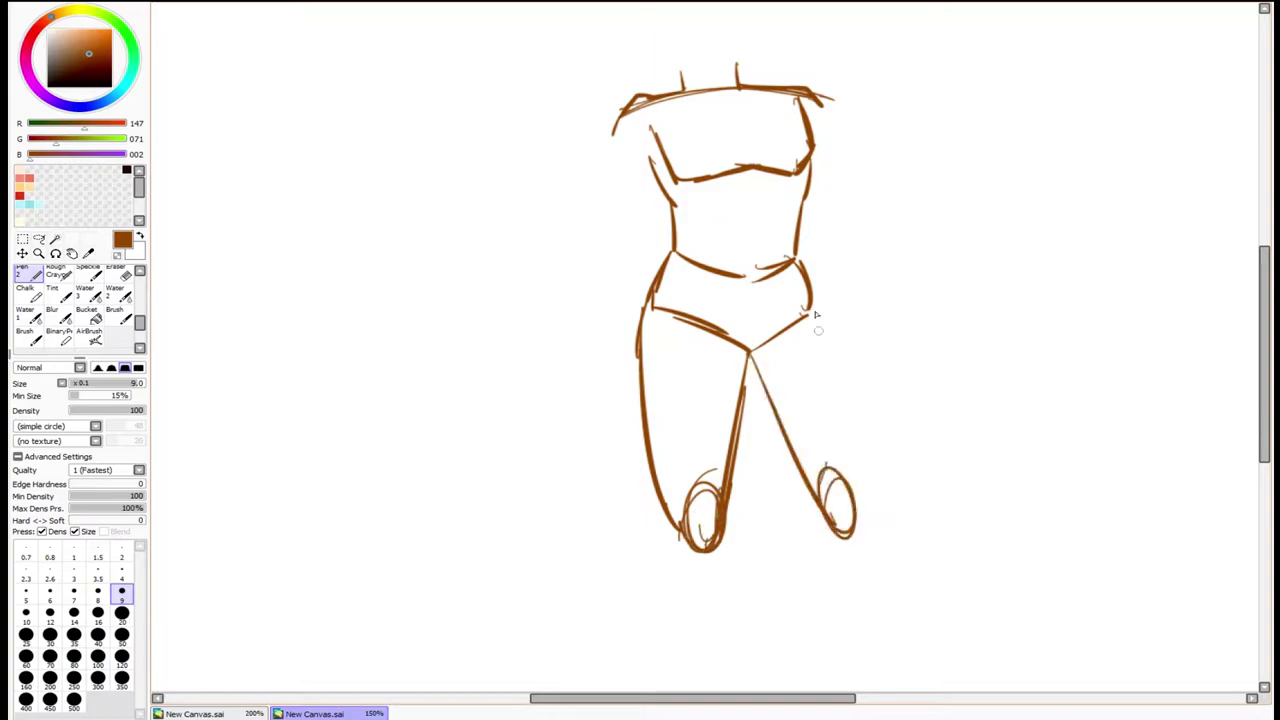
- Finish the right-hand thigh and knee sketch, and adjust both thighs with lasso selections and transforms
{"action": "left_click_drag", "start_coordinate": [838, 485], "coordinate": [860, 540]}
{"action": "key", "text": "a"}
{"action": "mouse_move", "coordinate": [758, 477]}
{"action": "left_mouse_down"}
{"action": "mouse_move", "coordinate": [671, 552]}
{"action": "mouse_move", "coordinate": [677, 426]}
{"action": "left_mouse_up"}
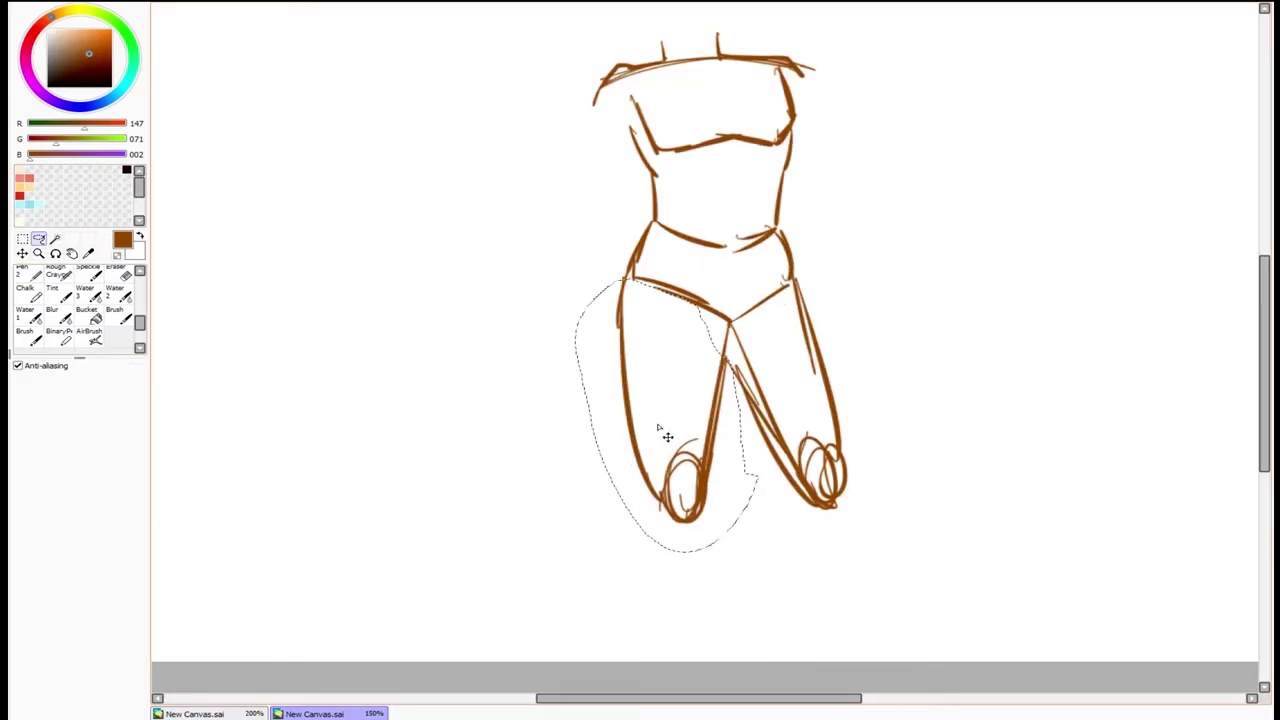
{"action": "key", "text": "ctrl+t"}
{"action": "left_click_drag", "start_coordinate": [614, 523], "coordinate": [619, 478]}
{"action": "key", "text": "Return"}
{"action": "mouse_move", "coordinate": [718, 282]}
{"action": "left_mouse_down"}
{"action": "mouse_move", "coordinate": [757, 486]}
{"action": "mouse_move", "coordinate": [718, 282]}
{"action": "left_mouse_up"}
{"action": "key", "text": "ctrl+t"}
{"action": "left_click_drag", "start_coordinate": [851, 510], "coordinate": [835, 458]}
{"action": "key", "text": "Return"}
- Draw a centre line for each shin below the knees and move the figure upward on the canvas
{"action": "key", "text": "n"}
{"action": "left_click_drag", "start_coordinate": [672, 478], "coordinate": [636, 630]}
{"action": "left_click_drag", "start_coordinate": [810, 484], "coordinate": [800, 622]}
{"action": "key", "text": "ctrl+minus"}
{"action": "key", "text": "ctrl+t"}
{"action": "left_click_drag", "start_coordinate": [674, 557], "coordinate": [674, 457]}
{"action": "key", "text": "Return"}
- Sketch the outer and inner outlines of both lower legs from the knees to the ankles
{"action": "key", "text": "ctrl+plus"}
{"action": "mouse_move", "coordinate": [668, 380]}
{"action": "left_mouse_down"}
{"action": "mouse_move", "coordinate": [632, 420]}
{"action": "mouse_move", "coordinate": [626, 535]}
{"action": "mouse_move", "coordinate": [656, 530]}
{"action": "left_mouse_up"}
{"action": "mouse_move", "coordinate": [758, 366]}
{"action": "left_mouse_down"}
{"action": "mouse_move", "coordinate": [744, 530]}
{"action": "mouse_move", "coordinate": [738, 480]}
{"action": "left_mouse_up"}
{"action": "left_click_drag", "start_coordinate": [790, 376], "coordinate": [796, 514]}
{"action": "left_click_drag", "start_coordinate": [800, 436], "coordinate": [766, 532]}
- Lasso part of the left-hand lower leg and adjust it with a transform
{"action": "left_click", "coordinate": [40, 240]}
{"action": "mouse_move", "coordinate": [655, 375]}
{"action": "left_mouse_down"}
{"action": "mouse_move", "coordinate": [686, 531]}
{"action": "mouse_move", "coordinate": [700, 378]}
{"action": "mouse_move", "coordinate": [715, 385]}
{"action": "left_mouse_up"}
{"action": "key", "text": "ctrl+t"}
{"action": "key", "text": "Return"}
- Sketch two simple wedge-shaped feet below the shins with the Pen
{"action": "left_click", "coordinate": [60, 338]}
{"action": "left_click", "coordinate": [30, 272]}
{"action": "mouse_move", "coordinate": [652, 520]}
{"action": "left_mouse_down"}
{"action": "mouse_move", "coordinate": [689, 529]}
{"action": "mouse_move", "coordinate": [667, 559]}
{"action": "mouse_move", "coordinate": [690, 523]}
{"action": "mouse_move", "coordinate": [730, 556]}
{"action": "left_mouse_up"}
{"action": "mouse_move", "coordinate": [760, 522]}
{"action": "left_mouse_down"}
{"action": "mouse_move", "coordinate": [759, 558]}
{"action": "mouse_move", "coordinate": [836, 548]}
{"action": "left_mouse_up"}
{"action": "left_click_drag", "start_coordinate": [758, 560], "coordinate": [820, 562]}
- Delete the left-hand foot sketch and redraw it as a pointed wedge with a flat sole
{"action": "left_click", "coordinate": [40, 240]}
{"action": "left_click_drag", "start_coordinate": [640, 535], "coordinate": [706, 528]}
{"action": "key", "text": "Delete"}
{"action": "left_click", "coordinate": [30, 272]}
{"action": "mouse_move", "coordinate": [640, 522]}
{"action": "left_mouse_down"}
{"action": "mouse_move", "coordinate": [650, 554]}
{"action": "mouse_move", "coordinate": [700, 556]}
{"action": "left_mouse_up"}
{"action": "left_click_drag", "start_coordinate": [658, 548], "coordinate": [712, 568]}
{"action": "left_click_drag", "start_coordinate": [686, 516], "coordinate": [730, 560]}
{"action": "mouse_move", "coordinate": [690, 565]}
{"action": "left_mouse_down"}
{"action": "mouse_move", "coordinate": [738, 568]}
{"action": "mouse_move", "coordinate": [675, 497]}
{"action": "mouse_move", "coordinate": [662, 576]}
{"action": "left_mouse_up"}
- Transform the redrawn left-hand foot to adjust its placement under the shin, and clear the selection
{"action": "left_click", "coordinate": [40, 240]}
{"action": "key", "text": "ctrl+t"}
{"action": "mouse_move", "coordinate": [738, 588]}
{"action": "left_mouse_down"}
{"action": "mouse_move", "coordinate": [732, 560]}
{"action": "mouse_move", "coordinate": [740, 578]}
{"action": "left_mouse_up"}
{"action": "key", "text": "Return"}
{"action": "key", "text": "ctrl+d"}
{"action": "key", "text": "n"}
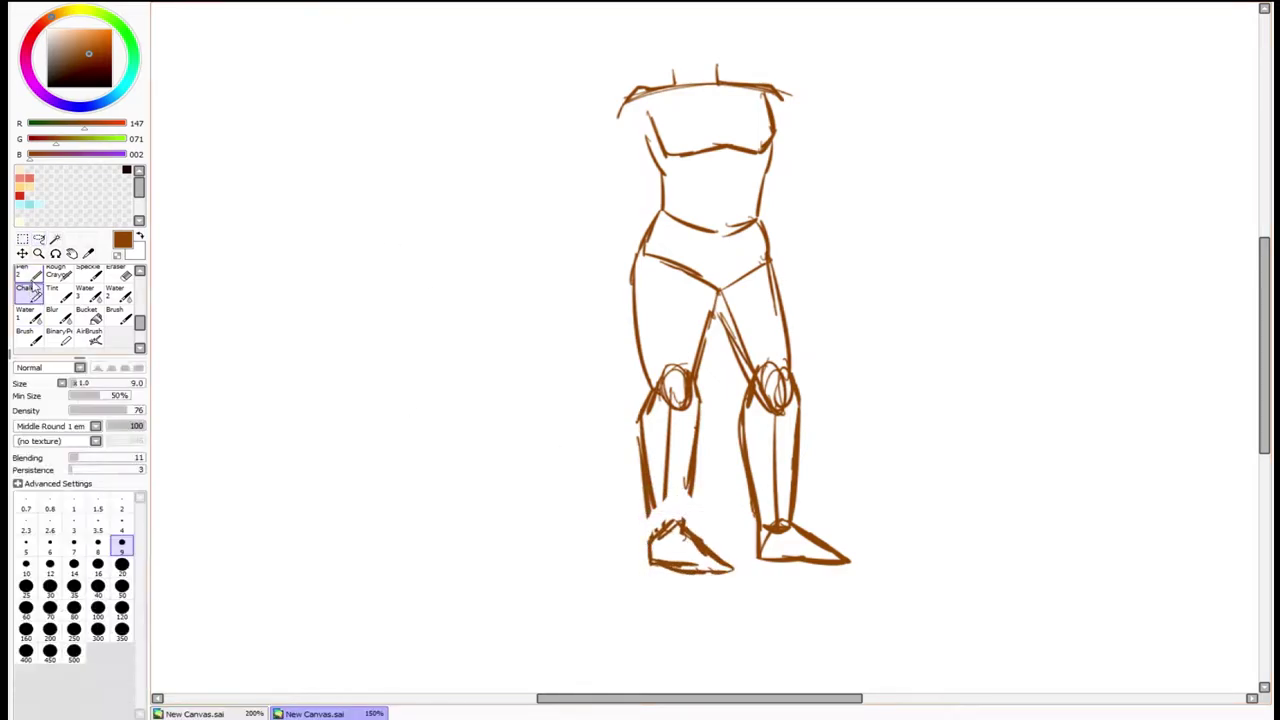
- Lasso the right-hand lower leg and its foot and reposition them with transforms
{"action": "scroll", "coordinate": [718, 228], "scroll_direction": "down", "scroll_amount": 3}
{"action": "scroll", "coordinate": [814, 157], "scroll_direction": "up", "scroll_amount": 3}
{"action": "key", "text": "a"}
{"action": "mouse_move", "coordinate": [877, 557]}
{"action": "left_mouse_down"}
{"action": "mouse_move", "coordinate": [883, 623]}
{"action": "mouse_move", "coordinate": [951, 440]}
{"action": "mouse_move", "coordinate": [812, 370]}
{"action": "left_mouse_up"}
{"action": "key", "text": "ctrl+t"}
{"action": "key", "text": "Return"}
{"action": "mouse_move", "coordinate": [790, 610]}
{"action": "left_mouse_down"}
{"action": "mouse_move", "coordinate": [906, 589]}
{"action": "mouse_move", "coordinate": [874, 571]}
{"action": "left_mouse_up"}
{"action": "key", "text": "ctrl+t"}
{"action": "key", "text": "Return"}
- Adjust the left-hand foot and the leg placement with further lasso transforms, and clear the selection
{"action": "mouse_move", "coordinate": [700, 570]}
{"action": "left_mouse_down"}
{"action": "mouse_move", "coordinate": [722, 566]}
{"action": "mouse_move", "coordinate": [714, 594]}
{"action": "left_mouse_up"}
{"action": "key", "text": "ctrl+t"}
{"action": "key", "text": "Return"}
{"action": "mouse_move", "coordinate": [837, 517]}
{"action": "left_mouse_down"}
{"action": "mouse_move", "coordinate": [757, 508]}
{"action": "mouse_move", "coordinate": [880, 603]}
{"action": "left_mouse_up"}
{"action": "key", "text": "ctrl+t"}
{"action": "left_click_drag", "start_coordinate": [886, 306], "coordinate": [737, 443]}
{"action": "key", "text": "Return"}
{"action": "key", "text": "ctrl+d"}
{"action": "key", "text": "n"}
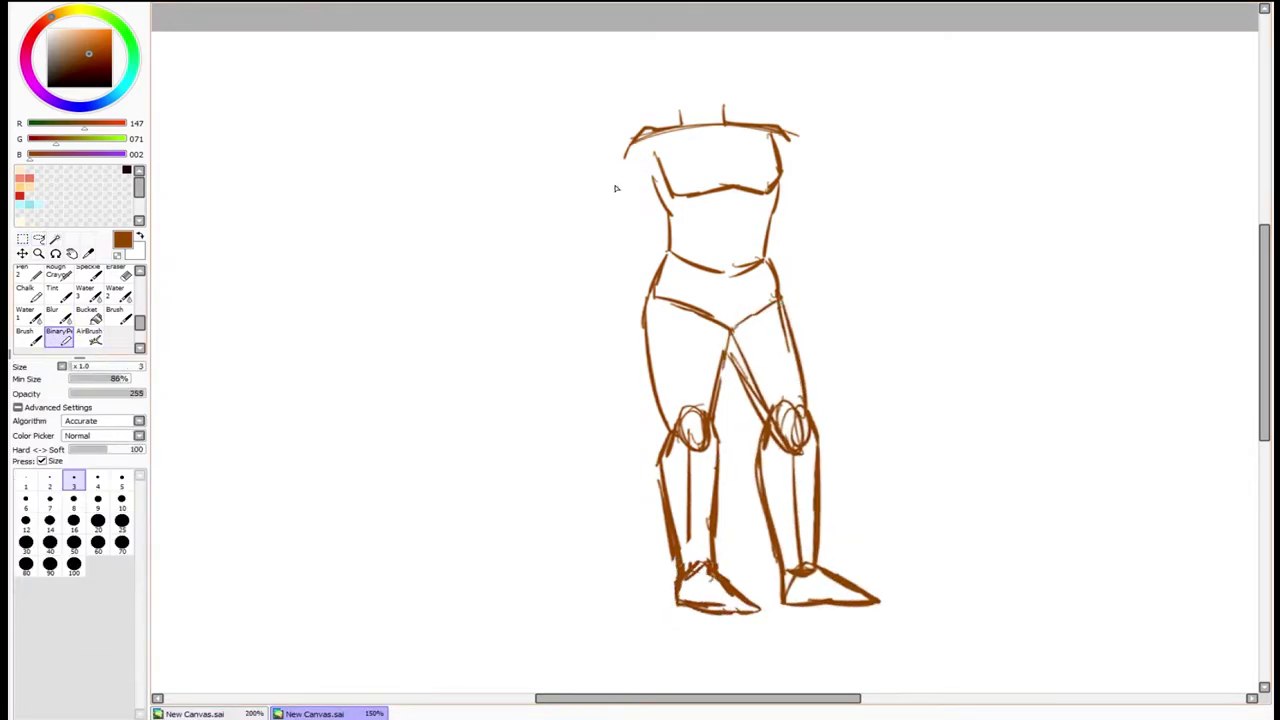
- Sketch both arms as bent lines with the hands resting on the hips
{"action": "left_click", "coordinate": [20, 279]}
{"action": "left_click_drag", "start_coordinate": [640, 152], "coordinate": [647, 296]}
{"action": "left_click_drag", "start_coordinate": [786, 155], "coordinate": [834, 228]}
{"action": "left_click_drag", "start_coordinate": [830, 234], "coordinate": [782, 285]}
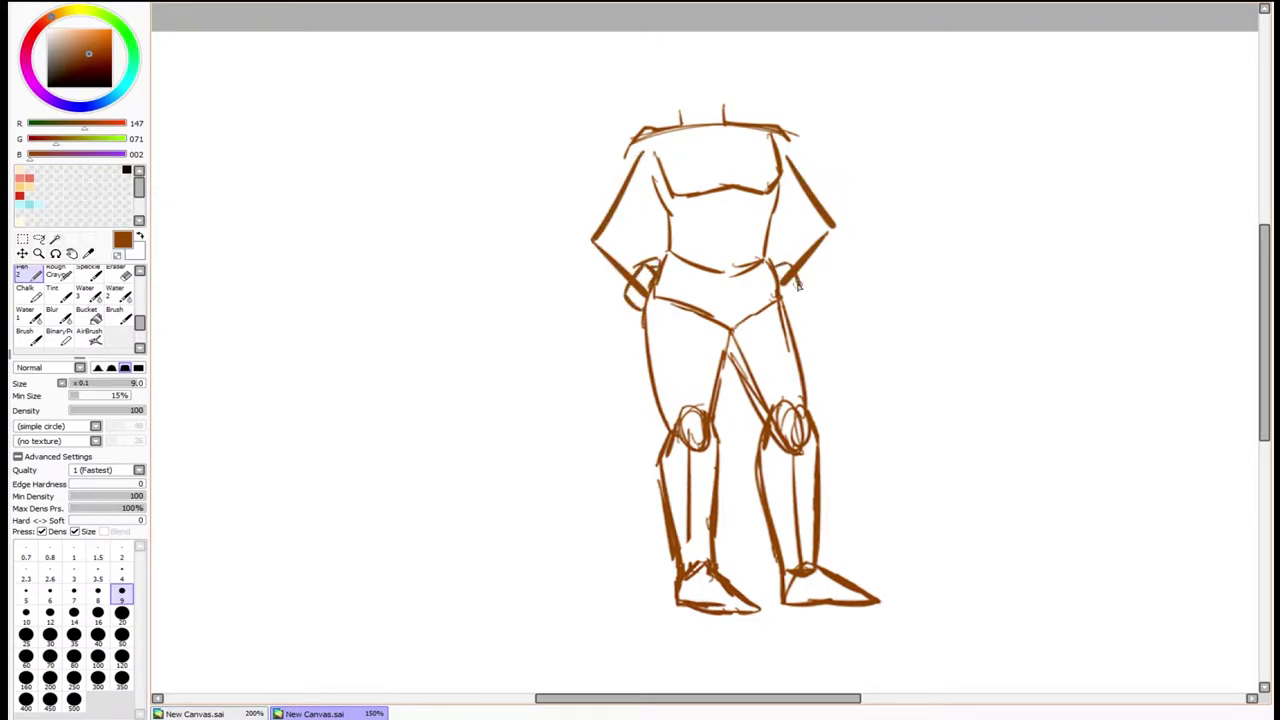
- Flesh out the upper arms and forearms with contour lines around the bent arm guides
{"action": "left_click_drag", "start_coordinate": [610, 181], "coordinate": [592, 238]}
{"action": "mouse_move", "coordinate": [648, 186]}
{"action": "left_mouse_down"}
{"action": "mouse_move", "coordinate": [612, 230]}
{"action": "mouse_move", "coordinate": [630, 290]}
{"action": "left_mouse_up"}
{"action": "left_click_drag", "start_coordinate": [614, 156], "coordinate": [588, 214]}
{"action": "left_click_drag", "start_coordinate": [795, 140], "coordinate": [815, 176]}
{"action": "mouse_move", "coordinate": [810, 165]}
{"action": "left_mouse_down"}
{"action": "mouse_move", "coordinate": [842, 222]}
{"action": "mouse_move", "coordinate": [784, 328]}
{"action": "left_mouse_up"}
- Move the whole figure lower on the canvas and sketch a round head with an angular jaw above the neck
{"action": "key", "text": "ctrl+t"}
{"action": "key", "text": "Return"}
{"action": "left_click_drag", "start_coordinate": [650, 126], "coordinate": [634, 112]}
{"action": "left_click_drag", "start_coordinate": [716, 106], "coordinate": [716, 164]}
{"action": "left_click_drag", "start_coordinate": [716, 164], "coordinate": [636, 160]}
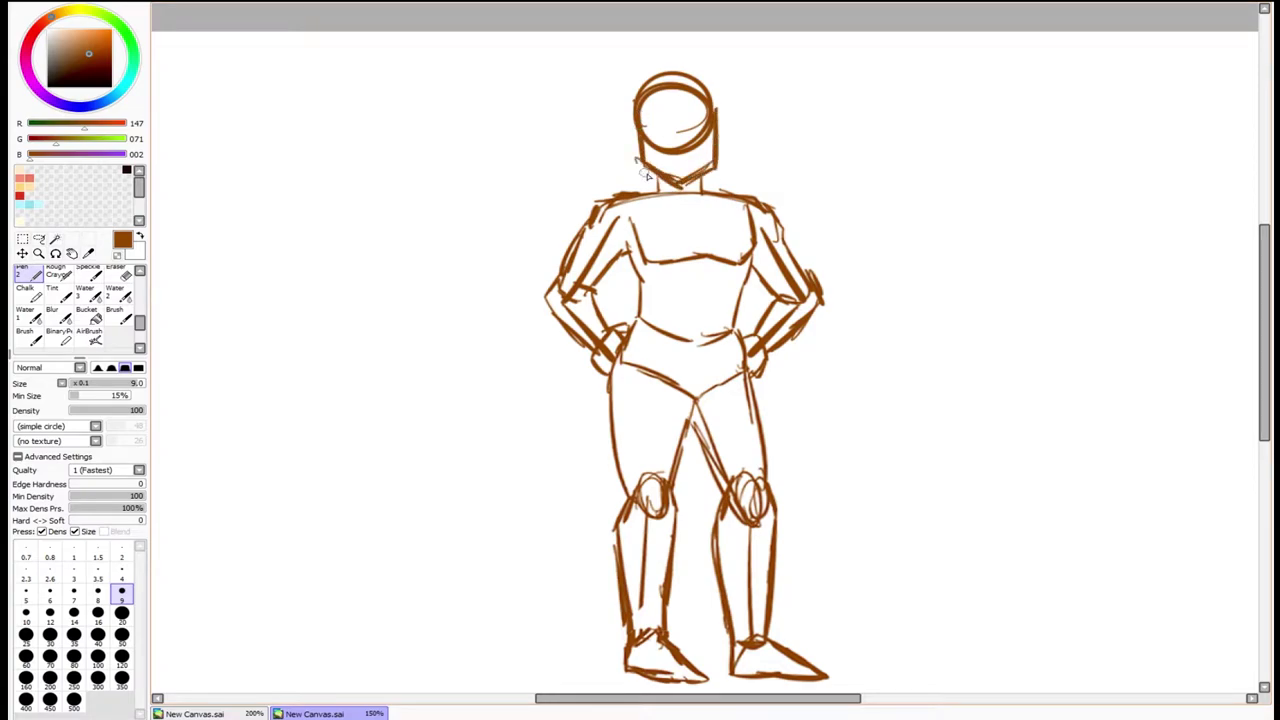
- Sketch the top's armholes, square neckline, chest contour and waist lines on the torso
{"action": "mouse_move", "coordinate": [614, 216]}
{"action": "left_mouse_down"}
{"action": "mouse_move", "coordinate": [644, 300]}
{"action": "mouse_move", "coordinate": [744, 288]}
{"action": "left_mouse_up"}
{"action": "left_click_drag", "start_coordinate": [760, 226], "coordinate": [756, 250]}
{"action": "left_click_drag", "start_coordinate": [637, 322], "coordinate": [729, 331]}
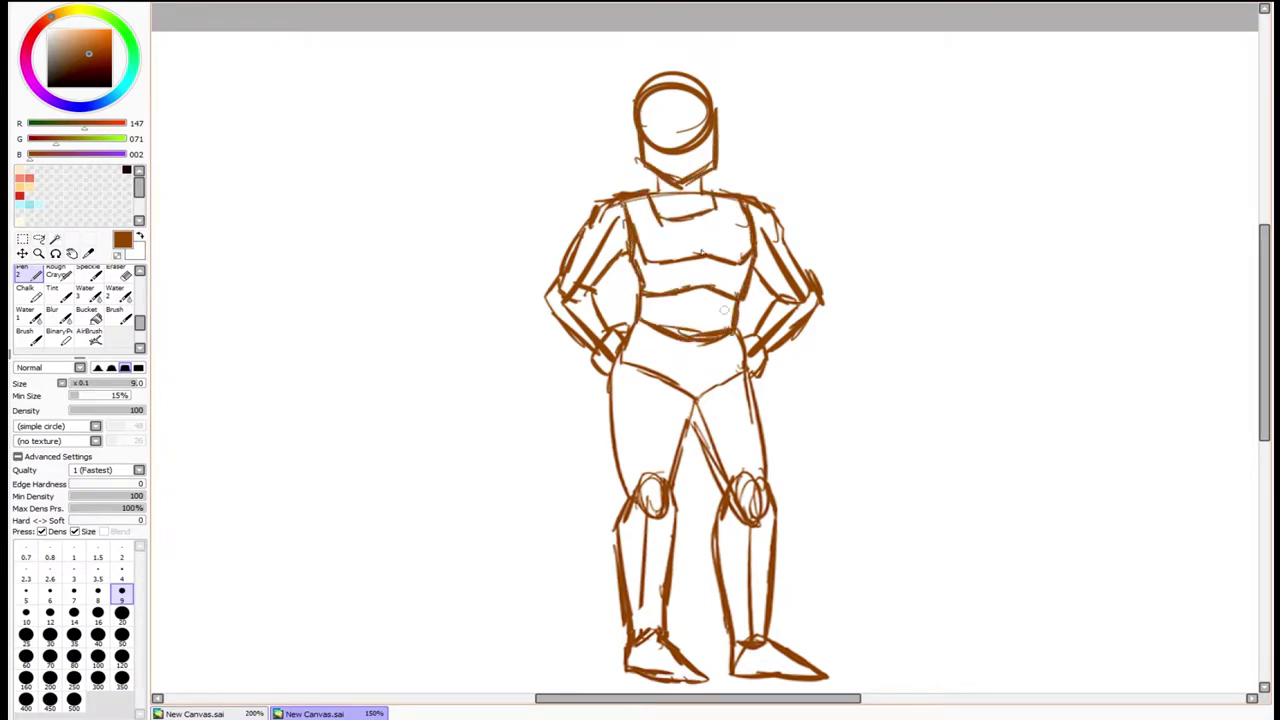
{"action": "left_click_drag", "start_coordinate": [653, 196], "coordinate": [713, 198]}
{"action": "left_click_drag", "start_coordinate": [727, 192], "coordinate": [747, 226]}
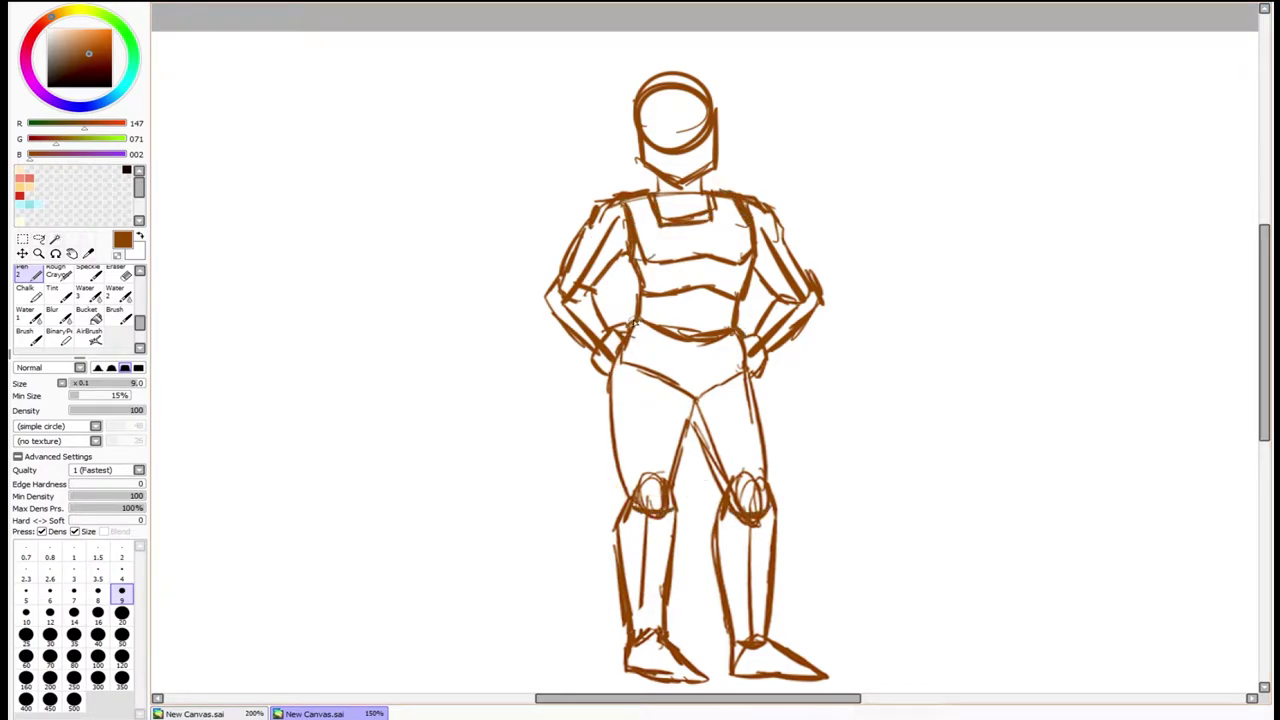
- Sketch baggy knee-length trousers over both thighs and reinforce the curved waistline
{"action": "left_click_drag", "start_coordinate": [628, 326], "coordinate": [636, 510]}
{"action": "mouse_move", "coordinate": [720, 372]}
{"action": "left_mouse_down"}
{"action": "mouse_move", "coordinate": [682, 446]}
{"action": "mouse_move", "coordinate": [680, 505]}
{"action": "left_mouse_up"}
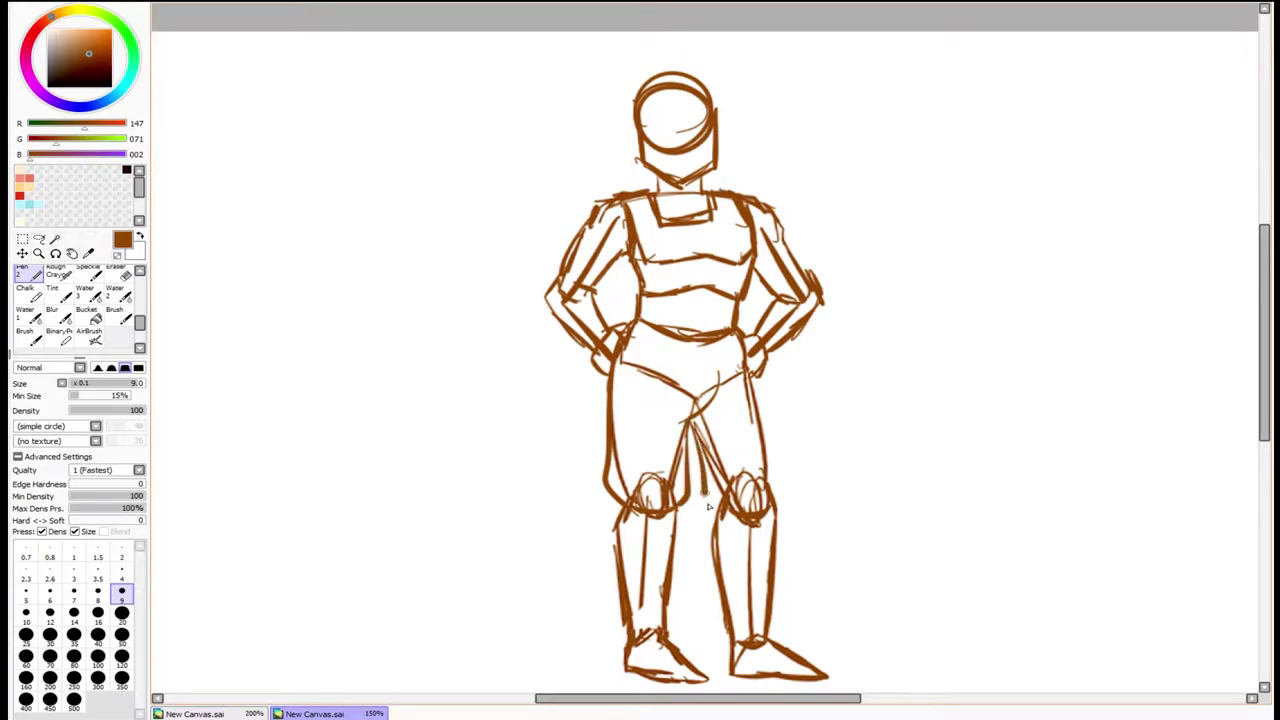
{"action": "left_click_drag", "start_coordinate": [748, 348], "coordinate": [786, 490]}
{"action": "key", "text": "ctrl+z"}
{"action": "left_click_drag", "start_coordinate": [746, 335], "coordinate": [756, 502]}
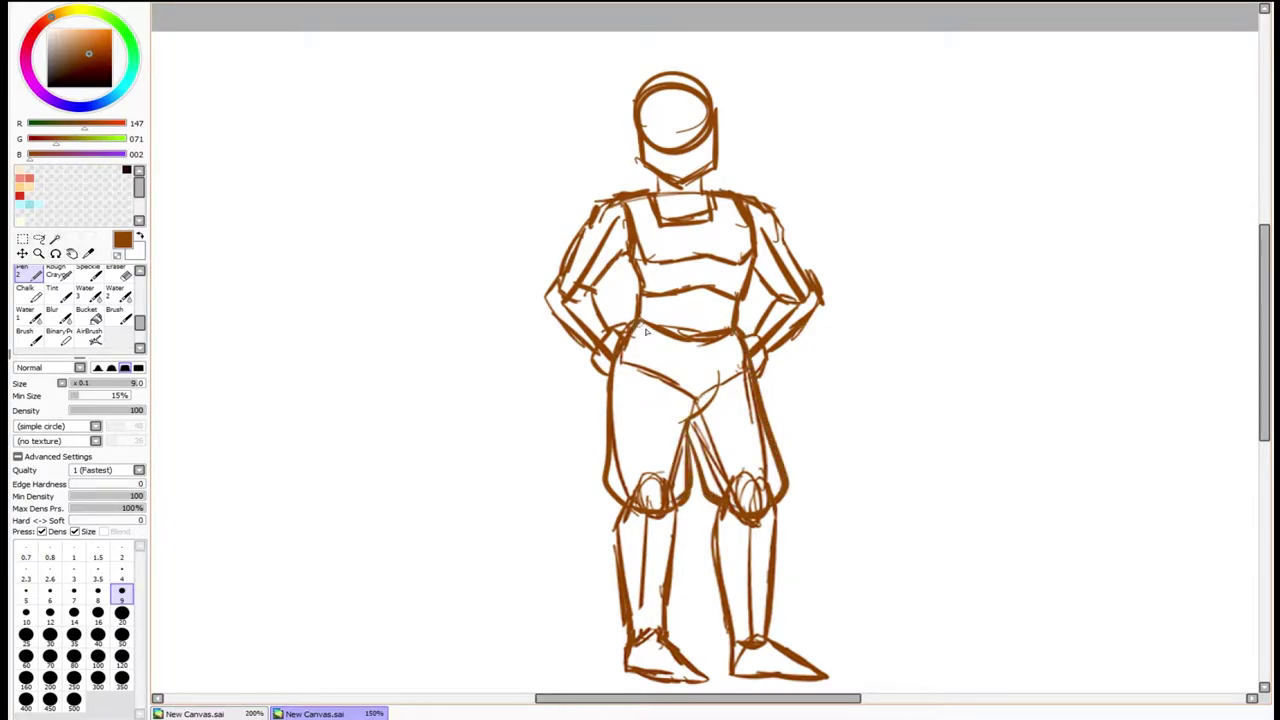
{"action": "left_click_drag", "start_coordinate": [640, 327], "coordinate": [732, 348]}
- Sketch wraps around both shins and straps across the feet
{"action": "mouse_move", "coordinate": [628, 645]}
{"action": "left_mouse_down"}
{"action": "mouse_move", "coordinate": [620, 510]}
{"action": "mouse_move", "coordinate": [668, 636]}
{"action": "left_mouse_up"}
{"action": "left_click_drag", "start_coordinate": [712, 506], "coordinate": [724, 636]}
{"action": "left_click_drag", "start_coordinate": [778, 504], "coordinate": [770, 638]}
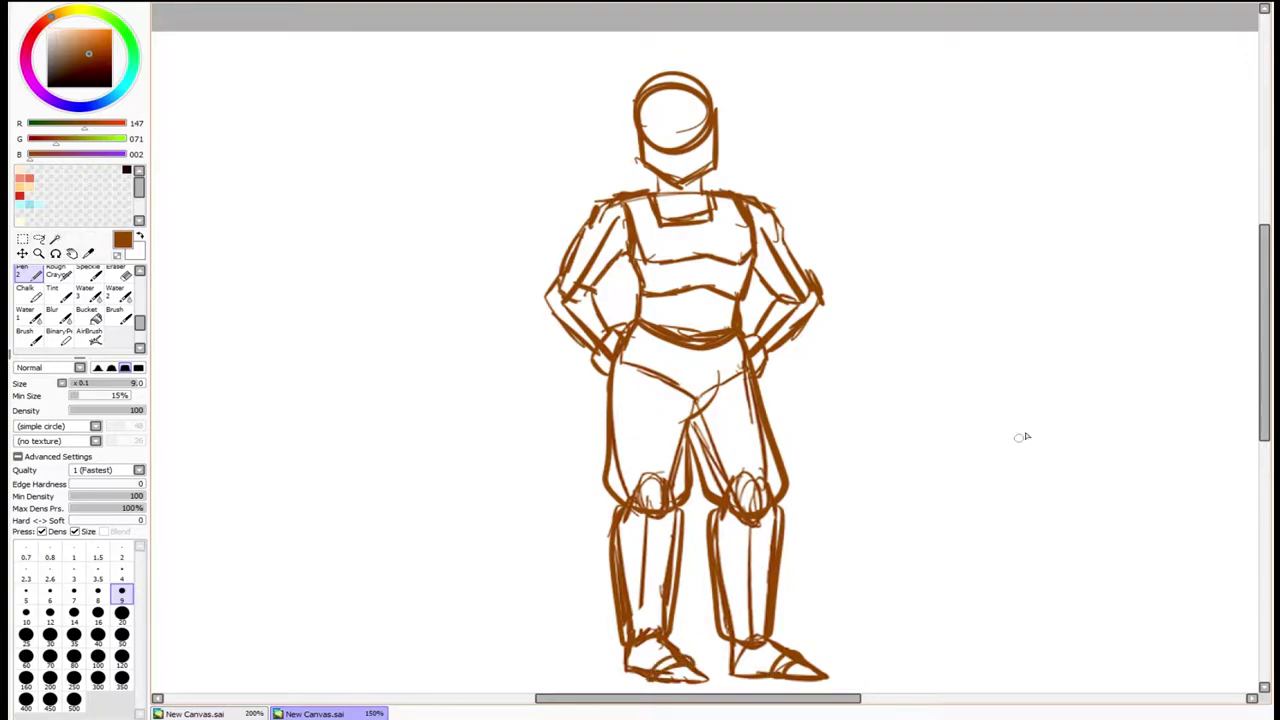
- Reduce the Pen size to 6 and draw thick soles under both feet
{"action": "scroll", "coordinate": [950, 483], "scroll_direction": "down", "scroll_amount": 2}
{"action": "key", "text": "bracketleft"}
{"action": "key", "text": "bracketleft"}
{"action": "key", "text": "bracketleft"}
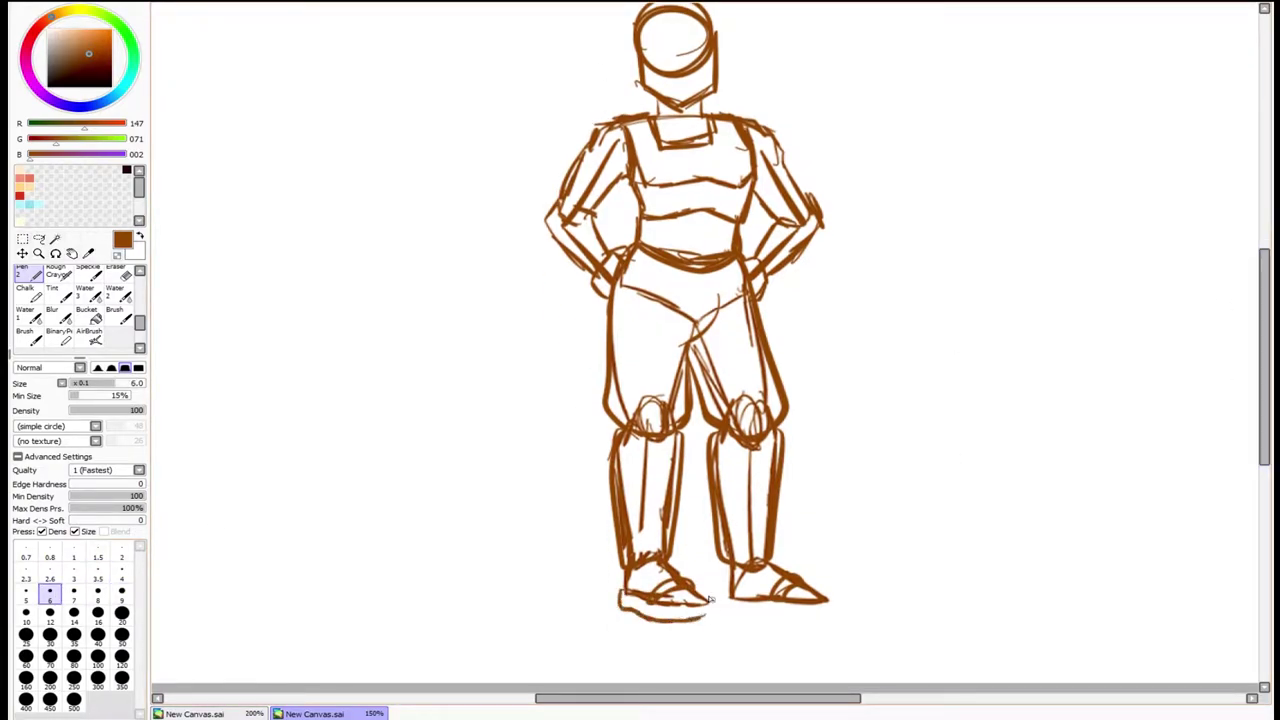
{"action": "mouse_move", "coordinate": [626, 588]}
{"action": "left_mouse_down"}
{"action": "mouse_move", "coordinate": [706, 621]}
{"action": "mouse_move", "coordinate": [835, 622]}
{"action": "left_mouse_up"}
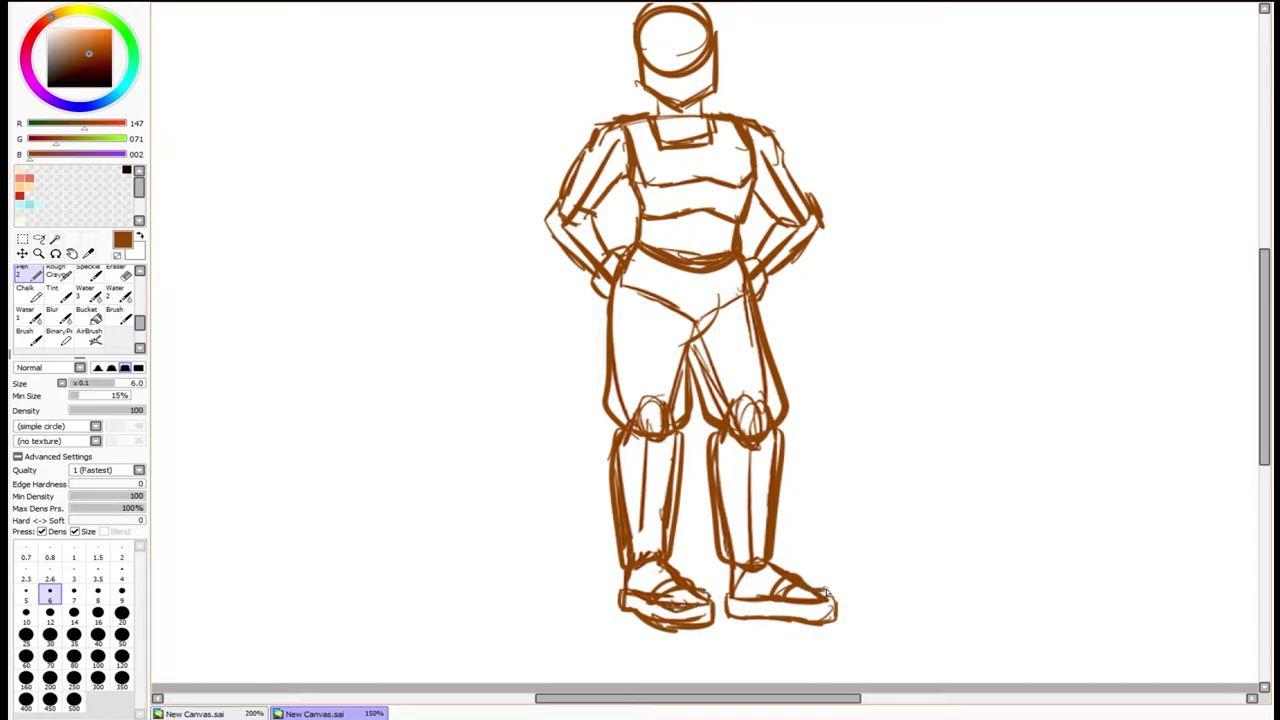
- Add horizontal fold lines to the waist sash and sketch a long tail curving out from the hip
{"action": "left_click_drag", "start_coordinate": [640, 230], "coordinate": [736, 228]}
{"action": "left_click_drag", "start_coordinate": [640, 238], "coordinate": [677, 242]}
{"action": "mouse_move", "coordinate": [592, 286]}
{"action": "left_mouse_down"}
{"action": "mouse_move", "coordinate": [423, 416]}
{"action": "mouse_move", "coordinate": [466, 490]}
{"action": "left_mouse_up"}
{"action": "left_click_drag", "start_coordinate": [598, 296], "coordinate": [491, 463]}
{"action": "left_click_drag", "start_coordinate": [418, 430], "coordinate": [560, 438]}
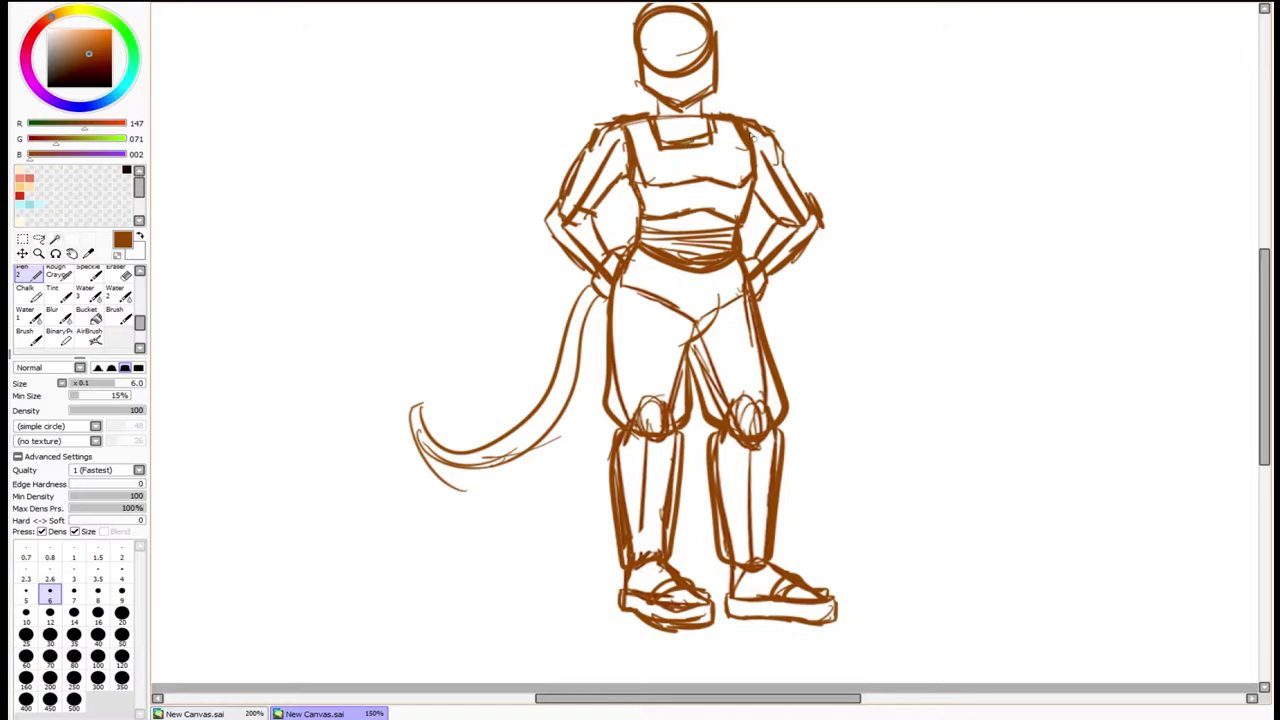
{"action": "left_click_drag", "start_coordinate": [791, 128], "coordinate": [855, 100]}
{"action": "key", "text": "ctrl+z"}
{"action": "left_click_drag", "start_coordinate": [570, 155], "coordinate": [630, 110]}
{"action": "key", "text": "ctrl+z"}
- Mirror the whole figure horizontally
{"action": "key", "text": "ctrl+t"}
{"action": "scroll", "coordinate": [809, 100], "scroll_direction": "down", "scroll_amount": 2}
{"action": "key", "text": "h"}
{"action": "left_click_drag", "start_coordinate": [809, 100], "coordinate": [954, 89]}
{"action": "key", "text": "Return"}
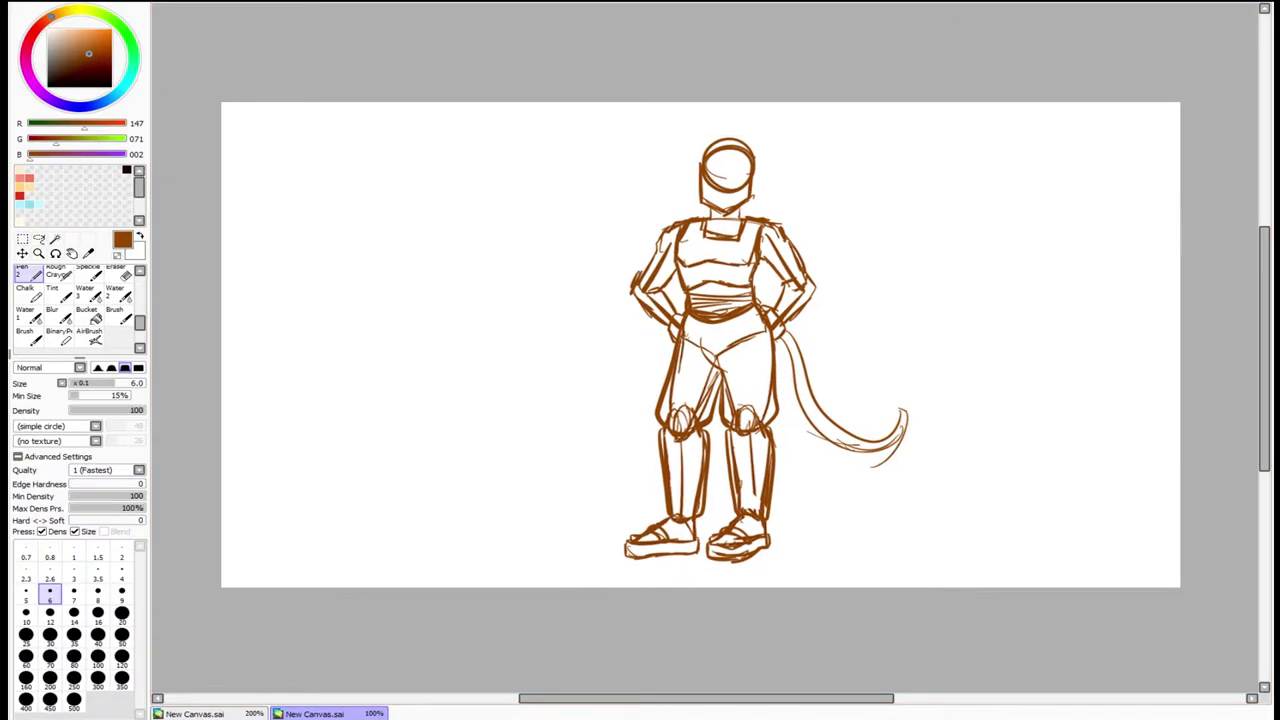
- Select the head and tilt it slightly with a transform above the neck
{"action": "scroll", "coordinate": [727, 170], "scroll_direction": "up", "scroll_amount": 2}
{"action": "key", "text": "l"}
{"action": "left_click_drag", "start_coordinate": [543, 86], "coordinate": [550, 90]}
{"action": "key", "text": "ctrl+t"}
{"action": "mouse_move", "coordinate": [700, 150]}
{"action": "left_mouse_down"}
{"action": "mouse_move", "coordinate": [666, 120]}
{"action": "mouse_move", "coordinate": [697, 112]}
{"action": "mouse_move", "coordinate": [703, 134]}
{"action": "left_mouse_up"}
{"action": "scroll", "coordinate": [690, 100], "scroll_direction": "down", "scroll_amount": 2}
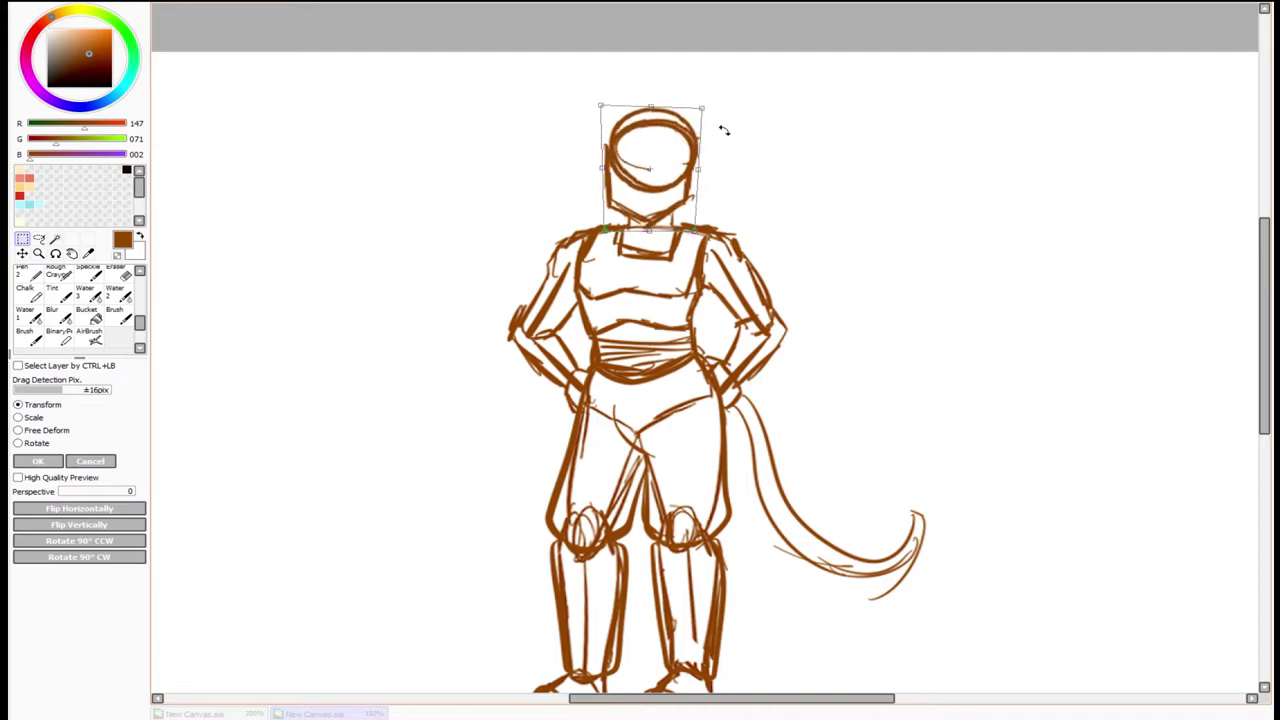
{"action": "key", "text": "Return"}
- Sketch large round ears on both sides of the head and erase the overlapping head lines
{"action": "key", "text": "n"}
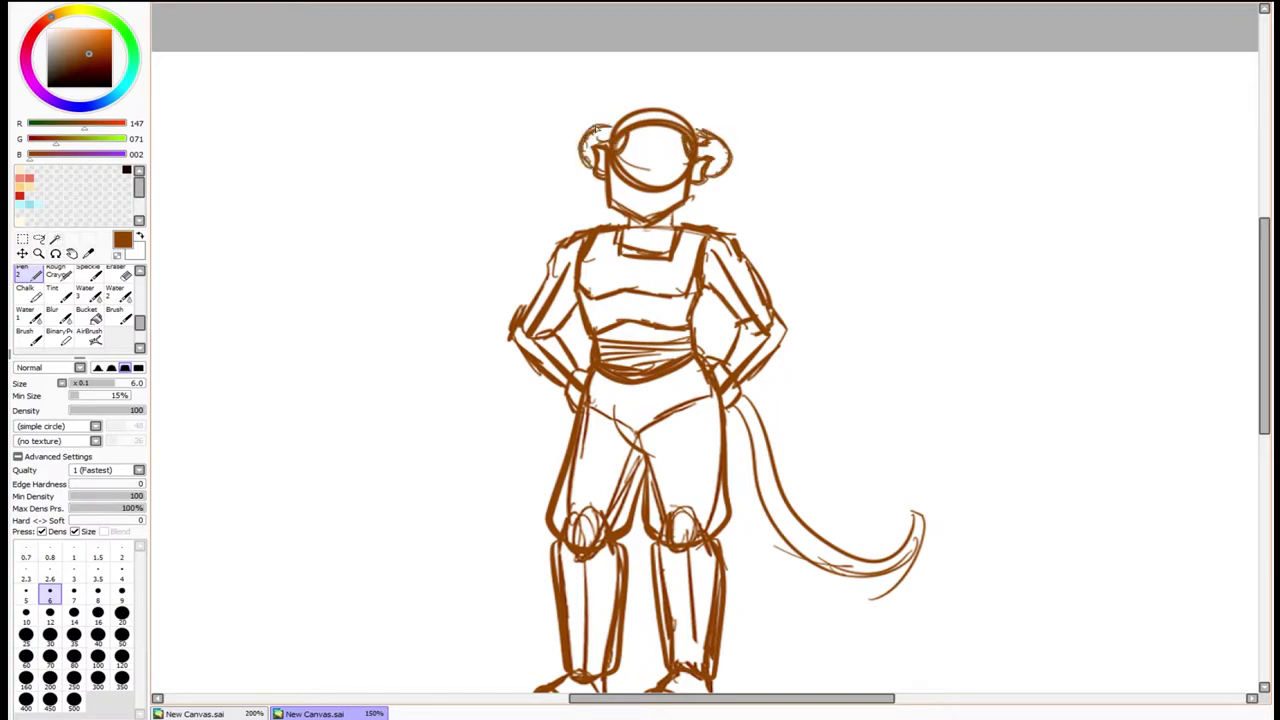
{"action": "key", "text": "e"}
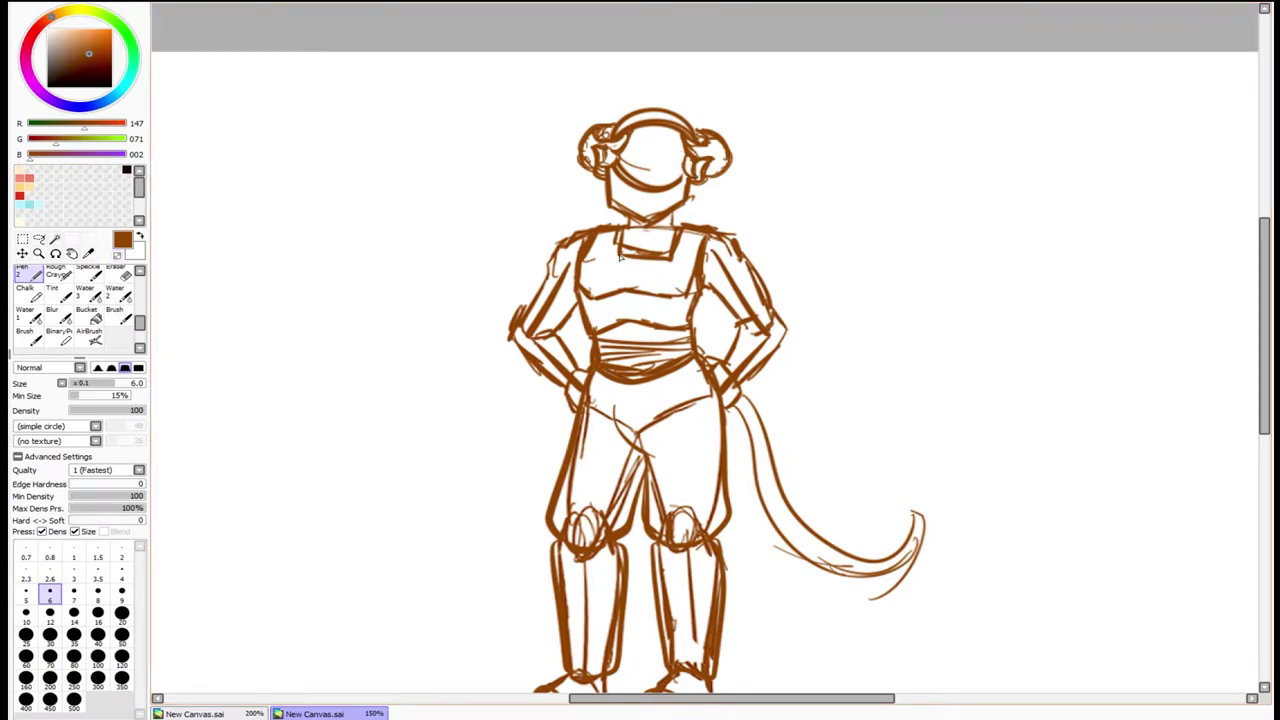
- Lasso the left-hand arm and nudge it inward with a transform
{"action": "key", "text": "a"}
{"action": "left_click_drag", "start_coordinate": [590, 235], "coordinate": [590, 410]}
{"action": "key", "text": "ctrl+t"}
{"action": "left_click_drag", "start_coordinate": [503, 409], "coordinate": [505, 410]}
{"action": "key", "text": "Return"}
- Start the hair at the top of the head with the Pen and switch to bright orange (RGB 228, 121, 23)
{"action": "key", "text": "n"}
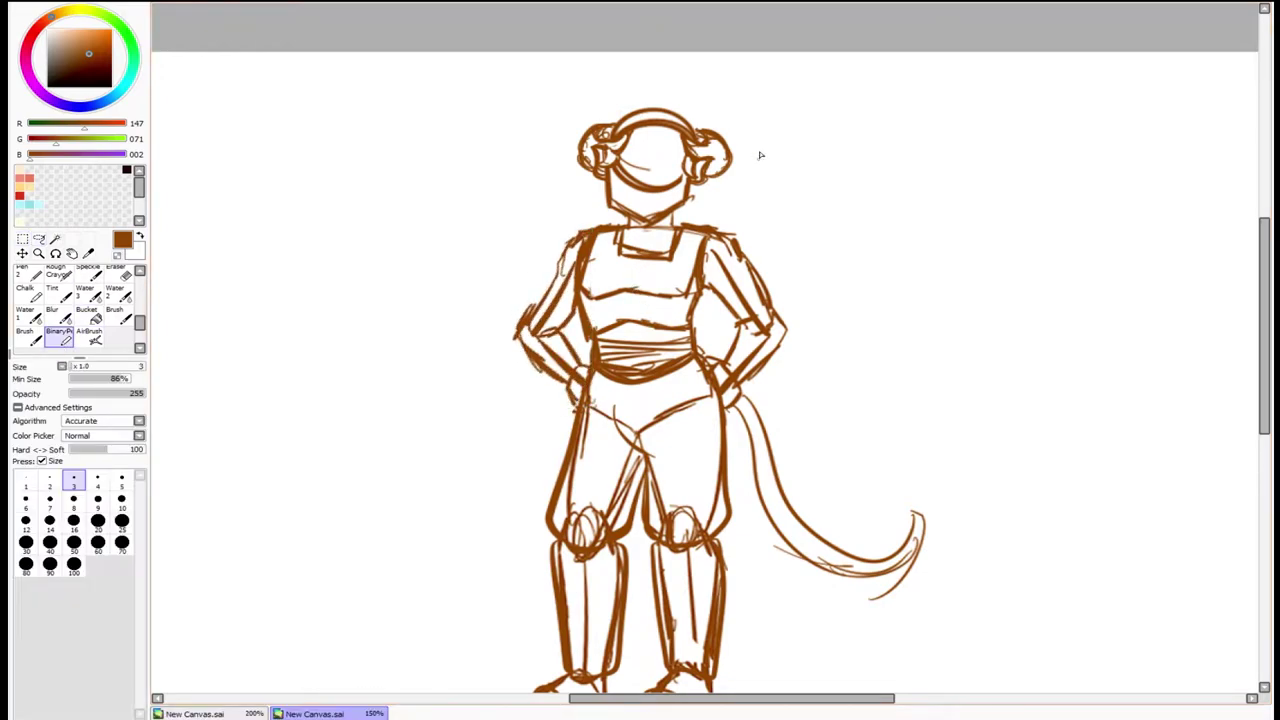
{"action": "left_click", "coordinate": [30, 276]}
{"action": "left_click_drag", "start_coordinate": [632, 90], "coordinate": [640, 138]}
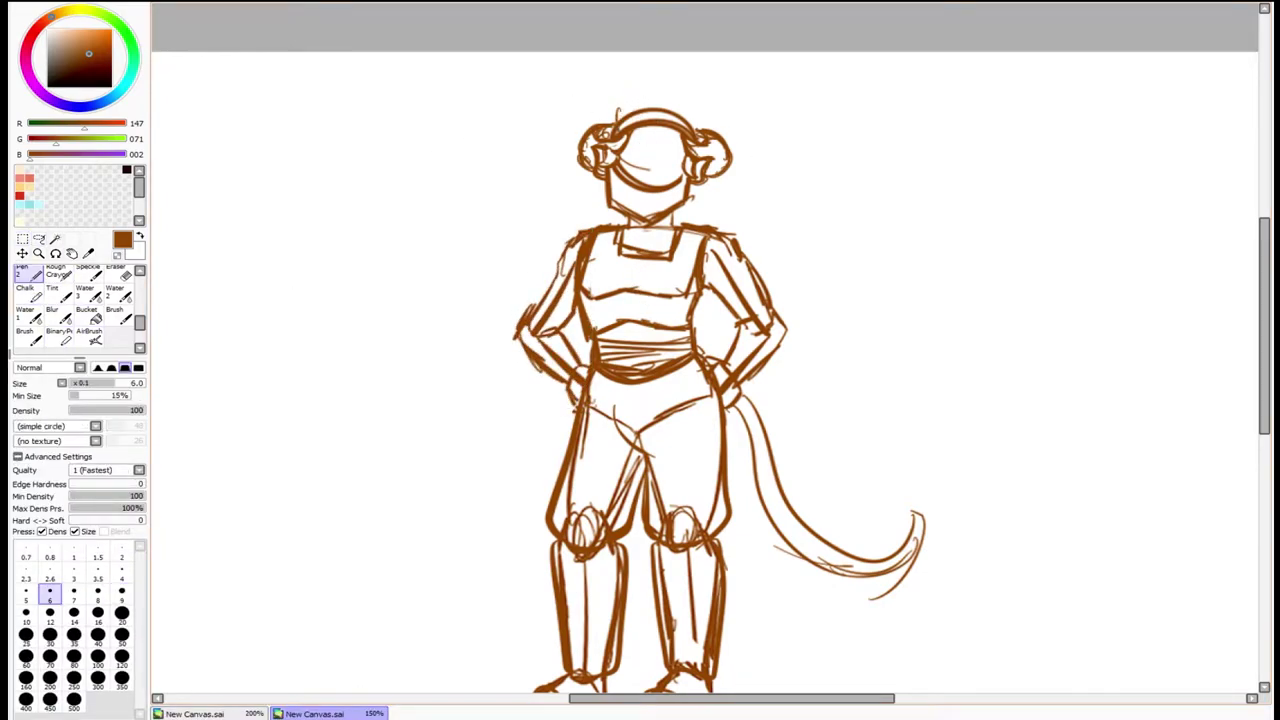
{"action": "left_click", "coordinate": [101, 35]}
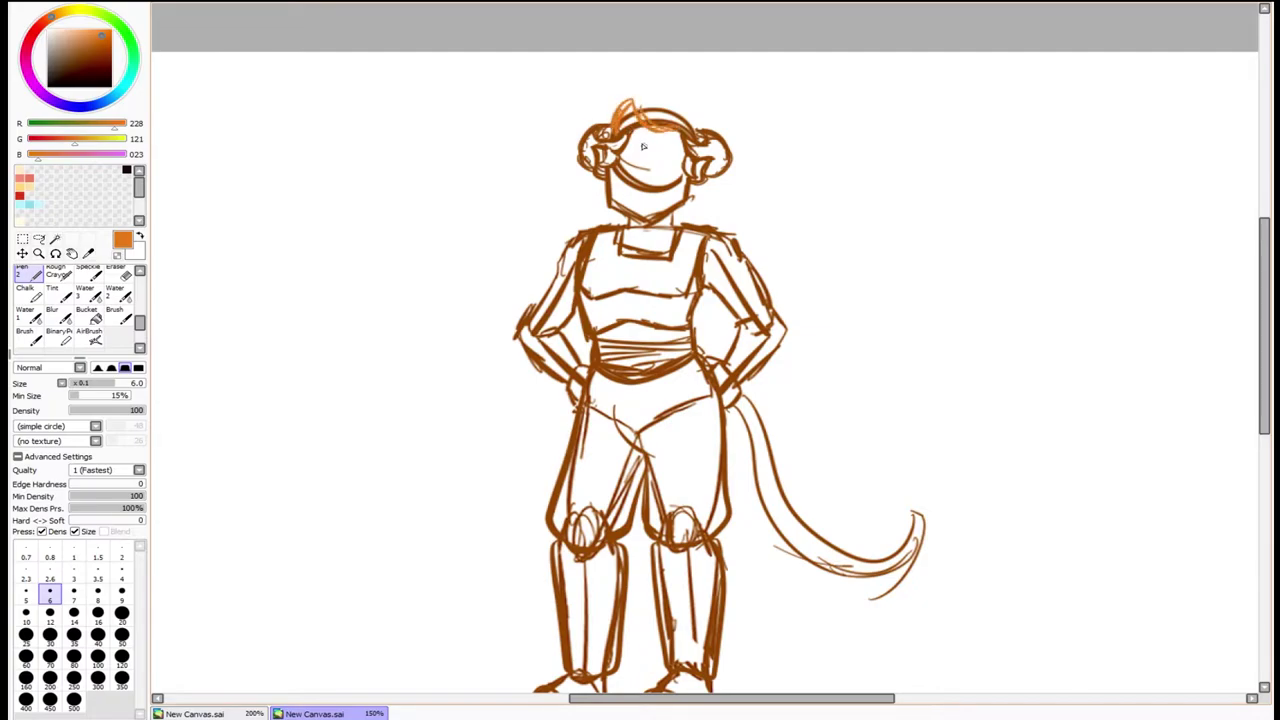
- Lasso the orange hair tuft above the headband and adjust it with a transform
{"action": "scroll", "coordinate": [655, 131], "scroll_direction": "up", "scroll_amount": 5}
{"action": "left_click", "coordinate": [39, 238]}
{"action": "left_click_drag", "start_coordinate": [560, 275], "coordinate": [575, 280]}
{"action": "key", "text": "ctrl+t"}
{"action": "mouse_move", "coordinate": [552, 96]}
{"action": "left_mouse_down"}
{"action": "mouse_move", "coordinate": [520, 66]}
{"action": "mouse_move", "coordinate": [780, 149]}
{"action": "mouse_move", "coordinate": [740, 211]}
{"action": "mouse_move", "coordinate": [666, 91]}
{"action": "mouse_move", "coordinate": [716, 125]}
{"action": "left_mouse_up"}
{"action": "key", "text": "Return"}
- Sketch wavy orange hair across the top of the head, with spiky tufts above both ears
{"action": "left_click", "coordinate": [25, 278]}
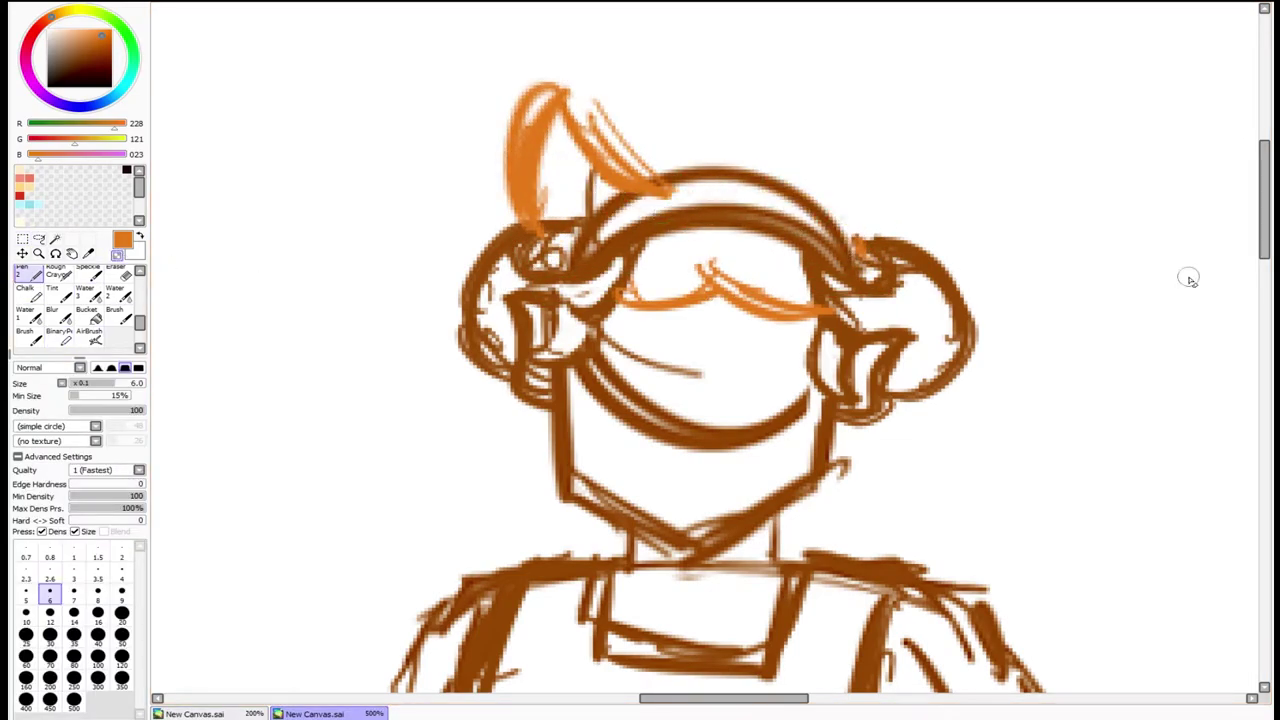
{"action": "left_click_drag", "start_coordinate": [625, 160], "coordinate": [790, 212]}
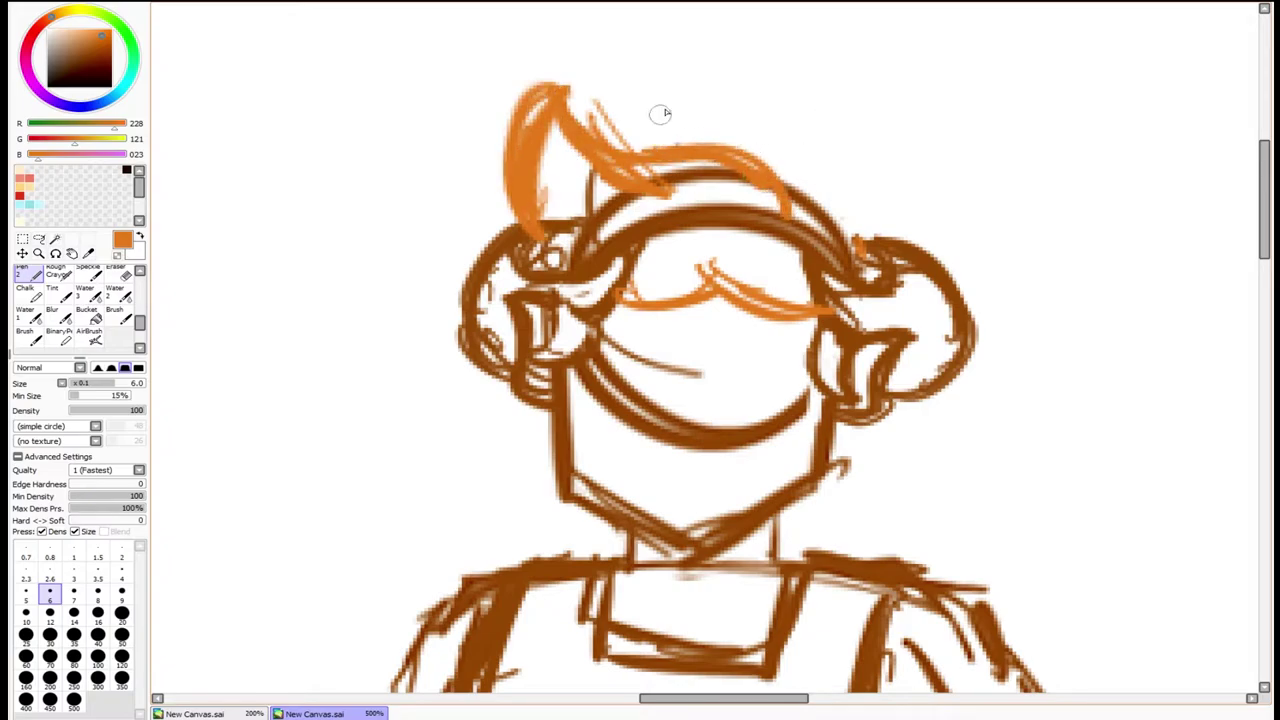
{"action": "mouse_move", "coordinate": [602, 123]}
{"action": "left_mouse_down"}
{"action": "mouse_move", "coordinate": [842, 167]}
{"action": "mouse_move", "coordinate": [826, 107]}
{"action": "left_mouse_up"}
{"action": "mouse_move", "coordinate": [512, 112]}
{"action": "left_mouse_down"}
{"action": "mouse_move", "coordinate": [480, 140]}
{"action": "mouse_move", "coordinate": [505, 200]}
{"action": "left_mouse_up"}
{"action": "mouse_move", "coordinate": [835, 140]}
{"action": "left_mouse_down"}
{"action": "mouse_move", "coordinate": [910, 205]}
{"action": "mouse_move", "coordinate": [870, 278]}
{"action": "left_mouse_up"}
{"action": "left_click_drag", "start_coordinate": [735, 72], "coordinate": [838, 150]}
{"action": "left_click_drag", "start_coordinate": [455, 192], "coordinate": [510, 250]}
- Draw jagged orange hair locks hanging below both ears beside the jaw
{"action": "left_click_drag", "start_coordinate": [512, 338], "coordinate": [550, 480]}
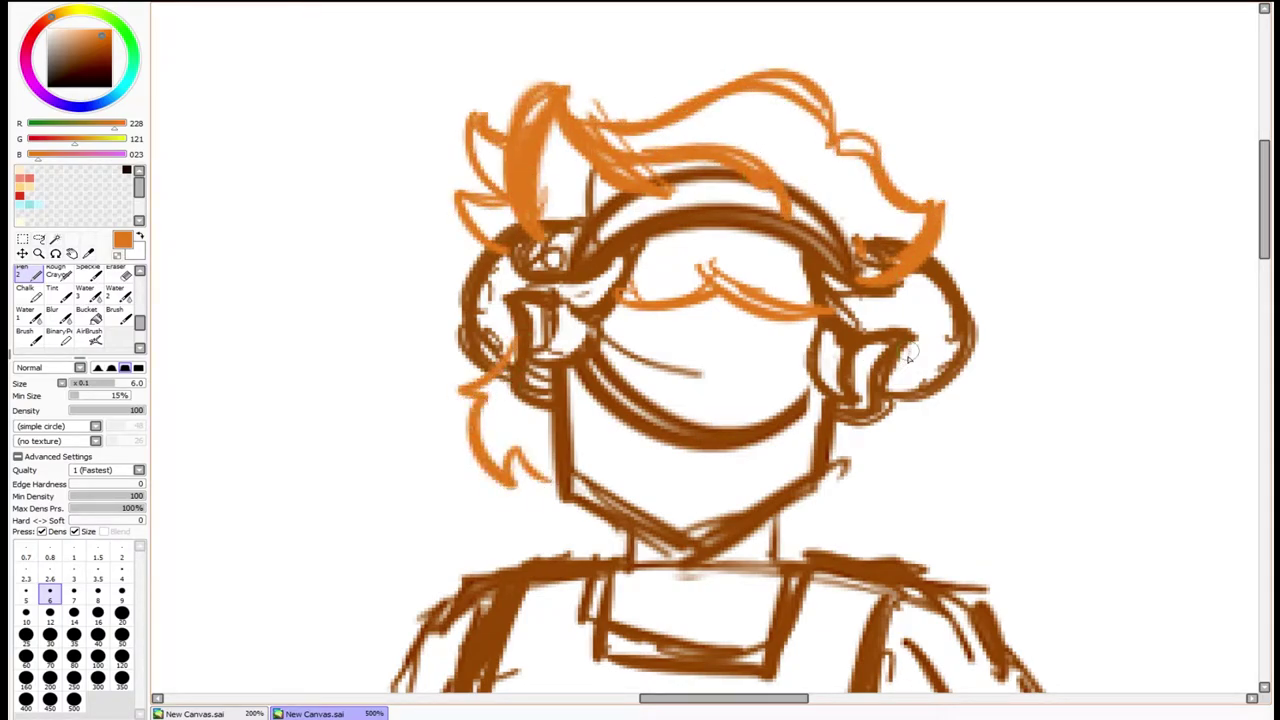
{"action": "left_click_drag", "start_coordinate": [900, 345], "coordinate": [830, 505]}
{"action": "left_click_drag", "start_coordinate": [500, 440], "coordinate": [565, 485]}
- Draw two curved, closed-looking eyes in orange on the face
{"action": "scroll", "coordinate": [613, 413], "scroll_direction": "down", "scroll_amount": 3}
{"action": "left_click", "coordinate": [120, 572]}
{"action": "left_click_drag", "start_coordinate": [725, 236], "coordinate": [800, 232]}
{"action": "mouse_move", "coordinate": [590, 222]}
{"action": "left_mouse_down"}
{"action": "mouse_move", "coordinate": [672, 215]}
{"action": "mouse_move", "coordinate": [643, 243]}
{"action": "mouse_move", "coordinate": [672, 224]}
{"action": "left_mouse_up"}
- Move the orange fringe lines on the forehead slightly upward with a transform
{"action": "key", "text": "ctrl+t"}
{"action": "left_click_drag", "start_coordinate": [756, 258], "coordinate": [766, 238]}
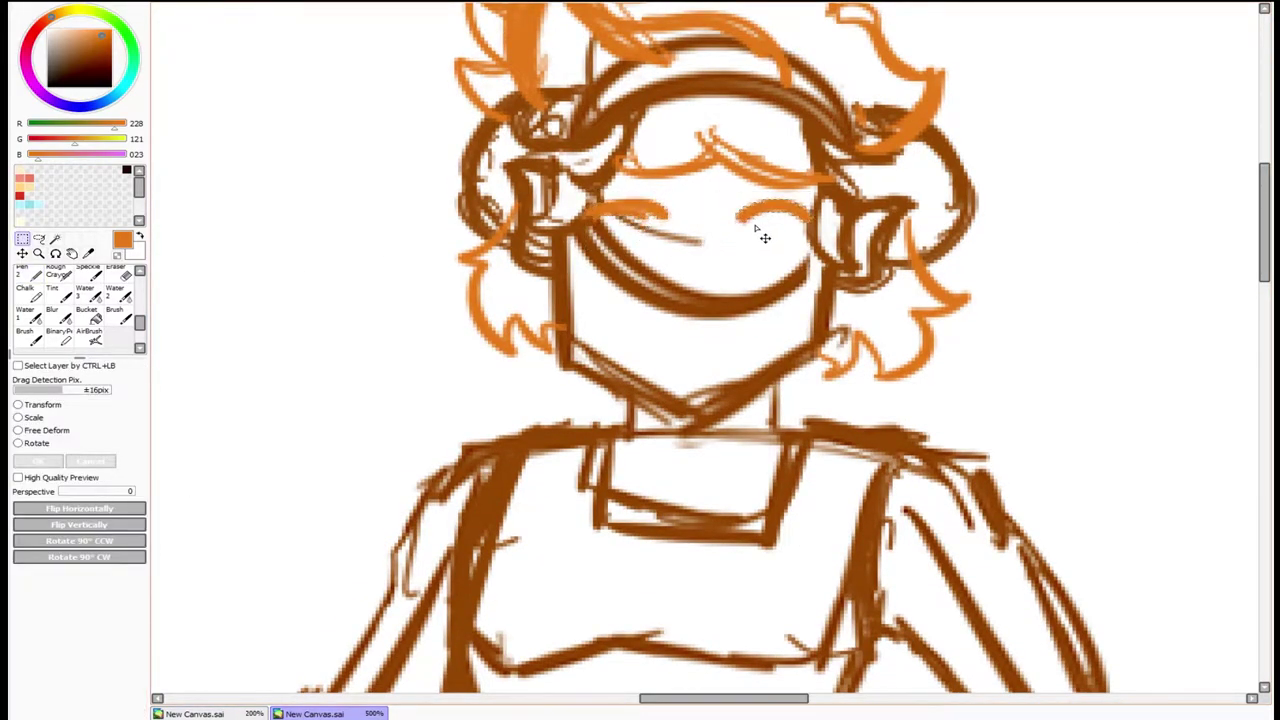
{"action": "left_click_drag", "start_coordinate": [613, 140], "coordinate": [620, 114]}
{"action": "key", "text": "Return"}
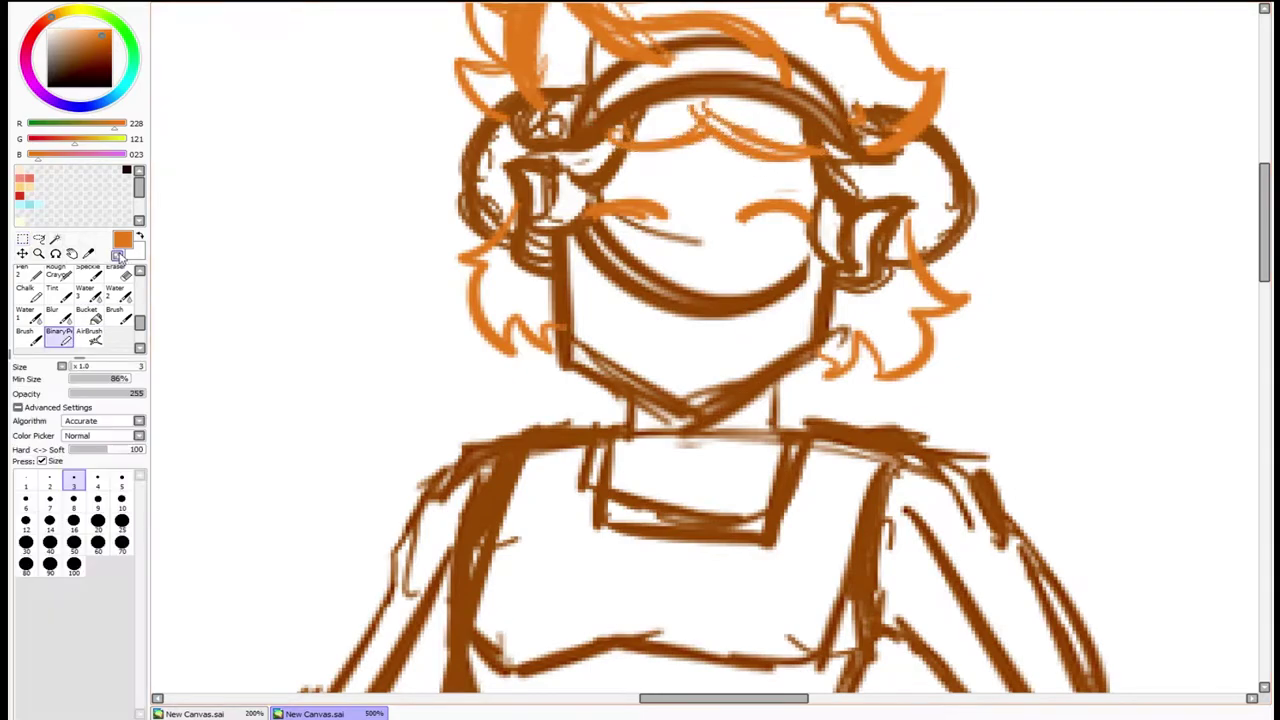
- Draw open eyes with irises and under-eye lines, plus eyebrows, nose and a small curved mouth in orange
{"action": "key", "text": "n"}
{"action": "left_click_drag", "start_coordinate": [654, 251], "coordinate": [584, 252]}
{"action": "left_click_drag", "start_coordinate": [729, 249], "coordinate": [805, 238]}
{"action": "left_click_drag", "start_coordinate": [687, 325], "coordinate": [686, 300]}
{"action": "left_click_drag", "start_coordinate": [693, 206], "coordinate": [690, 282]}
{"action": "left_click_drag", "start_coordinate": [636, 338], "coordinate": [735, 340]}
{"action": "mouse_move", "coordinate": [774, 232]}
{"action": "left_mouse_down"}
{"action": "mouse_move", "coordinate": [782, 214]}
{"action": "mouse_move", "coordinate": [758, 250]}
{"action": "left_mouse_up"}
{"action": "left_click_drag", "start_coordinate": [610, 208], "coordinate": [608, 248]}
{"action": "left_click_drag", "start_coordinate": [632, 208], "coordinate": [630, 250]}
{"action": "mouse_move", "coordinate": [600, 188]}
{"action": "left_mouse_down"}
{"action": "mouse_move", "coordinate": [660, 172]}
{"action": "mouse_move", "coordinate": [805, 188]}
{"action": "left_mouse_up"}
- Outline the jaw and pointed chin in orange over the brown head sketch
{"action": "left_click_drag", "start_coordinate": [552, 232], "coordinate": [686, 424]}
{"action": "left_click_drag", "start_coordinate": [822, 254], "coordinate": [736, 404]}
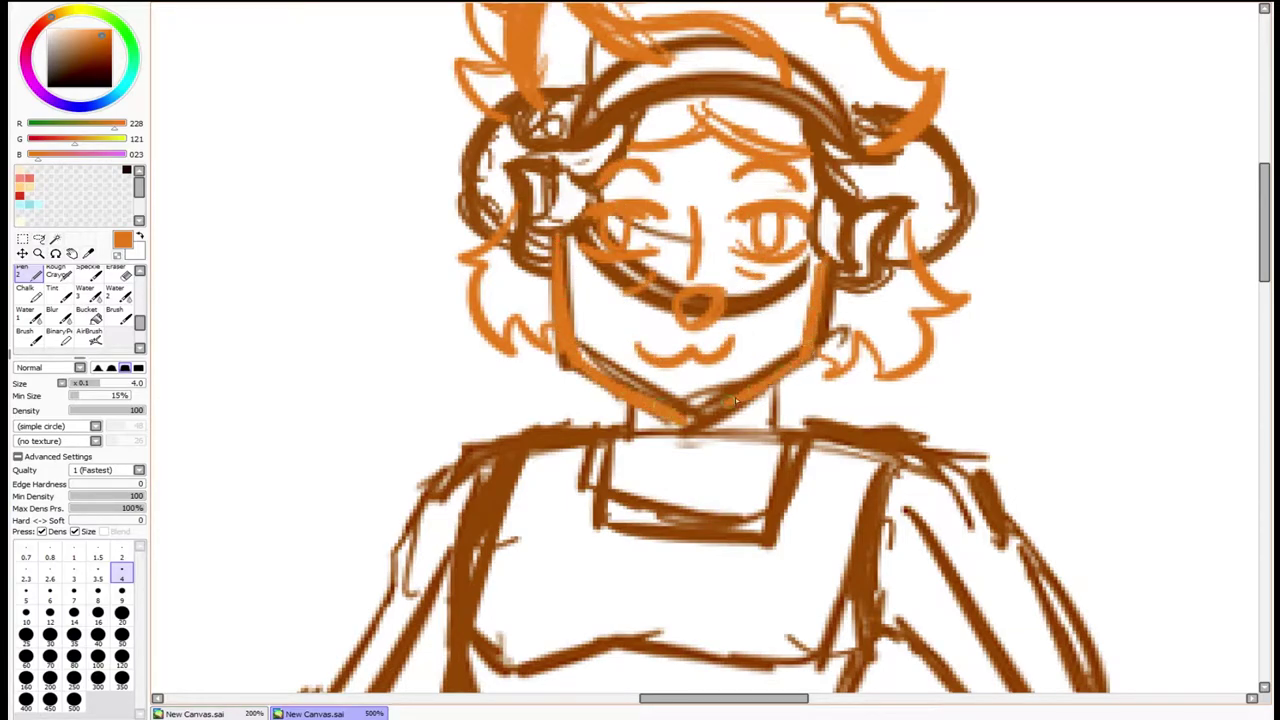
{"action": "key", "text": "ctrl+z"}
{"action": "key", "text": "ctrl+z"}
{"action": "left_click_drag", "start_coordinate": [545, 228], "coordinate": [803, 360]}
{"action": "left_click_drag", "start_coordinate": [840, 262], "coordinate": [760, 388]}
{"action": "mouse_move", "coordinate": [545, 228]}
{"action": "left_mouse_down"}
{"action": "mouse_move", "coordinate": [830, 300]}
{"action": "mouse_move", "coordinate": [740, 410]}
{"action": "mouse_move", "coordinate": [830, 340]}
{"action": "left_mouse_up"}
{"action": "key", "text": "ctrl+z"}
{"action": "key", "text": "ctrl+z"}
- Sketch an orange poncho draped over the shoulders and chest, with a round creature head on the shoulder opposite the larger drape
{"action": "left_click", "coordinate": [39, 238]}
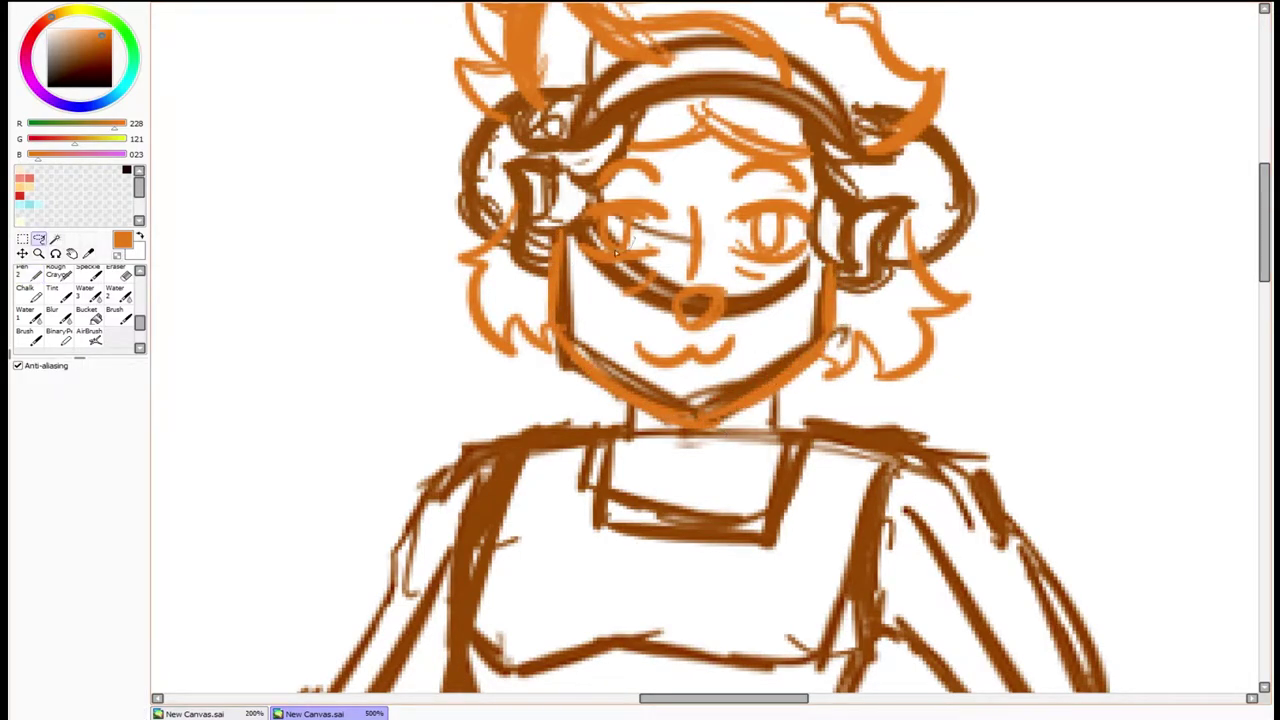
{"action": "key", "text": "ctrl+0"}
{"action": "scroll", "coordinate": [733, 284], "scroll_direction": "up", "scroll_amount": 2}
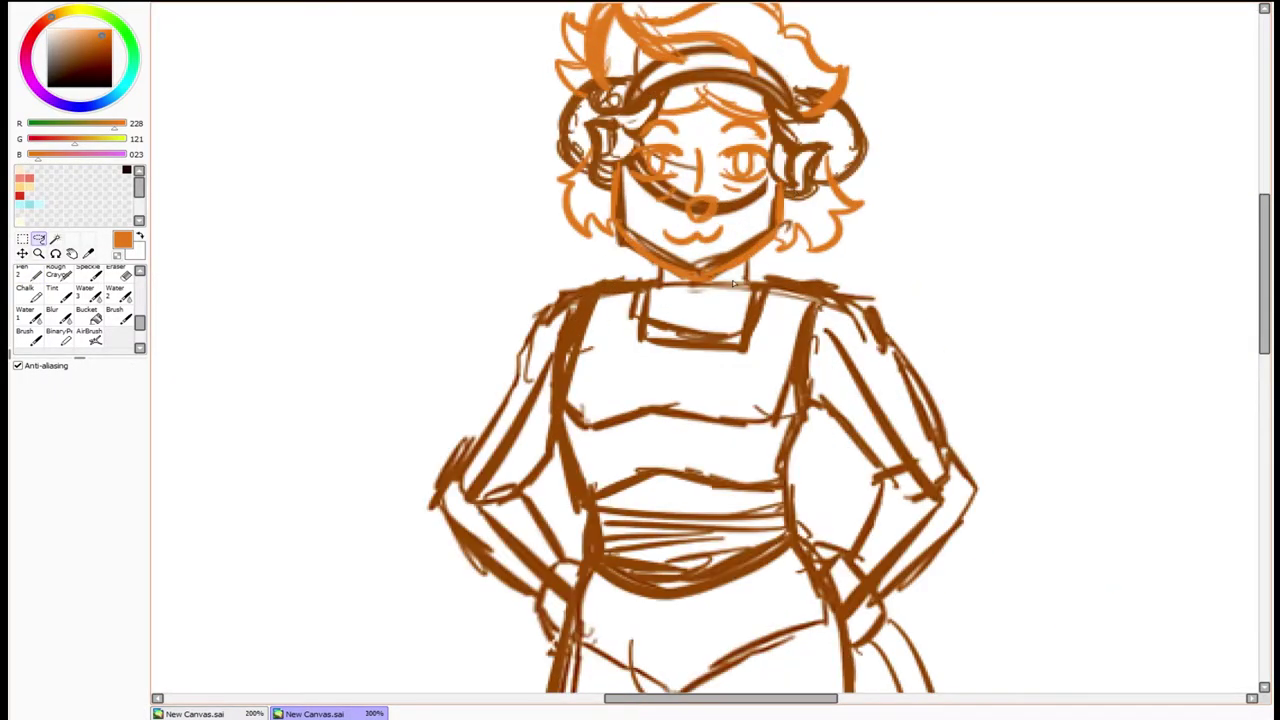
{"action": "left_click", "coordinate": [60, 338]}
{"action": "left_click_drag", "start_coordinate": [595, 322], "coordinate": [820, 298]}
{"action": "left_click_drag", "start_coordinate": [580, 290], "coordinate": [465, 455]}
{"action": "left_click_drag", "start_coordinate": [500, 382], "coordinate": [590, 378]}
{"action": "mouse_move", "coordinate": [465, 470]}
{"action": "left_mouse_down"}
{"action": "mouse_move", "coordinate": [595, 485]}
{"action": "mouse_move", "coordinate": [860, 290]}
{"action": "mouse_move", "coordinate": [800, 380]}
{"action": "mouse_move", "coordinate": [950, 440]}
{"action": "left_mouse_up"}
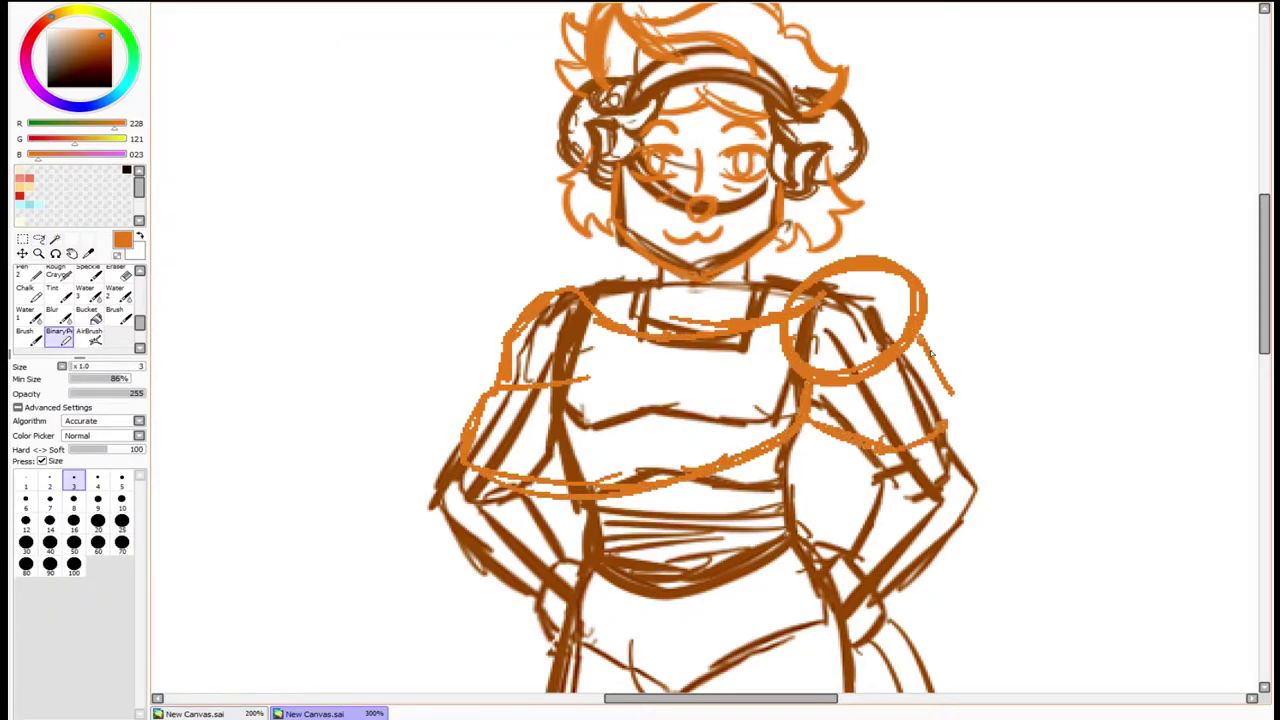
- Sketch the small shoulder creature's body, wings, eyes, beak and pointed head tufts in orange
{"action": "left_click_drag", "start_coordinate": [920, 340], "coordinate": [950, 425]}
{"action": "left_click_drag", "start_coordinate": [885, 282], "coordinate": [912, 268]}
{"action": "mouse_move", "coordinate": [818, 318]}
{"action": "left_mouse_down"}
{"action": "mouse_move", "coordinate": [876, 298]}
{"action": "mouse_move", "coordinate": [880, 395]}
{"action": "left_mouse_up"}
{"action": "mouse_move", "coordinate": [922, 322]}
{"action": "left_mouse_down"}
{"action": "mouse_move", "coordinate": [946, 312]}
{"action": "mouse_move", "coordinate": [910, 404]}
{"action": "left_mouse_up"}
{"action": "left_click_drag", "start_coordinate": [800, 375], "coordinate": [848, 455]}
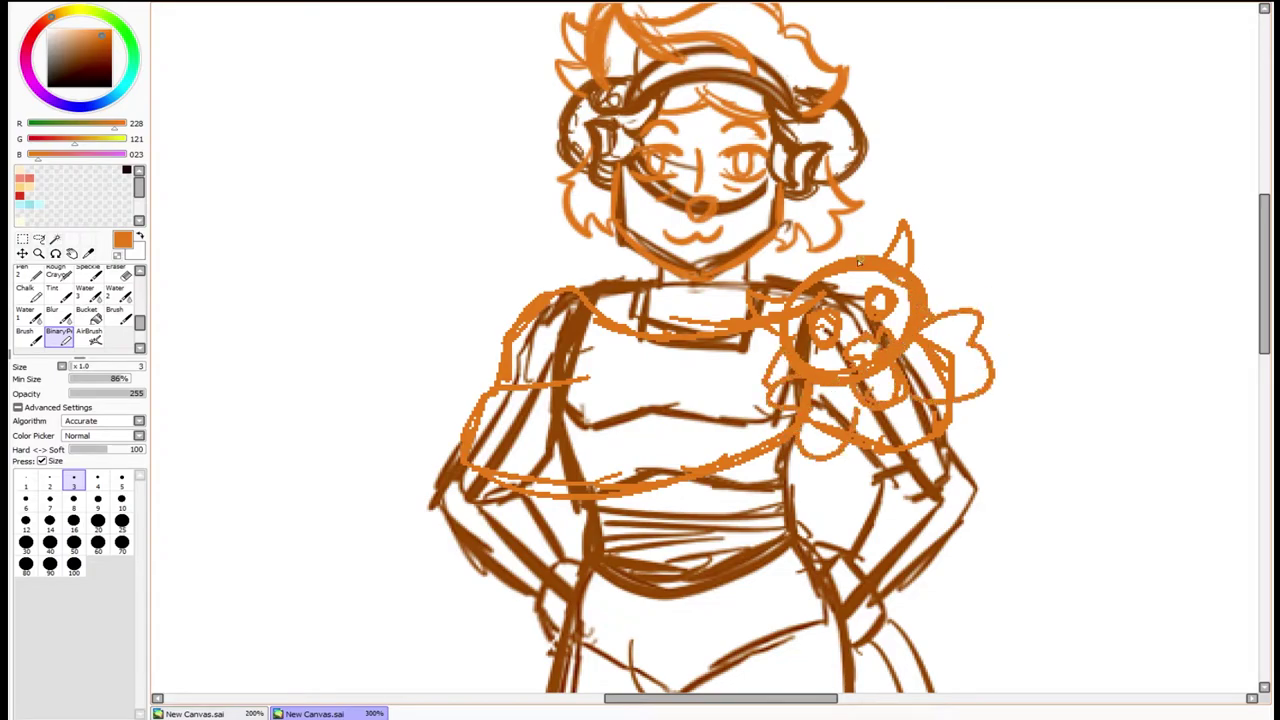
{"action": "left_click_drag", "start_coordinate": [898, 236], "coordinate": [912, 284]}
- Lasso the shoulder creature, reposition it slightly with a transform, and recolour it dark purple
{"action": "scroll", "coordinate": [764, 270], "scroll_direction": "down", "scroll_amount": 3}
{"action": "scroll", "coordinate": [757, 456], "scroll_direction": "up", "scroll_amount": 3}
{"action": "key", "text": "l"}
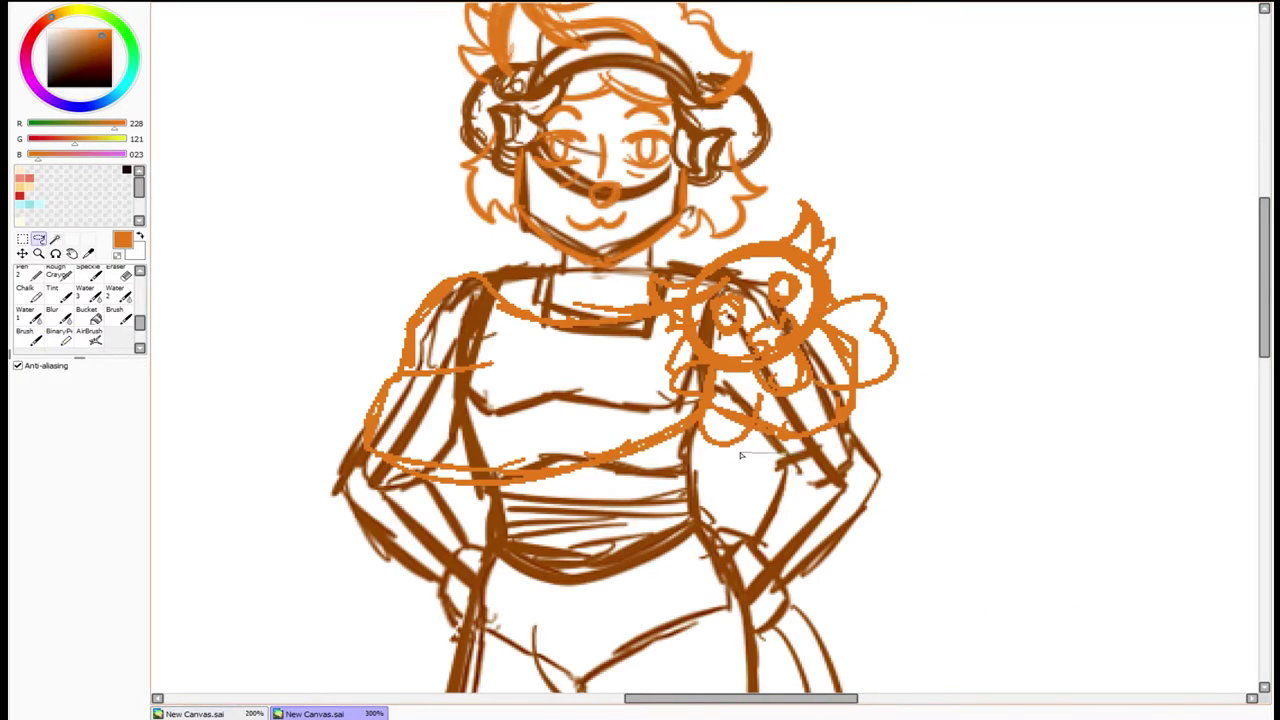
{"action": "key", "text": "ctrl+t"}
{"action": "key", "text": "Return"}
{"action": "key", "text": "ctrl+u"}
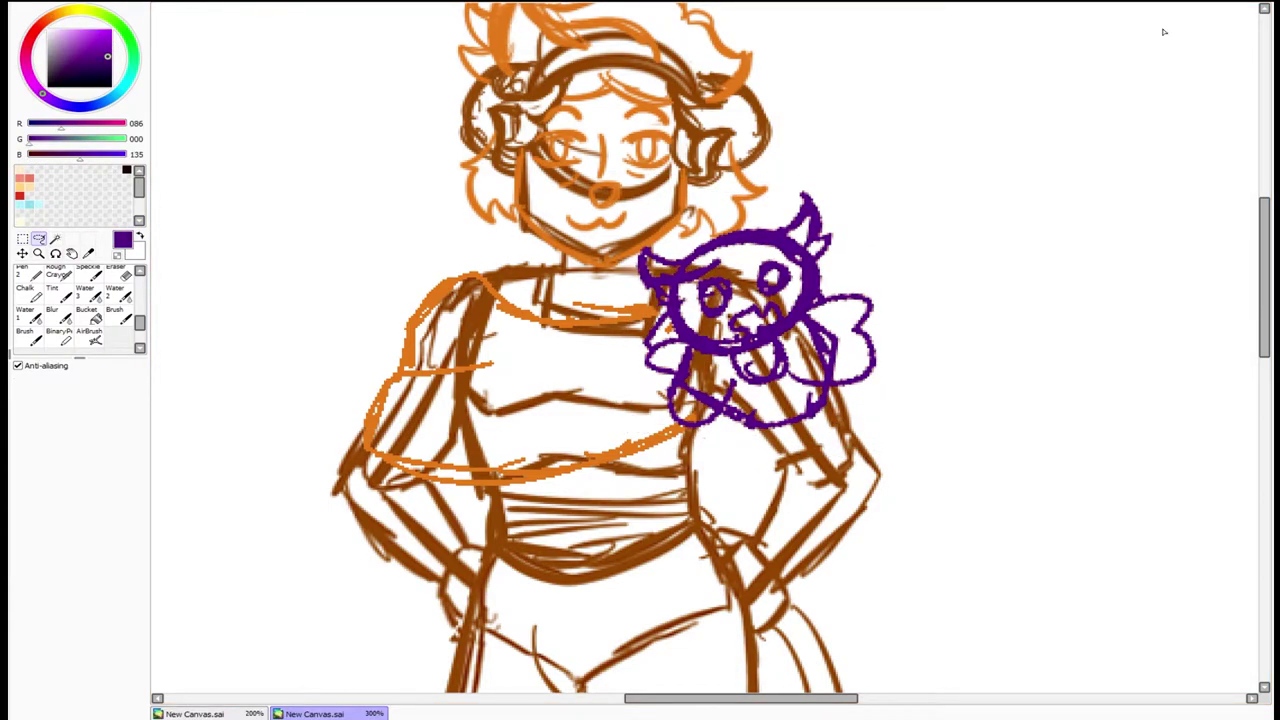
- Fade the sketch to a pale guide, and ink the jaw, nose and mouth in dark purple with the Binary pen
{"action": "scroll", "coordinate": [760, 555], "scroll_direction": "down", "scroll_amount": 4}
{"action": "scroll", "coordinate": [760, 555], "scroll_direction": "up", "scroll_amount": 1}
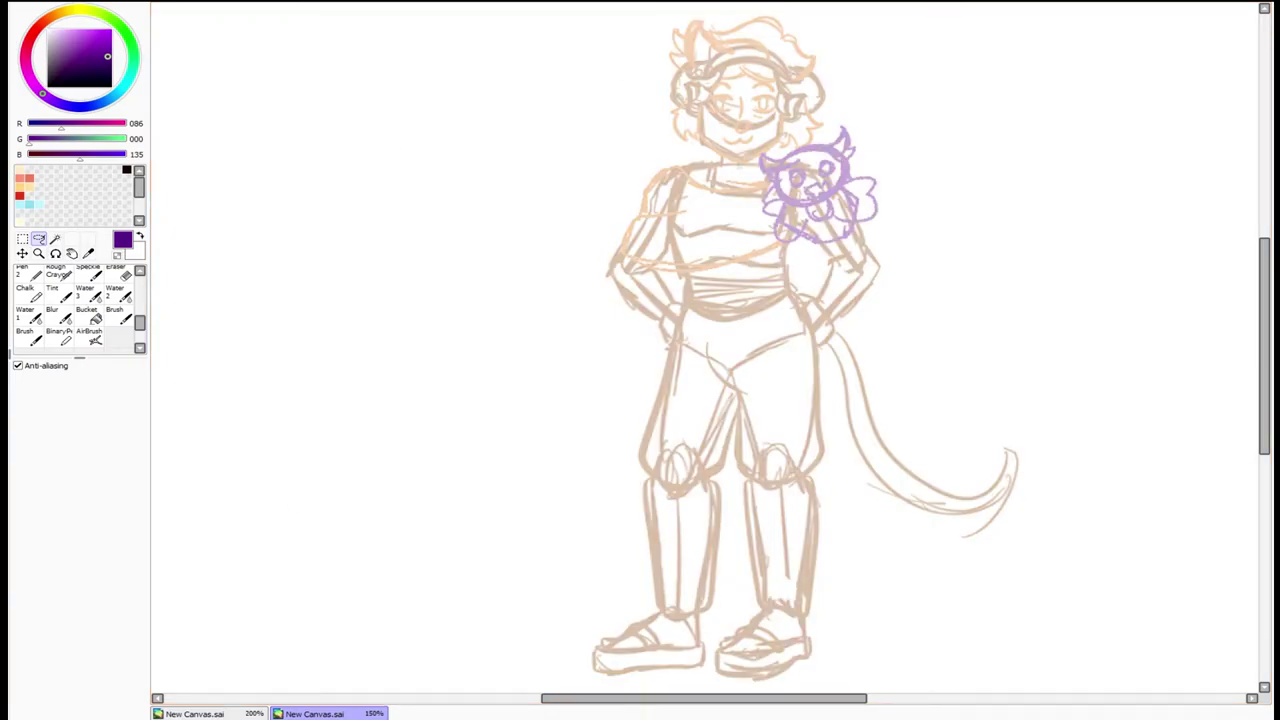
{"action": "scroll", "coordinate": [743, 186], "scroll_direction": "up", "scroll_amount": 4}
{"action": "left_click", "coordinate": [59, 337]}
{"action": "left_click_drag", "start_coordinate": [520, 192], "coordinate": [545, 352]}
{"action": "left_click_drag", "start_coordinate": [606, 395], "coordinate": [688, 425]}
{"action": "key", "text": "ctrl+z"}
{"action": "mouse_move", "coordinate": [520, 190]}
{"action": "left_mouse_down"}
{"action": "mouse_move", "coordinate": [686, 409]}
{"action": "mouse_move", "coordinate": [677, 417]}
{"action": "mouse_move", "coordinate": [695, 420]}
{"action": "left_mouse_up"}
{"action": "key", "text": "ctrl+z"}
{"action": "mouse_move", "coordinate": [840, 215]}
{"action": "left_mouse_down"}
{"action": "mouse_move", "coordinate": [810, 348]}
{"action": "mouse_move", "coordinate": [686, 418]}
{"action": "left_mouse_up"}
{"action": "mouse_move", "coordinate": [684, 296]}
{"action": "left_mouse_down"}
{"action": "mouse_move", "coordinate": [660, 268]}
{"action": "mouse_move", "coordinate": [684, 296]}
{"action": "left_mouse_up"}
{"action": "mouse_move", "coordinate": [616, 322]}
{"action": "left_mouse_down"}
{"action": "mouse_move", "coordinate": [620, 334]}
{"action": "mouse_move", "coordinate": [770, 308]}
{"action": "left_mouse_up"}
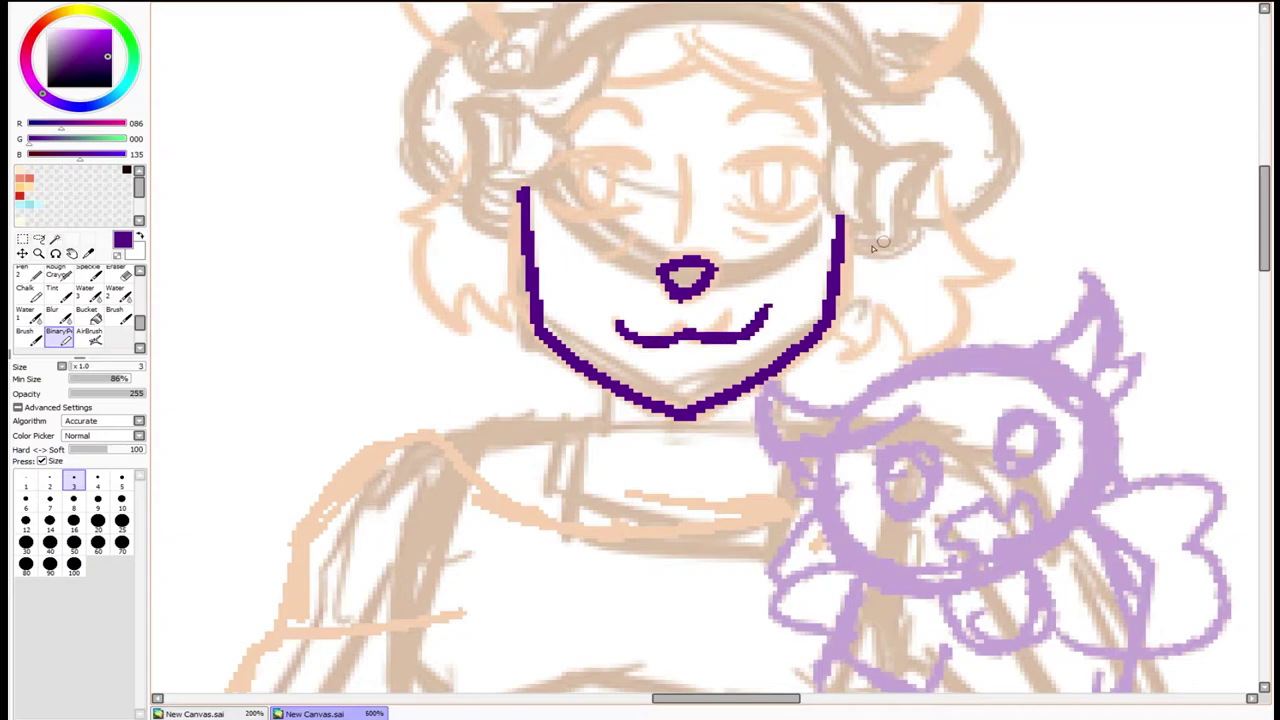
- Ink the upper and lower eyelids, the nose bridge and the lines under both eyes in dark purple
{"action": "mouse_move", "coordinate": [732, 172]}
{"action": "left_mouse_down"}
{"action": "mouse_move", "coordinate": [790, 147]}
{"action": "mouse_move", "coordinate": [812, 172]}
{"action": "left_mouse_up"}
{"action": "mouse_move", "coordinate": [733, 205]}
{"action": "left_mouse_down"}
{"action": "mouse_move", "coordinate": [790, 218]}
{"action": "mouse_move", "coordinate": [808, 198]}
{"action": "left_mouse_up"}
{"action": "mouse_move", "coordinate": [642, 166]}
{"action": "left_mouse_down"}
{"action": "mouse_move", "coordinate": [602, 135]}
{"action": "mouse_move", "coordinate": [550, 160]}
{"action": "mouse_move", "coordinate": [546, 178]}
{"action": "left_mouse_up"}
{"action": "key", "text": "ctrl+z"}
{"action": "left_click_drag", "start_coordinate": [552, 205], "coordinate": [638, 206]}
{"action": "left_click_drag", "start_coordinate": [674, 155], "coordinate": [673, 232]}
{"action": "left_click_drag", "start_coordinate": [598, 256], "coordinate": [641, 223]}
{"action": "left_click_drag", "start_coordinate": [730, 224], "coordinate": [780, 243]}
- Try inking narrow vertical irises in both eyes
{"action": "left_click_drag", "start_coordinate": [750, 160], "coordinate": [754, 204]}
{"action": "left_click_drag", "start_coordinate": [788, 154], "coordinate": [794, 206]}
{"action": "mouse_move", "coordinate": [580, 152]}
{"action": "left_mouse_down"}
{"action": "mouse_move", "coordinate": [584, 214]}
{"action": "mouse_move", "coordinate": [610, 212]}
{"action": "left_mouse_up"}
{"action": "key", "text": "ctrl+z"}
{"action": "key", "text": "ctrl+z"}
{"action": "key", "text": "ctrl+z"}
{"action": "key", "text": "ctrl+z"}
{"action": "left_click_drag", "start_coordinate": [752, 156], "coordinate": [758, 214]}
{"action": "left_click_drag", "start_coordinate": [786, 210], "coordinate": [787, 158]}
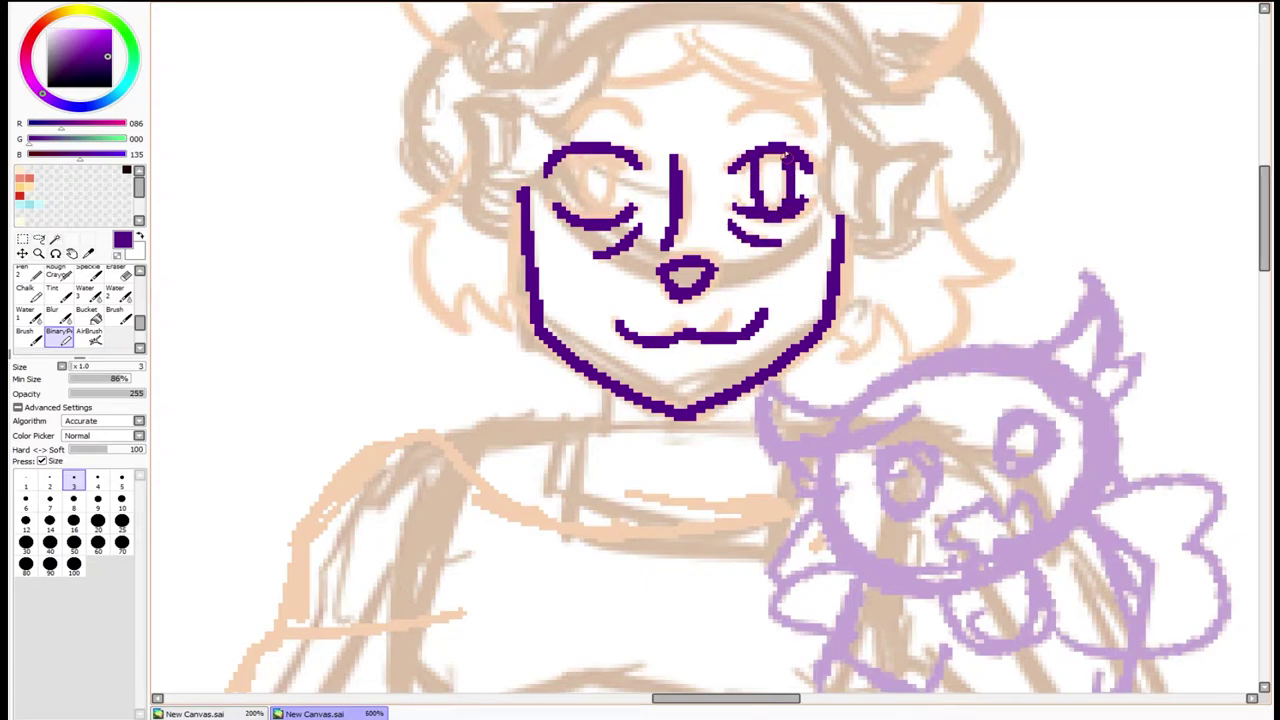
{"action": "left_click_drag", "start_coordinate": [580, 156], "coordinate": [584, 220]}
{"action": "left_click_drag", "start_coordinate": [604, 156], "coordinate": [610, 220]}
- Undo the iris strokes while keeping the nose bridge and under-eye lines
{"action": "scroll", "coordinate": [620, 250], "scroll_direction": "down", "scroll_amount": 2}
{"action": "scroll", "coordinate": [620, 250], "scroll_direction": "up", "scroll_amount": 3}
{"action": "key", "text": "ctrl+z"}
{"action": "key", "text": "ctrl+z"}
{"action": "key", "text": "ctrl+z"}
{"action": "key", "text": "ctrl+z"}
{"action": "key", "text": "ctrl+z"}
{"action": "key", "text": "ctrl+z"}
{"action": "key", "text": "ctrl+z"}
{"action": "key", "text": "ctrl+z"}
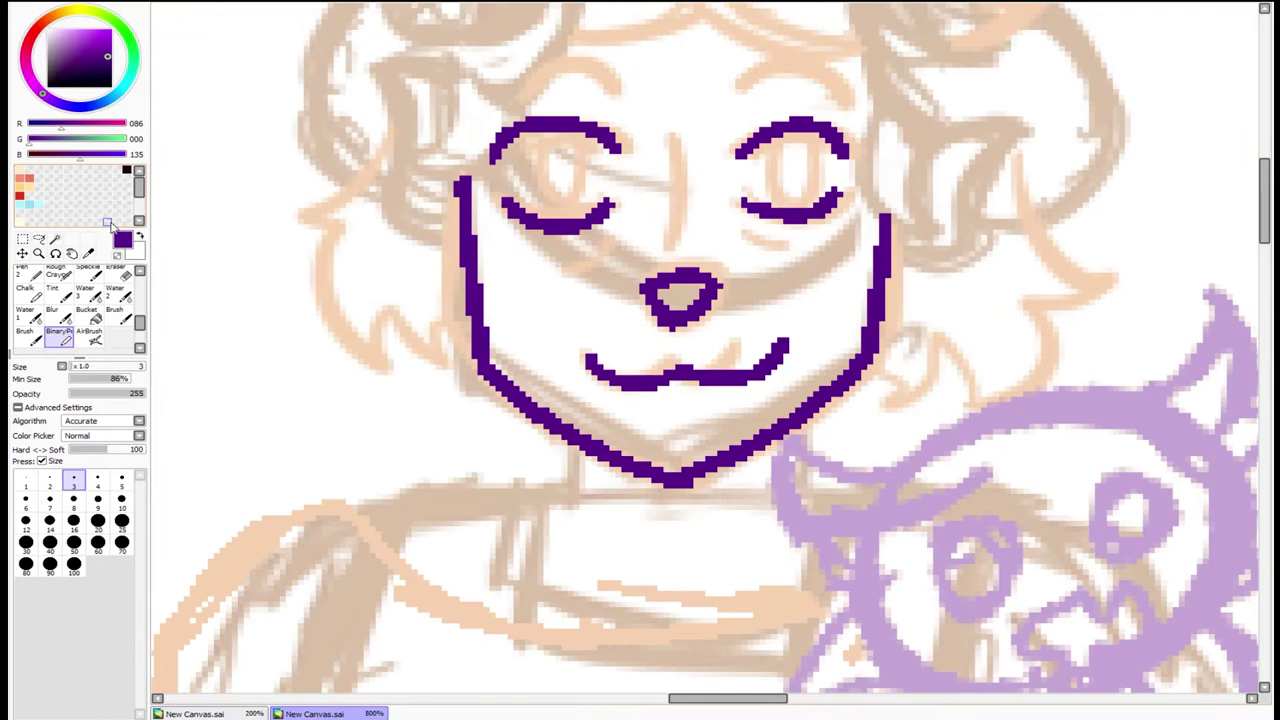
{"action": "key", "text": "ctrl+y"}
{"action": "key", "text": "ctrl+y"}
{"action": "key", "text": "ctrl+y"}
{"action": "key", "text": "ctrl+y"}
- Lasso the lower eyelid of the eye on the picture's left and nudge it slightly upward
{"action": "left_click", "coordinate": [38, 238]}
{"action": "left_click_drag", "start_coordinate": [514, 229], "coordinate": [580, 212]}
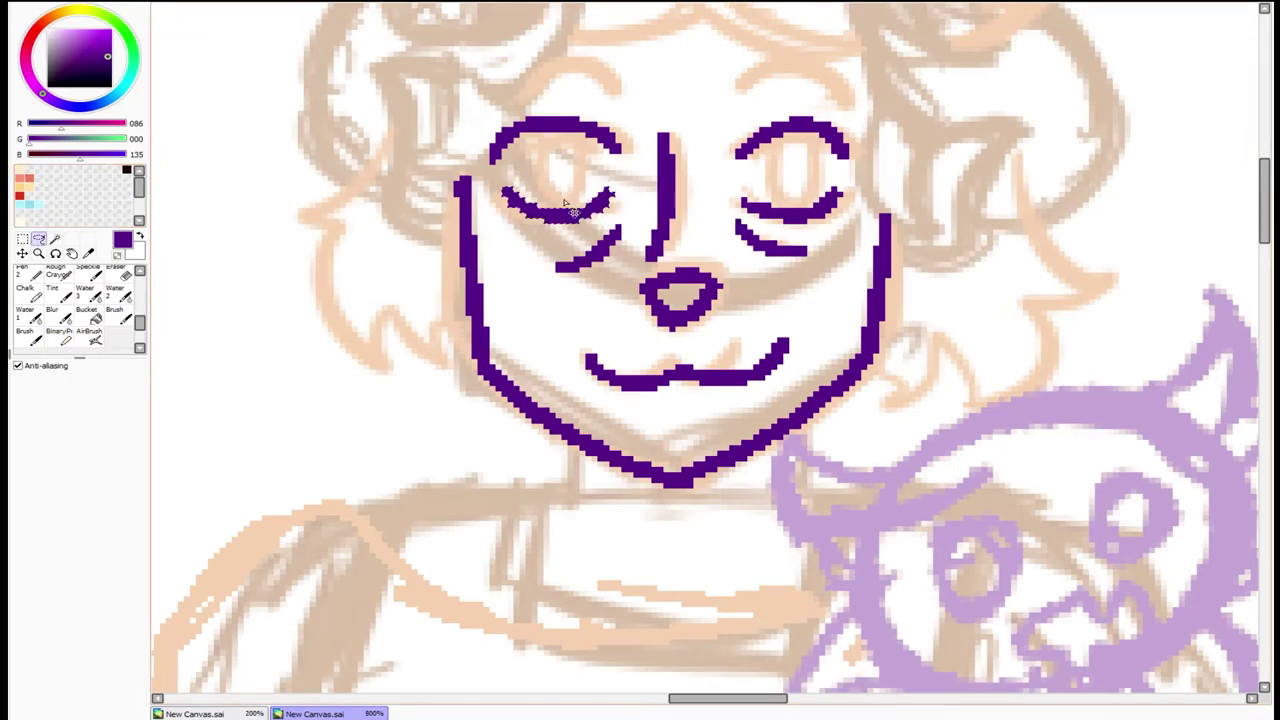
{"action": "mouse_move", "coordinate": [560, 148]}
{"action": "left_mouse_down"}
{"action": "mouse_move", "coordinate": [548, 100]}
{"action": "mouse_move", "coordinate": [540, 204]}
{"action": "mouse_move", "coordinate": [588, 206]}
{"action": "left_mouse_up"}
- Ink tall narrow irises between the eyelids of both eyes in dark purple
{"action": "left_click", "coordinate": [60, 338]}
{"action": "key", "text": "ctrl+z"}
{"action": "key", "text": "ctrl+z"}
{"action": "left_click_drag", "start_coordinate": [538, 120], "coordinate": [540, 208]}
{"action": "left_click_drag", "start_coordinate": [586, 134], "coordinate": [590, 208]}
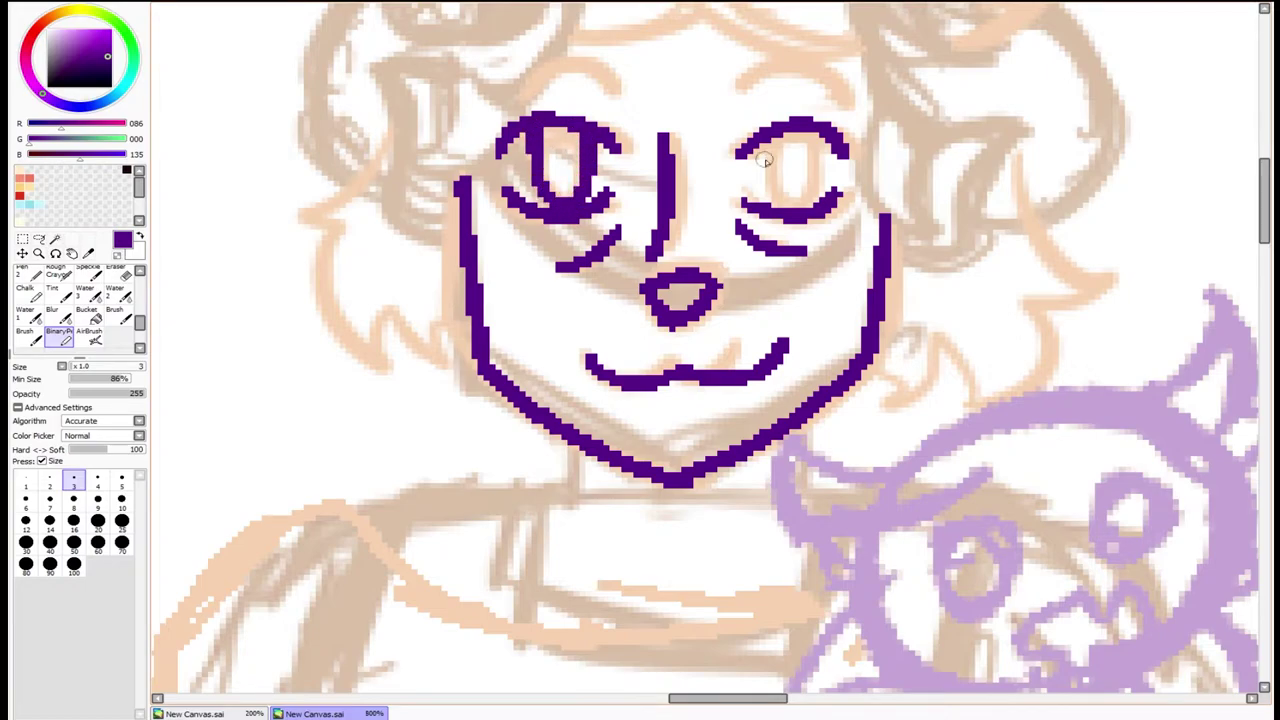
{"action": "left_click_drag", "start_coordinate": [770, 144], "coordinate": [772, 200]}
{"action": "left_click_drag", "start_coordinate": [822, 205], "coordinate": [816, 147]}
- Ink the pointed inner-ear shapes on both sides of the face in dark purple
{"action": "scroll", "coordinate": [857, 107], "scroll_direction": "down", "scroll_amount": 2}
{"action": "left_click_drag", "start_coordinate": [411, 63], "coordinate": [448, 197]}
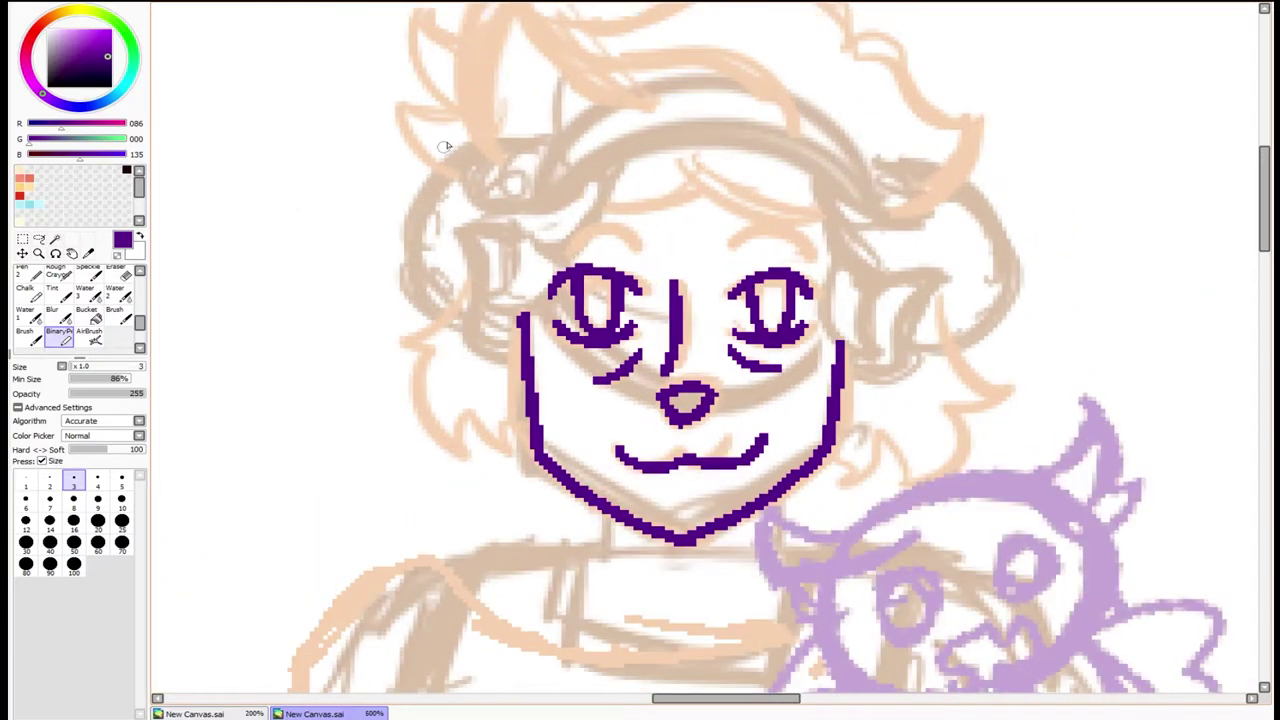
{"action": "left_click_drag", "start_coordinate": [840, 263], "coordinate": [878, 358]}
{"action": "left_click_drag", "start_coordinate": [886, 278], "coordinate": [880, 358]}
{"action": "left_click_drag", "start_coordinate": [554, 246], "coordinate": [518, 320]}
{"action": "left_click_drag", "start_coordinate": [452, 296], "coordinate": [516, 300]}
{"action": "left_click_drag", "start_coordinate": [506, 232], "coordinate": [480, 296]}
- Ink the temple lock, rounded ear, jagged jaw hair and half of the fringe on the picture's right side
{"action": "mouse_move", "coordinate": [818, 172]}
{"action": "left_mouse_down"}
{"action": "mouse_move", "coordinate": [856, 282]}
{"action": "mouse_move", "coordinate": [922, 212]}
{"action": "mouse_move", "coordinate": [950, 337]}
{"action": "left_mouse_up"}
{"action": "mouse_move", "coordinate": [876, 283]}
{"action": "left_mouse_down"}
{"action": "mouse_move", "coordinate": [914, 324]}
{"action": "mouse_move", "coordinate": [846, 384]}
{"action": "left_mouse_up"}
{"action": "mouse_move", "coordinate": [944, 314]}
{"action": "left_mouse_down"}
{"action": "mouse_move", "coordinate": [1034, 376]}
{"action": "mouse_move", "coordinate": [888, 488]}
{"action": "mouse_move", "coordinate": [826, 490]}
{"action": "left_mouse_up"}
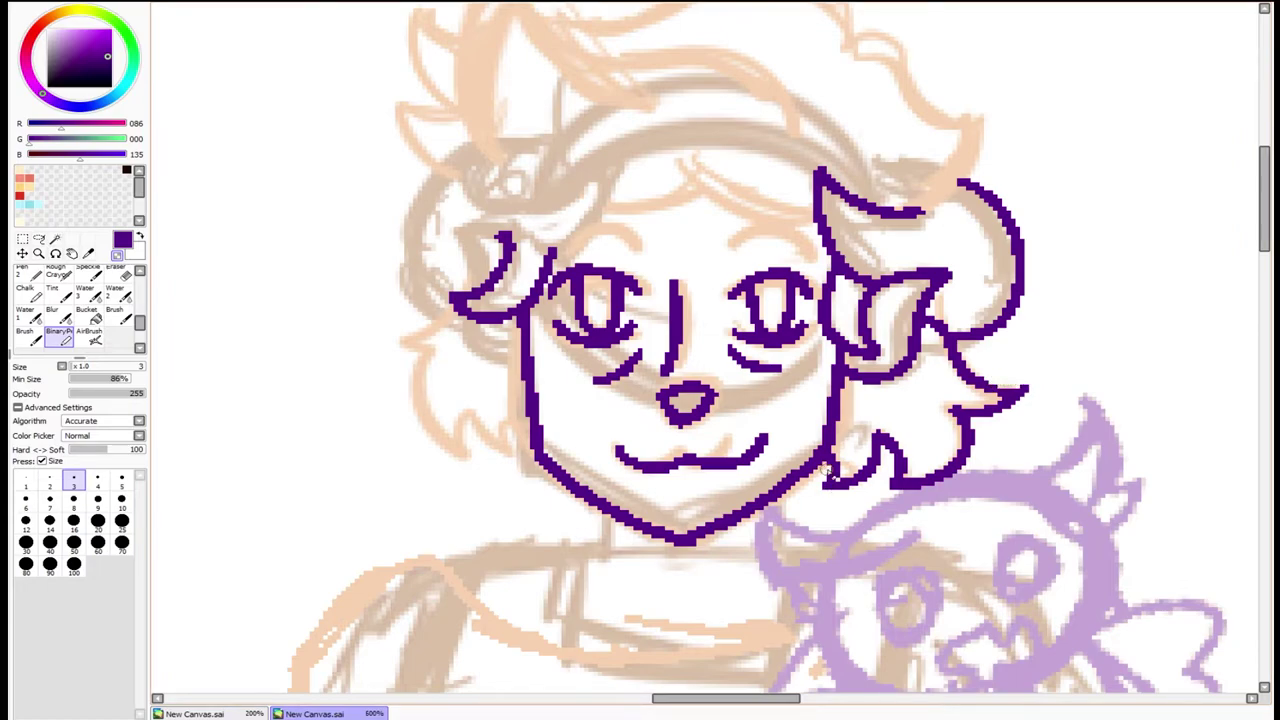
{"action": "left_click_drag", "start_coordinate": [677, 161], "coordinate": [815, 210]}
- Ink the temple lock, ear details, rounded outer ear and jagged jaw hair on the picture's left side
{"action": "mouse_move", "coordinate": [445, 178]}
{"action": "left_mouse_down"}
{"action": "mouse_move", "coordinate": [592, 212]}
{"action": "mouse_move", "coordinate": [515, 258]}
{"action": "left_mouse_up"}
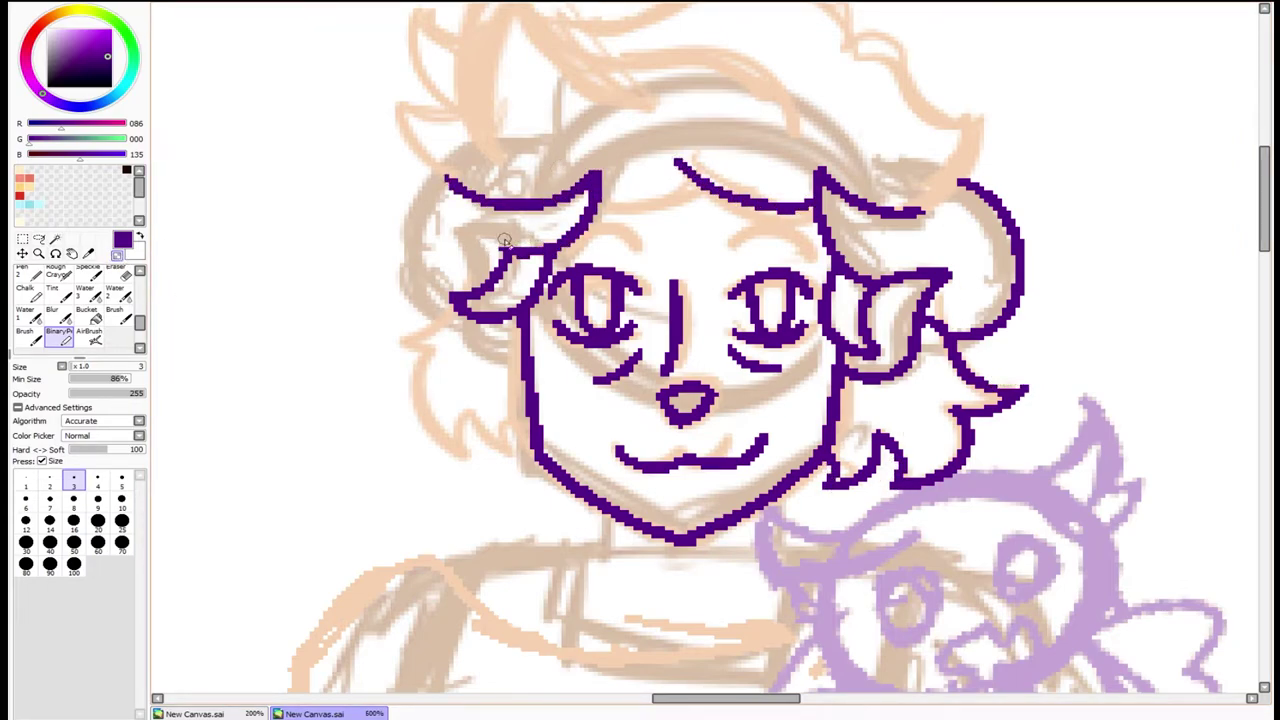
{"action": "mouse_move", "coordinate": [450, 233]}
{"action": "left_mouse_down"}
{"action": "mouse_move", "coordinate": [520, 250]}
{"action": "mouse_move", "coordinate": [476, 290]}
{"action": "left_mouse_up"}
{"action": "left_click_drag", "start_coordinate": [466, 314], "coordinate": [521, 356]}
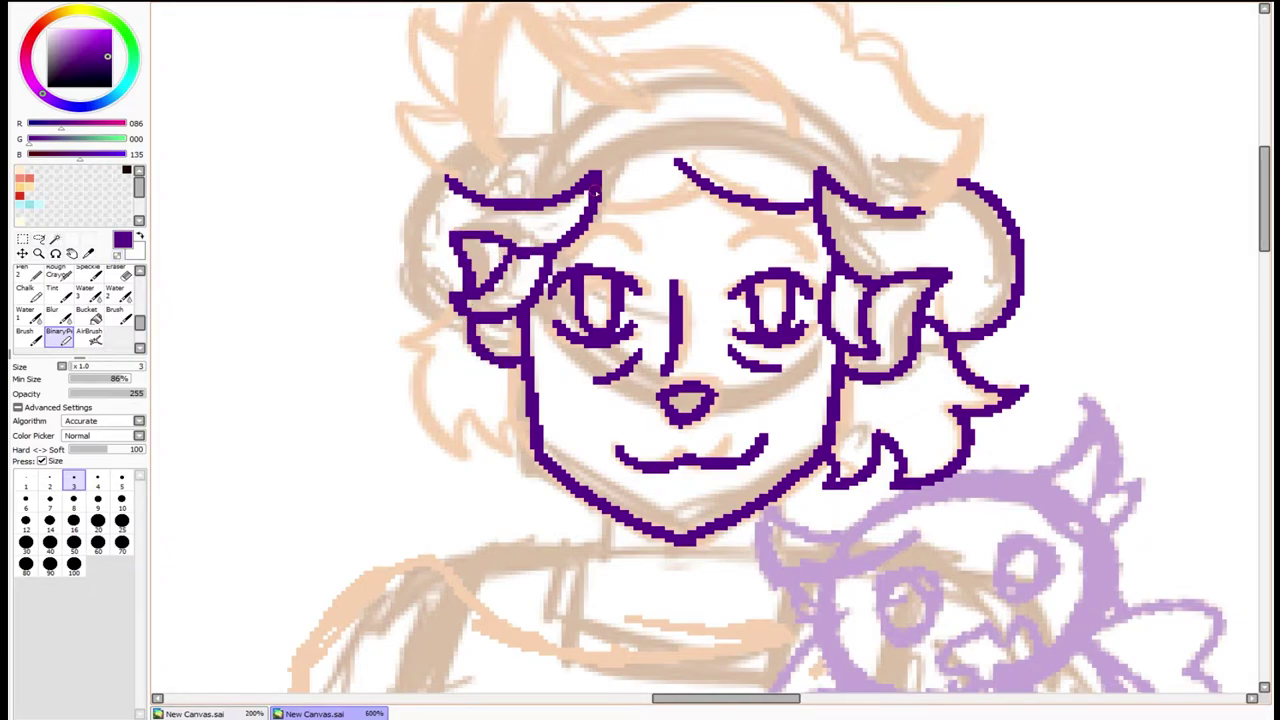
{"action": "scroll", "coordinate": [597, 200], "scroll_direction": "down", "scroll_amount": 2}
{"action": "scroll", "coordinate": [536, 208], "scroll_direction": "up", "scroll_amount": 2}
{"action": "mouse_move", "coordinate": [488, 292]}
{"action": "left_mouse_down"}
{"action": "mouse_move", "coordinate": [405, 174]}
{"action": "mouse_move", "coordinate": [423, 198]}
{"action": "mouse_move", "coordinate": [415, 188]}
{"action": "mouse_move", "coordinate": [472, 170]}
{"action": "left_mouse_up"}
{"action": "key", "text": "ctrl+z"}
{"action": "key", "text": "ctrl+z"}
{"action": "mouse_move", "coordinate": [404, 100]}
{"action": "left_mouse_down"}
{"action": "mouse_move", "coordinate": [366, 200]}
{"action": "mouse_move", "coordinate": [430, 250]}
{"action": "left_mouse_up"}
{"action": "key", "text": "ctrl+z"}
{"action": "mouse_move", "coordinate": [372, 150]}
{"action": "left_mouse_down"}
{"action": "mouse_move", "coordinate": [404, 248]}
{"action": "mouse_move", "coordinate": [488, 345]}
{"action": "left_mouse_up"}
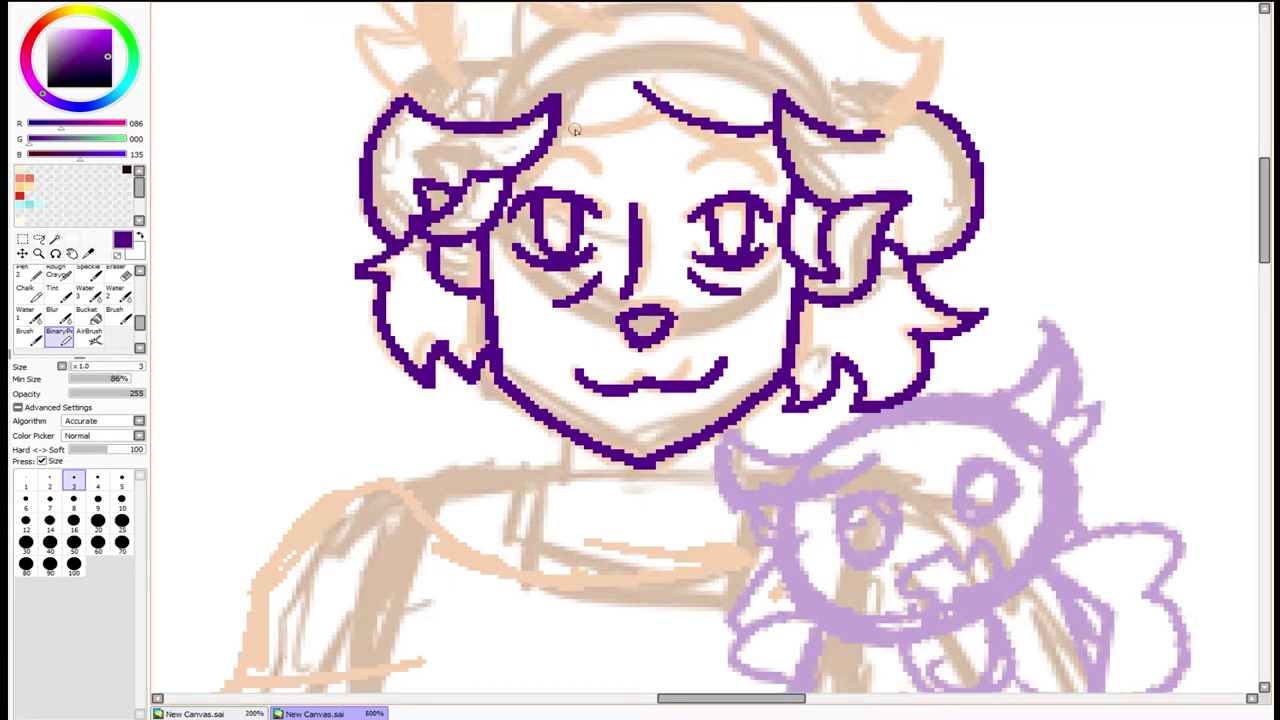
- Ink the remaining half of the fringe and both thick eyebrows in dark purple
{"action": "left_click_drag", "start_coordinate": [558, 132], "coordinate": [648, 112]}
{"action": "mouse_move", "coordinate": [772, 182]}
{"action": "left_mouse_down"}
{"action": "mouse_move", "coordinate": [680, 184]}
{"action": "mouse_move", "coordinate": [752, 158]}
{"action": "left_mouse_up"}
{"action": "key", "text": "ctrl+z"}
{"action": "mouse_move", "coordinate": [548, 172]}
{"action": "left_mouse_down"}
{"action": "mouse_move", "coordinate": [620, 148]}
{"action": "mouse_move", "coordinate": [518, 194]}
{"action": "left_mouse_up"}
{"action": "left_click_drag", "start_coordinate": [580, 150], "coordinate": [610, 172]}
{"action": "key", "text": "ctrl+z"}
{"action": "mouse_move", "coordinate": [520, 192]}
{"action": "left_mouse_down"}
{"action": "mouse_move", "coordinate": [606, 180]}
{"action": "mouse_move", "coordinate": [574, 148]}
{"action": "left_mouse_up"}
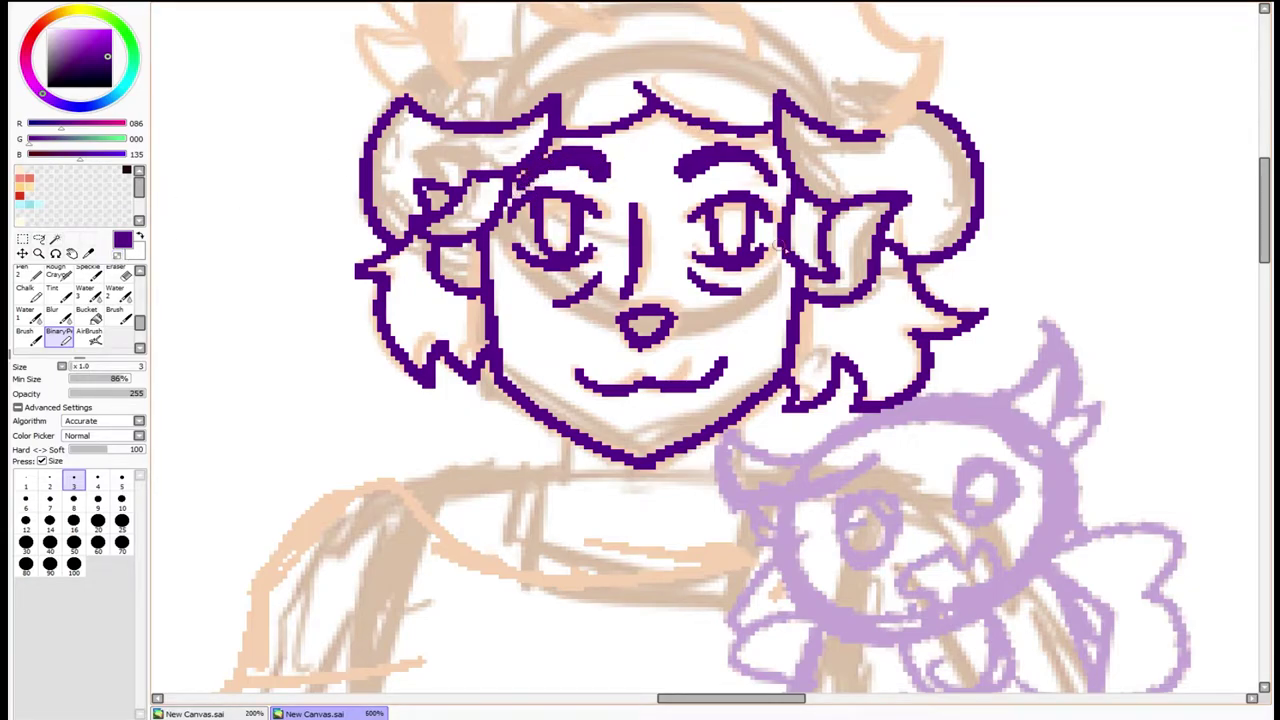
- Ink the tall pointed hair tuft sweeping up above the forehead
{"action": "scroll", "coordinate": [640, 350], "scroll_direction": "up", "scroll_amount": 3}
{"action": "left_click_drag", "start_coordinate": [445, 260], "coordinate": [502, 70]}
{"action": "left_click_drag", "start_coordinate": [548, 180], "coordinate": [730, 210]}
{"action": "key", "text": "ctrl+z"}
{"action": "key", "text": "ctrl+z"}
{"action": "left_click_drag", "start_coordinate": [460, 262], "coordinate": [502, 66]}
{"action": "left_click_drag", "start_coordinate": [502, 66], "coordinate": [655, 170]}
- Ink the rounded crown of hair, the small spiky tufts on one side and the outward flick on the other
{"action": "left_click_drag", "start_coordinate": [818, 160], "coordinate": [540, 128]}
{"action": "mouse_move", "coordinate": [428, 150]}
{"action": "left_mouse_down"}
{"action": "mouse_move", "coordinate": [372, 108]}
{"action": "mouse_move", "coordinate": [398, 284]}
{"action": "mouse_move", "coordinate": [362, 200]}
{"action": "mouse_move", "coordinate": [428, 212]}
{"action": "left_mouse_up"}
{"action": "key", "text": "ctrl+z"}
{"action": "mouse_move", "coordinate": [428, 212]}
{"action": "left_mouse_down"}
{"action": "mouse_move", "coordinate": [392, 104]}
{"action": "mouse_move", "coordinate": [436, 148]}
{"action": "left_mouse_up"}
{"action": "left_click_drag", "start_coordinate": [818, 160], "coordinate": [868, 318]}
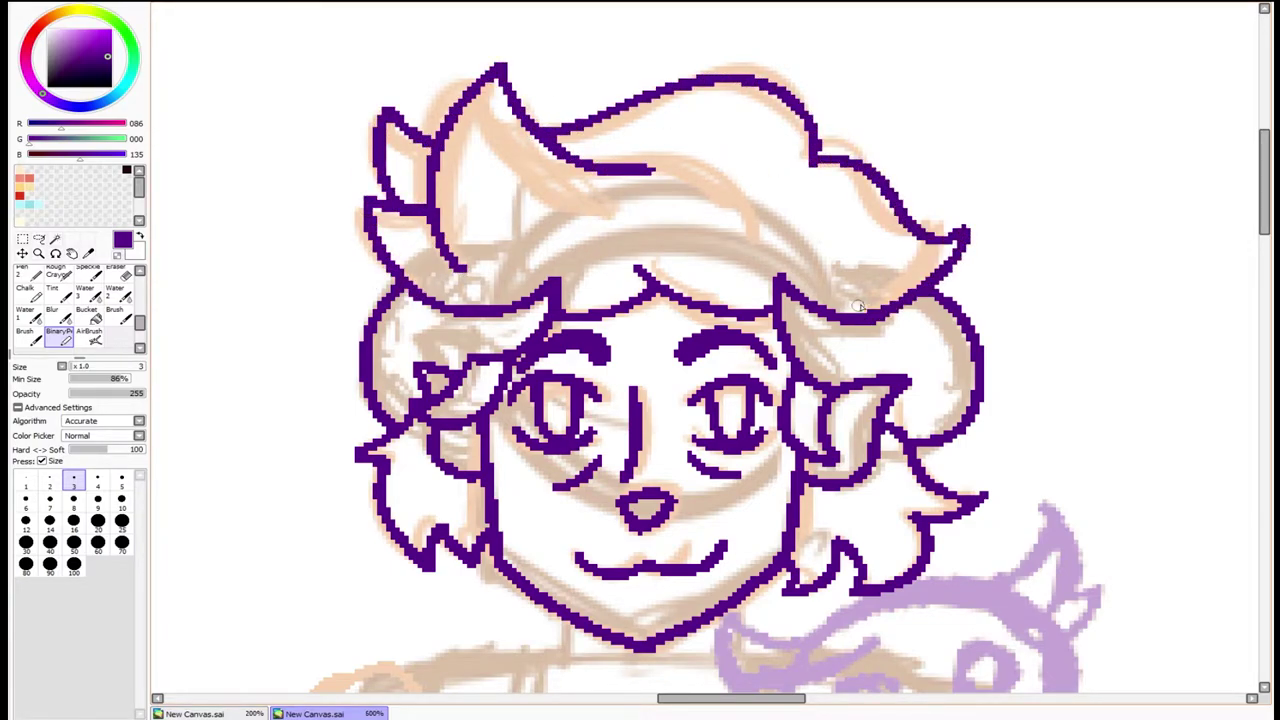
{"action": "key", "text": "ctrl+z"}
{"action": "mouse_move", "coordinate": [818, 158]}
{"action": "left_mouse_down"}
{"action": "mouse_move", "coordinate": [955, 285]}
{"action": "mouse_move", "coordinate": [878, 322]}
{"action": "left_mouse_up"}
{"action": "scroll", "coordinate": [500, 299], "scroll_direction": "down", "scroll_amount": 3}
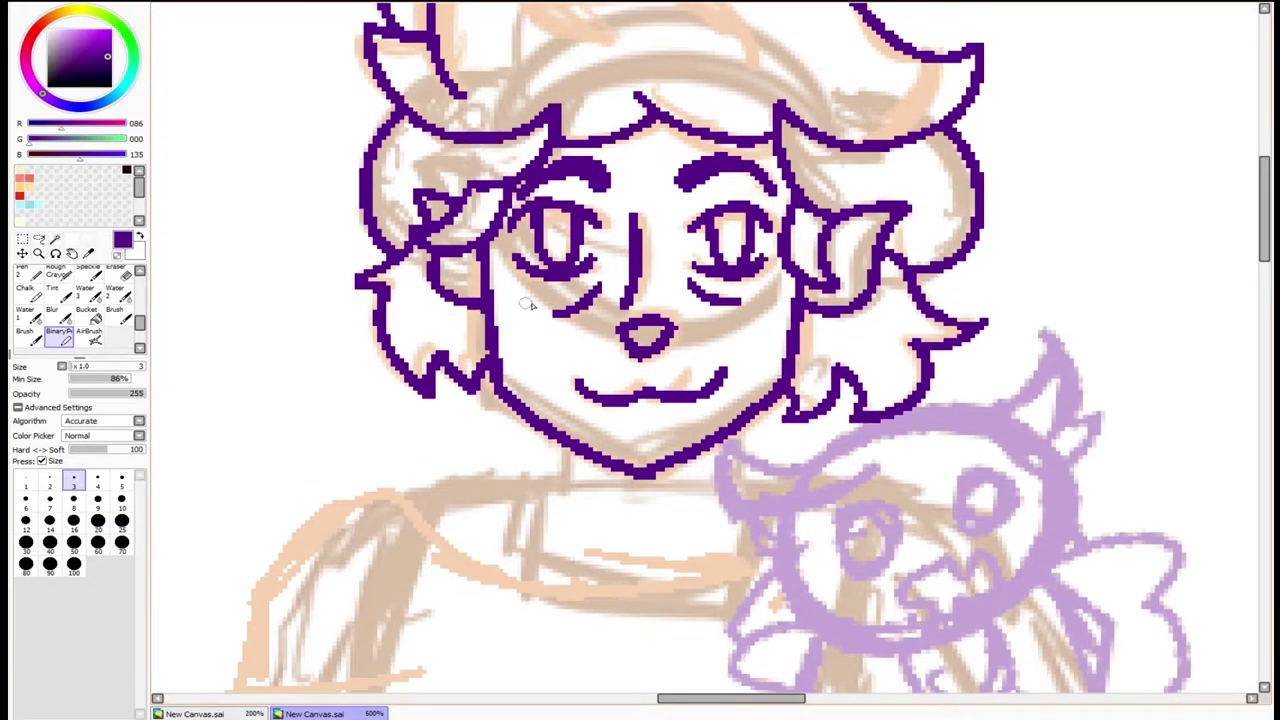
- Ink one side of the neck, the shoulder line and the edge of the neckline beneath the jaw
{"action": "scroll", "coordinate": [491, 303], "scroll_direction": "down", "scroll_amount": 6}
{"action": "scroll", "coordinate": [491, 303], "scroll_direction": "up", "scroll_amount": 2}
{"action": "left_click_drag", "start_coordinate": [547, 218], "coordinate": [545, 290]}
{"action": "mouse_move", "coordinate": [414, 285]}
{"action": "left_mouse_down"}
{"action": "mouse_move", "coordinate": [542, 283]}
{"action": "mouse_move", "coordinate": [521, 375]}
{"action": "left_mouse_up"}
- Ink the shoulder creature's head outline, beak and round eyes in dark purple
{"action": "mouse_move", "coordinate": [788, 348]}
{"action": "left_mouse_down"}
{"action": "mouse_move", "coordinate": [784, 312]}
{"action": "mouse_move", "coordinate": [1052, 284]}
{"action": "mouse_move", "coordinate": [1104, 372]}
{"action": "mouse_move", "coordinate": [990, 452]}
{"action": "mouse_move", "coordinate": [890, 440]}
{"action": "mouse_move", "coordinate": [955, 482]}
{"action": "mouse_move", "coordinate": [1000, 452]}
{"action": "left_mouse_up"}
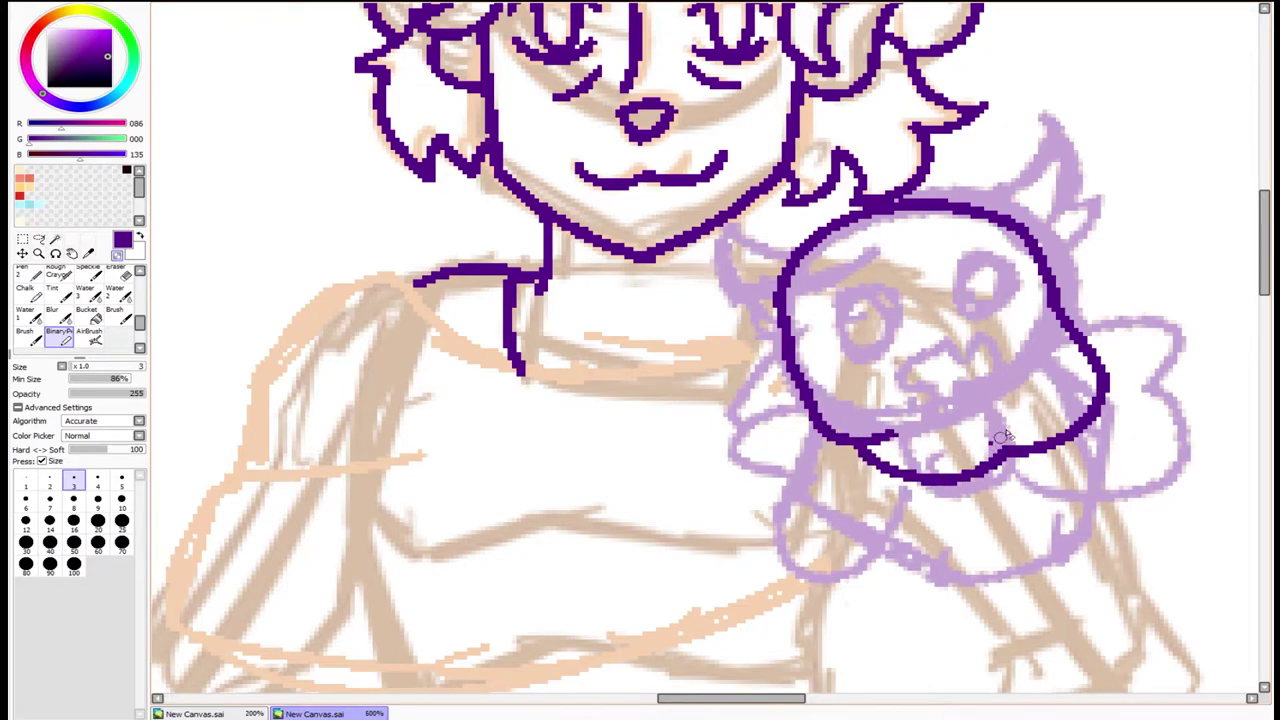
{"action": "mouse_move", "coordinate": [966, 366]}
{"action": "left_mouse_down"}
{"action": "mouse_move", "coordinate": [996, 400]}
{"action": "mouse_move", "coordinate": [956, 442]}
{"action": "mouse_move", "coordinate": [962, 360]}
{"action": "left_mouse_up"}
{"action": "mouse_move", "coordinate": [962, 290]}
{"action": "left_mouse_down"}
{"action": "mouse_move", "coordinate": [1012, 250]}
{"action": "mouse_move", "coordinate": [992, 328]}
{"action": "left_mouse_up"}
{"action": "mouse_move", "coordinate": [842, 318]}
{"action": "left_mouse_down"}
{"action": "mouse_move", "coordinate": [836, 356]}
{"action": "mouse_move", "coordinate": [880, 345]}
{"action": "mouse_move", "coordinate": [868, 368]}
{"action": "mouse_move", "coordinate": [838, 352]}
{"action": "left_mouse_up"}
{"action": "key", "text": "ctrl+z"}
- Ink the shoulder creature's body, feet and rounded wings over the pale purple sketch
{"action": "mouse_move", "coordinate": [935, 485]}
{"action": "left_mouse_down"}
{"action": "mouse_move", "coordinate": [1074, 494]}
{"action": "mouse_move", "coordinate": [1072, 430]}
{"action": "left_mouse_up"}
{"action": "mouse_move", "coordinate": [805, 410]}
{"action": "left_mouse_down"}
{"action": "mouse_move", "coordinate": [834, 524]}
{"action": "mouse_move", "coordinate": [933, 548]}
{"action": "left_mouse_up"}
{"action": "mouse_move", "coordinate": [1082, 330]}
{"action": "left_mouse_down"}
{"action": "mouse_move", "coordinate": [1222, 376]}
{"action": "mouse_move", "coordinate": [1066, 500]}
{"action": "left_mouse_up"}
{"action": "mouse_move", "coordinate": [910, 565]}
{"action": "left_mouse_down"}
{"action": "mouse_move", "coordinate": [1084, 579]}
{"action": "mouse_move", "coordinate": [1100, 515]}
{"action": "left_mouse_up"}
{"action": "mouse_move", "coordinate": [785, 328]}
{"action": "left_mouse_down"}
{"action": "mouse_move", "coordinate": [706, 420]}
{"action": "mouse_move", "coordinate": [742, 445]}
{"action": "mouse_move", "coordinate": [745, 362]}
{"action": "mouse_move", "coordinate": [742, 442]}
{"action": "left_mouse_up"}
{"action": "key", "text": "ctrl+z"}
{"action": "left_click_drag", "start_coordinate": [860, 503], "coordinate": [936, 497]}
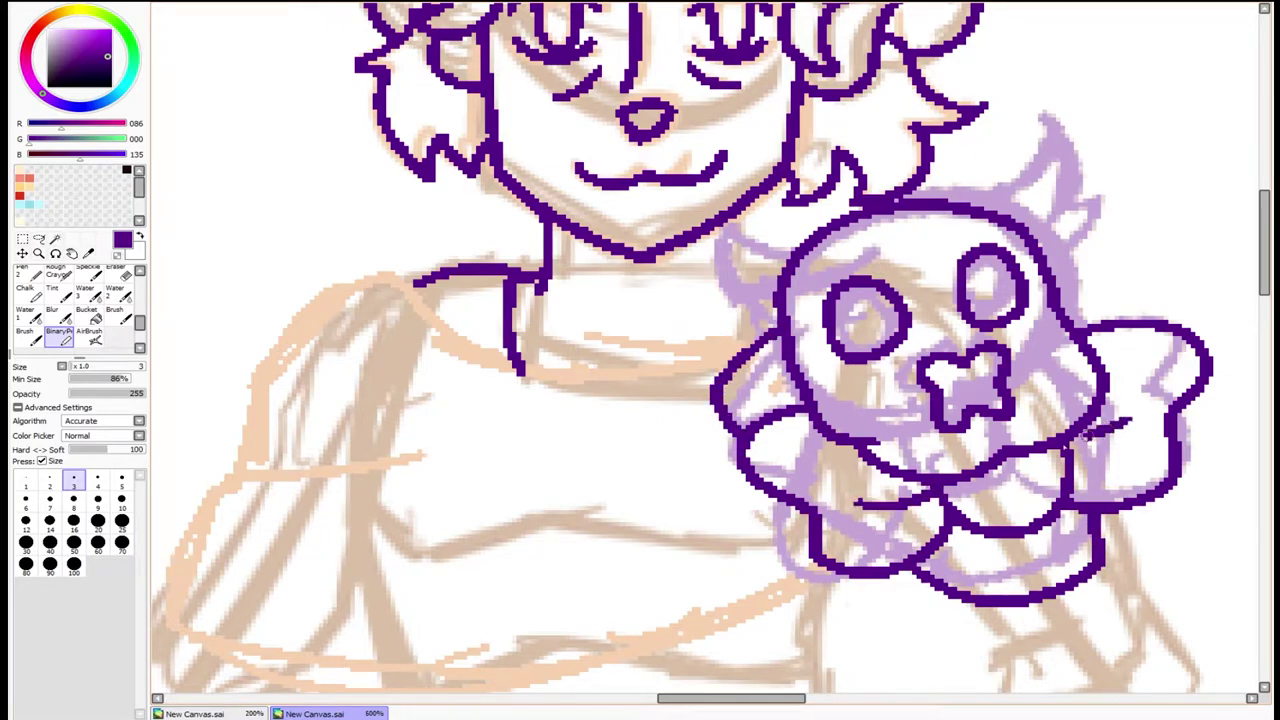
- Ink the creature's pointed tufts on both sides of its head and thicken its eye outlines
{"action": "mouse_move", "coordinate": [975, 210]}
{"action": "left_mouse_down"}
{"action": "mouse_move", "coordinate": [1048, 108]}
{"action": "mouse_move", "coordinate": [1101, 216]}
{"action": "mouse_move", "coordinate": [1048, 242]}
{"action": "left_mouse_up"}
{"action": "mouse_move", "coordinate": [795, 252]}
{"action": "left_mouse_down"}
{"action": "mouse_move", "coordinate": [665, 287]}
{"action": "mouse_move", "coordinate": [720, 325]}
{"action": "mouse_move", "coordinate": [775, 320]}
{"action": "left_mouse_up"}
{"action": "left_click_drag", "start_coordinate": [735, 276], "coordinate": [780, 268]}
{"action": "mouse_move", "coordinate": [1026, 200]}
{"action": "left_mouse_down"}
{"action": "mouse_move", "coordinate": [1065, 168]}
{"action": "mouse_move", "coordinate": [1028, 226]}
{"action": "left_mouse_up"}
{"action": "left_click_drag", "start_coordinate": [975, 255], "coordinate": [1010, 325]}
{"action": "left_click_drag", "start_coordinate": [850, 286], "coordinate": [895, 338]}
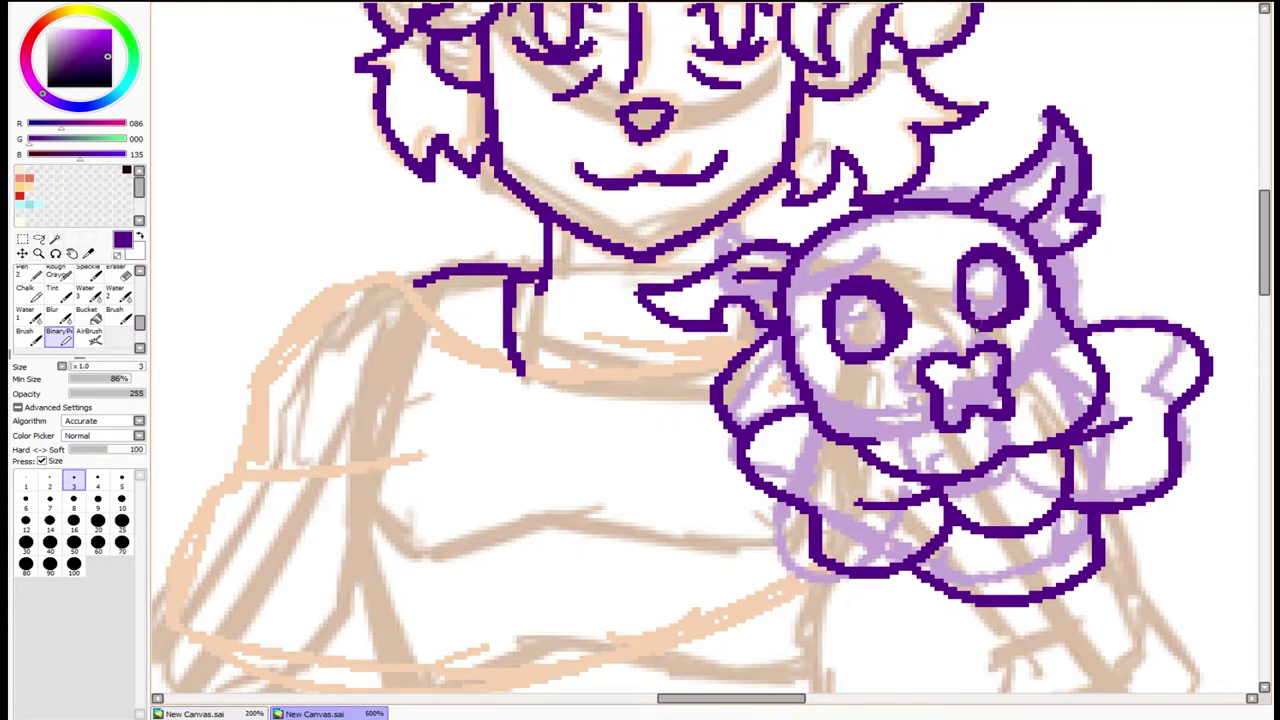
- Ink the shawl's curved hem, neckline, outer shoulder edge and the fold across the upper arm
{"action": "scroll", "coordinate": [1215, 216], "scroll_direction": "down", "scroll_amount": 2}
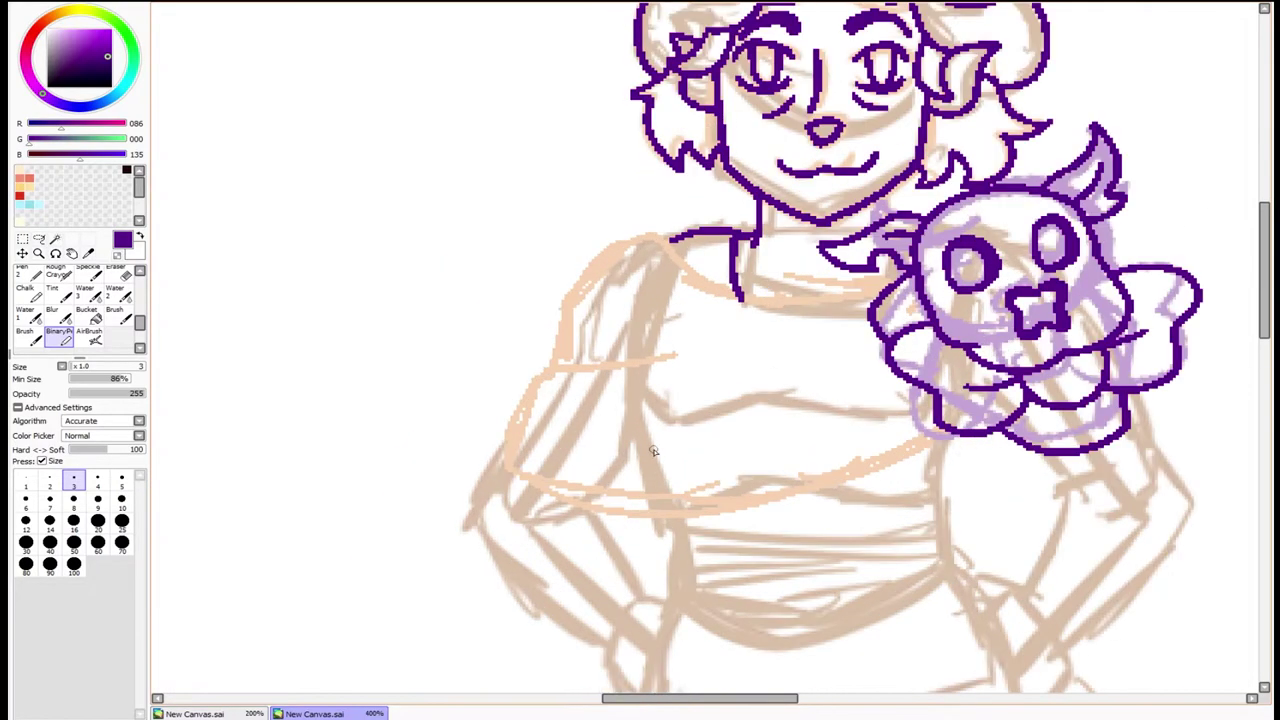
{"action": "mouse_move", "coordinate": [492, 478]}
{"action": "left_mouse_down"}
{"action": "mouse_move", "coordinate": [732, 517]}
{"action": "mouse_move", "coordinate": [975, 432]}
{"action": "left_mouse_up"}
{"action": "mouse_move", "coordinate": [649, 238]}
{"action": "left_mouse_down"}
{"action": "mouse_move", "coordinate": [844, 298]}
{"action": "mouse_move", "coordinate": [910, 272]}
{"action": "left_mouse_up"}
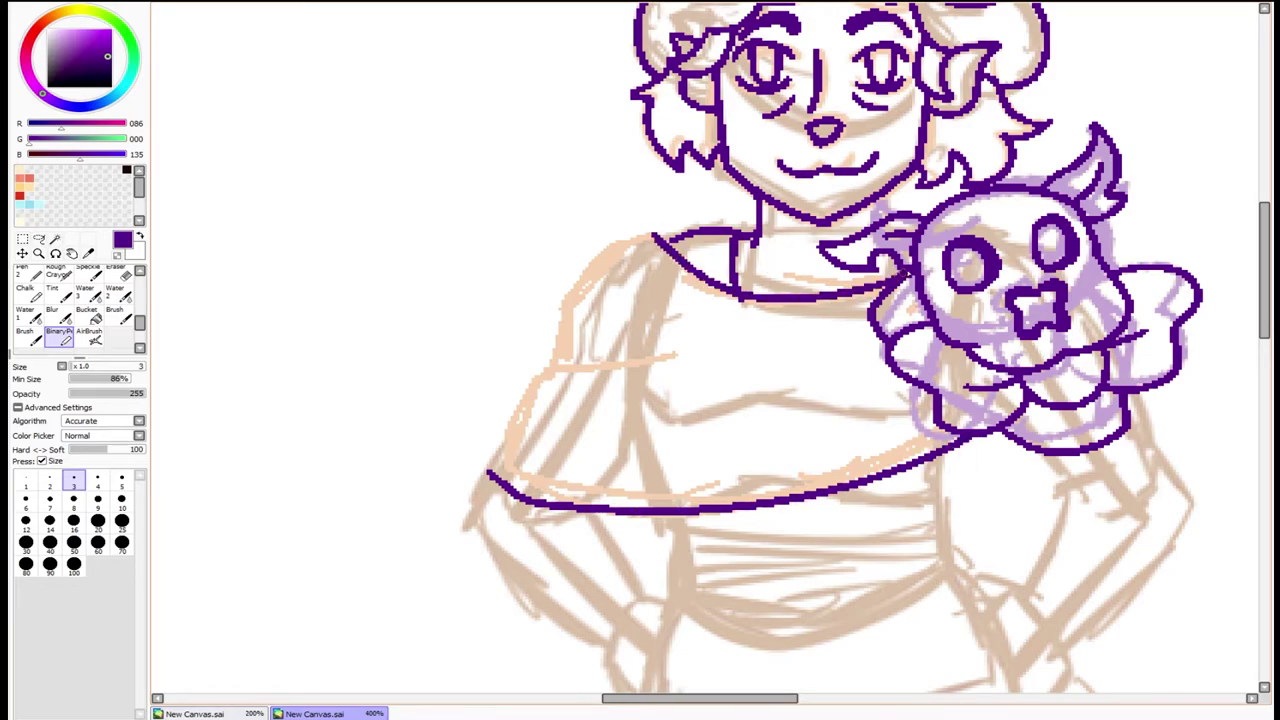
{"action": "mouse_move", "coordinate": [645, 236]}
{"action": "left_mouse_down"}
{"action": "mouse_move", "coordinate": [558, 320]}
{"action": "mouse_move", "coordinate": [556, 362]}
{"action": "left_mouse_up"}
{"action": "left_click_drag", "start_coordinate": [678, 352], "coordinate": [490, 480]}
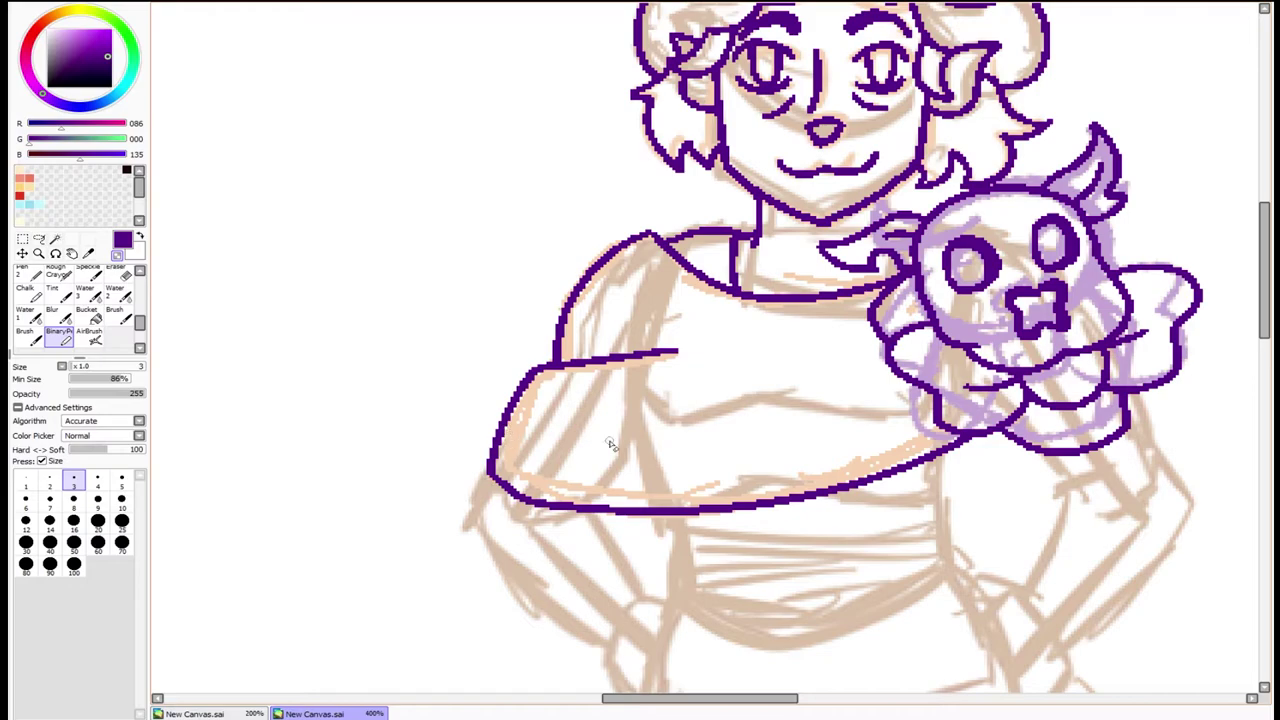
{"action": "scroll", "coordinate": [760, 243], "scroll_direction": "down", "scroll_amount": 2}
{"action": "scroll", "coordinate": [820, 220], "scroll_direction": "up", "scroll_amount": 2}
{"action": "scroll", "coordinate": [767, 224], "scroll_direction": "down", "scroll_amount": 2}
{"action": "scroll", "coordinate": [700, 320], "scroll_direction": "up", "scroll_amount": 2}
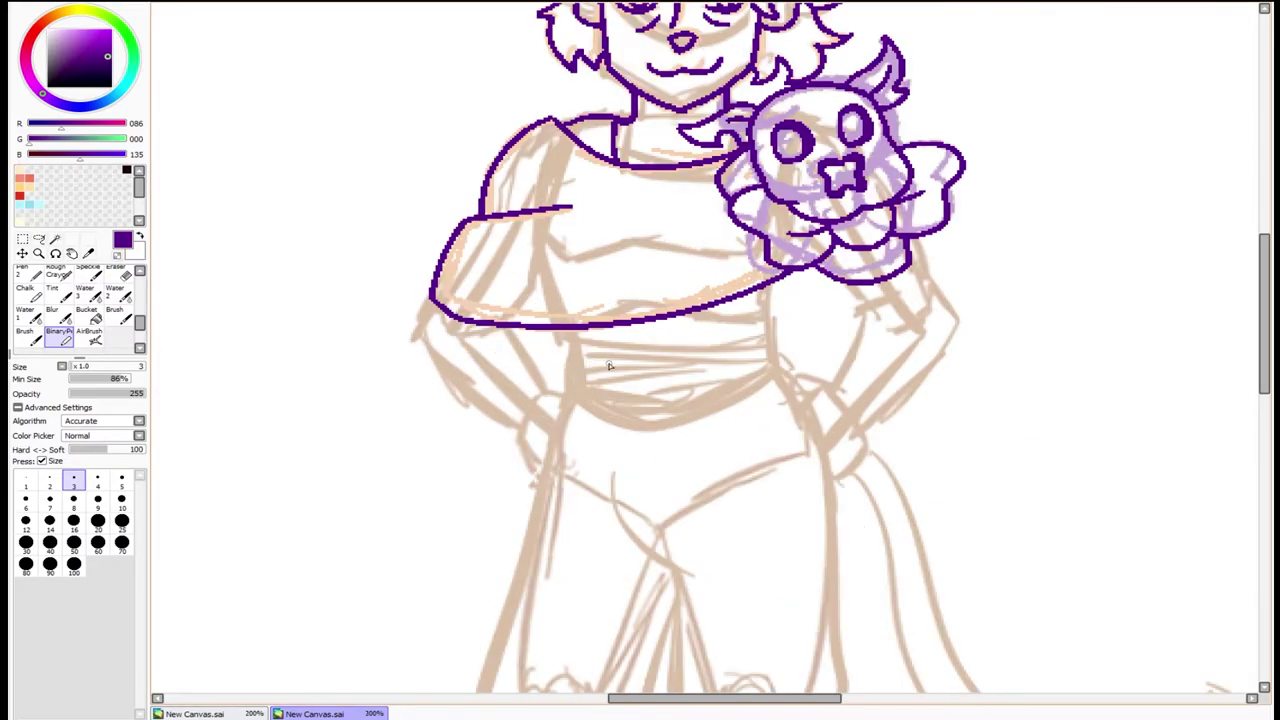
{"action": "mouse_move", "coordinate": [553, 335]}
{"action": "left_mouse_down"}
{"action": "mouse_move", "coordinate": [712, 302]}
{"action": "mouse_move", "coordinate": [820, 308]}
{"action": "mouse_move", "coordinate": [826, 382]}
{"action": "left_mouse_up"}
{"action": "mouse_move", "coordinate": [556, 332]}
{"action": "left_mouse_down"}
{"action": "mouse_move", "coordinate": [561, 418]}
{"action": "mouse_move", "coordinate": [725, 438]}
{"action": "mouse_move", "coordinate": [588, 435]}
{"action": "mouse_move", "coordinate": [826, 380]}
{"action": "left_mouse_up"}
{"action": "key", "text": "ctrl+z"}
- Select the sketch's hips, legs and feet, rotate and reposition them beneath the torso, and clear the selection
{"action": "scroll", "coordinate": [894, 234], "scroll_direction": "down", "scroll_amount": 3}
{"action": "scroll", "coordinate": [677, 345], "scroll_direction": "up", "scroll_amount": 2}
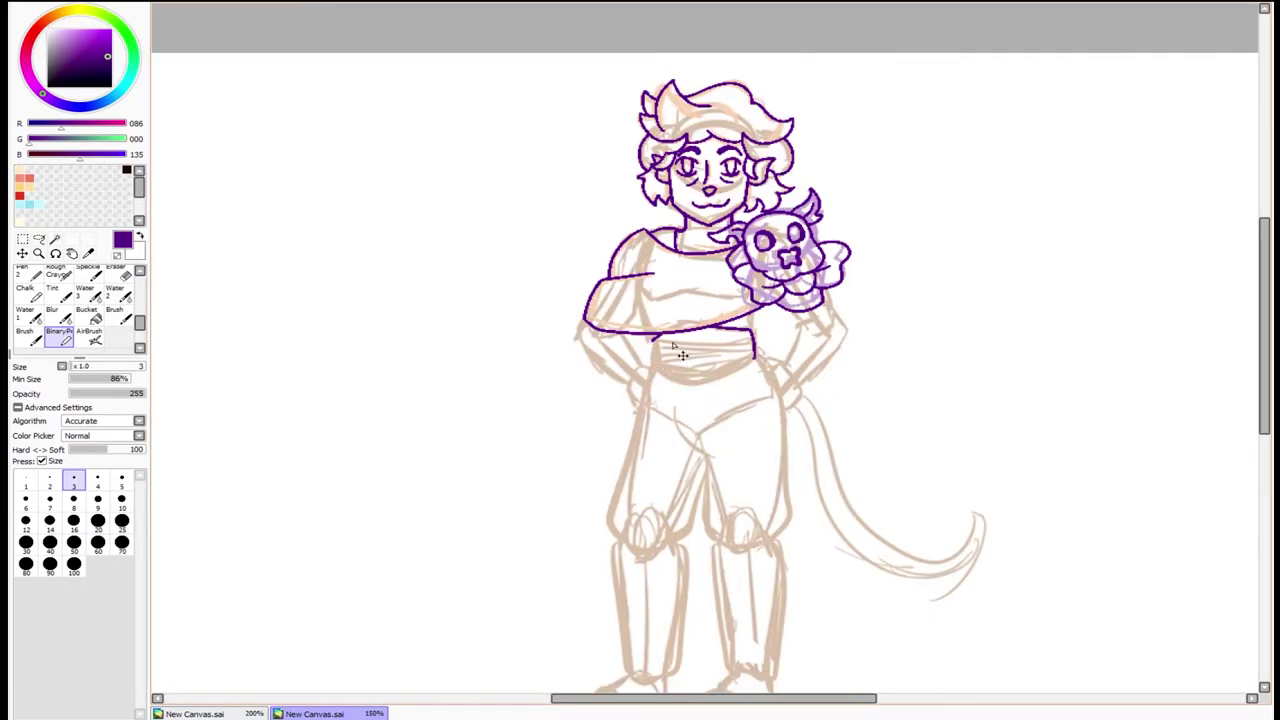
{"action": "scroll", "coordinate": [652, 340], "scroll_direction": "down", "scroll_amount": 1}
{"action": "key", "text": "l"}
{"action": "mouse_move", "coordinate": [738, 487]}
{"action": "left_mouse_down"}
{"action": "mouse_move", "coordinate": [498, 282]}
{"action": "mouse_move", "coordinate": [580, 282]}
{"action": "mouse_move", "coordinate": [737, 480]}
{"action": "left_mouse_up"}
{"action": "key", "text": "ctrl+t"}
{"action": "mouse_move", "coordinate": [704, 231]}
{"action": "left_mouse_down"}
{"action": "mouse_move", "coordinate": [718, 243]}
{"action": "mouse_move", "coordinate": [597, 323]}
{"action": "left_mouse_up"}
{"action": "scroll", "coordinate": [391, 351], "scroll_direction": "up", "scroll_amount": 1}
{"action": "key", "text": "Return"}
{"action": "mouse_move", "coordinate": [857, 510]}
{"action": "left_mouse_down"}
{"action": "mouse_move", "coordinate": [595, 278]}
{"action": "mouse_move", "coordinate": [823, 437]}
{"action": "mouse_move", "coordinate": [729, 374]}
{"action": "mouse_move", "coordinate": [787, 526]}
{"action": "left_mouse_up"}
{"action": "key", "text": "ctrl+t"}
{"action": "scroll", "coordinate": [766, 394], "scroll_direction": "down", "scroll_amount": 1}
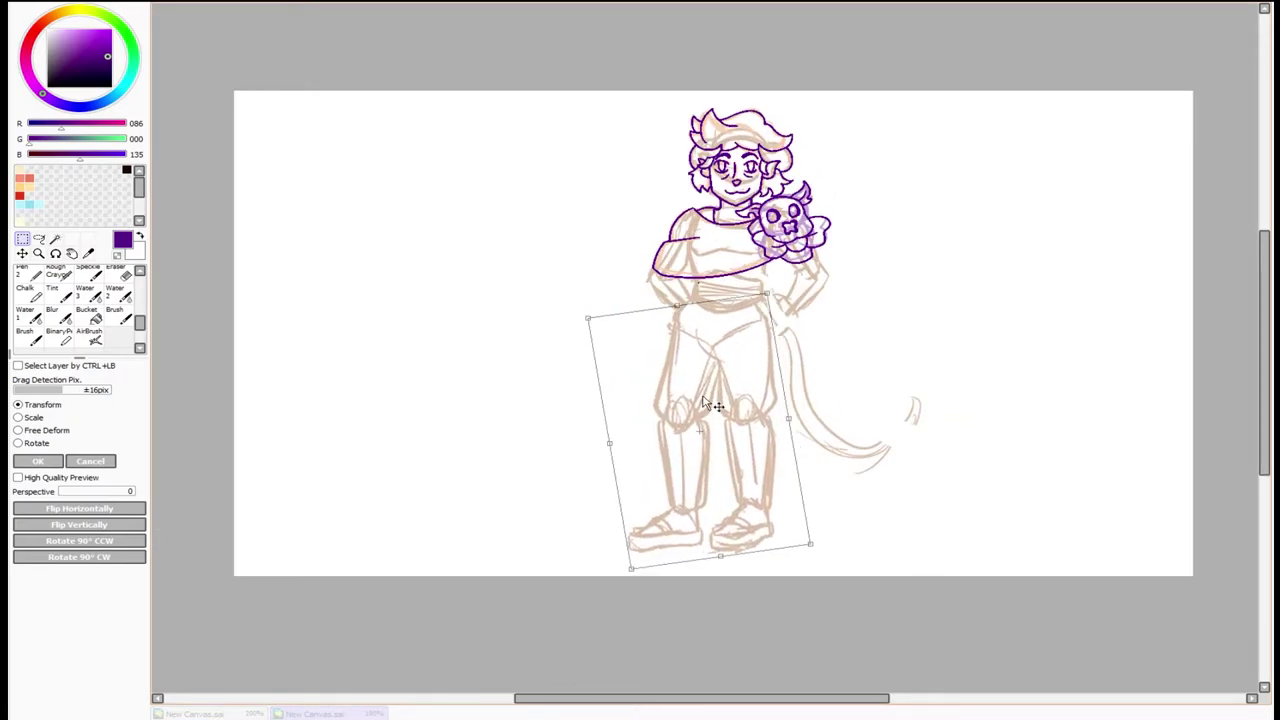
{"action": "key", "text": "Return"}
{"action": "scroll", "coordinate": [803, 273], "scroll_direction": "up", "scroll_amount": 3}
{"action": "key", "text": "ctrl+d"}
- Redraw both sides of the waist on the brown sketch with the size 7 Pen 2 to join torso and hips
{"action": "left_click", "coordinate": [58, 337]}
{"action": "left_click", "coordinate": [36, 276]}
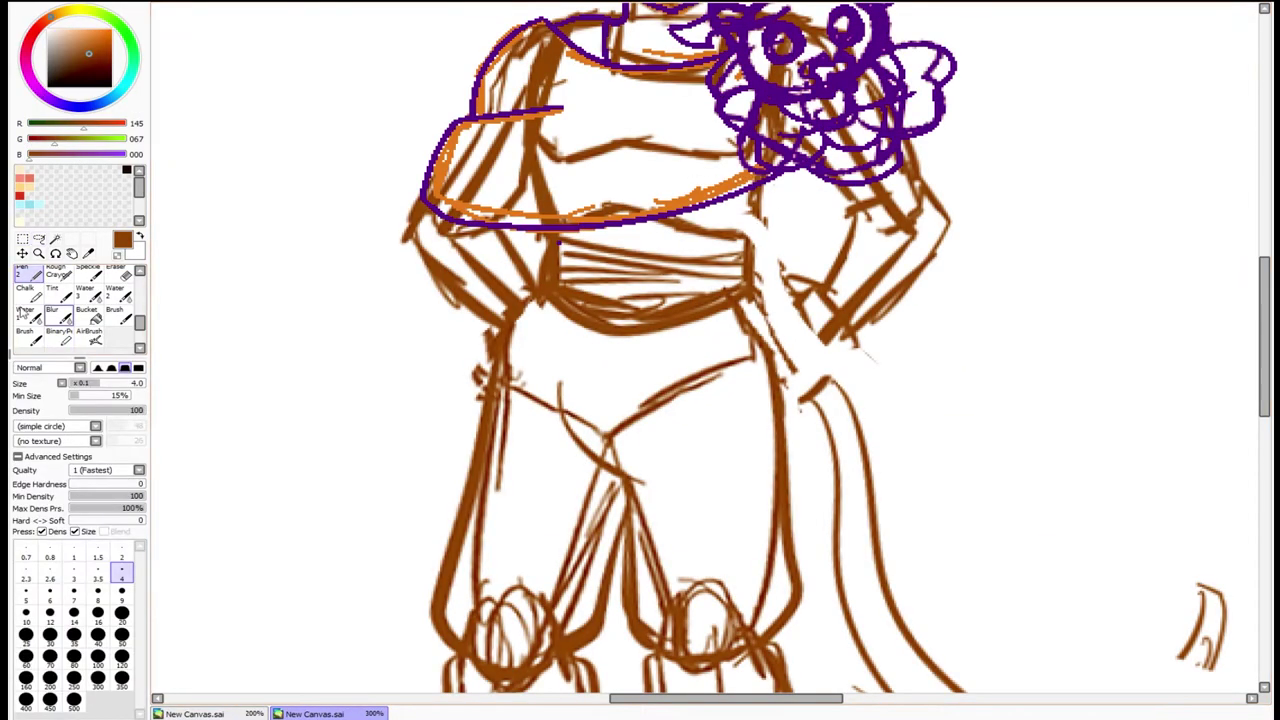
{"action": "left_click_drag", "start_coordinate": [738, 298], "coordinate": [752, 218]}
{"action": "left_click_drag", "start_coordinate": [740, 298], "coordinate": [770, 182]}
{"action": "key", "text": "ctrl+z"}
{"action": "left_click_drag", "start_coordinate": [545, 236], "coordinate": [550, 302]}
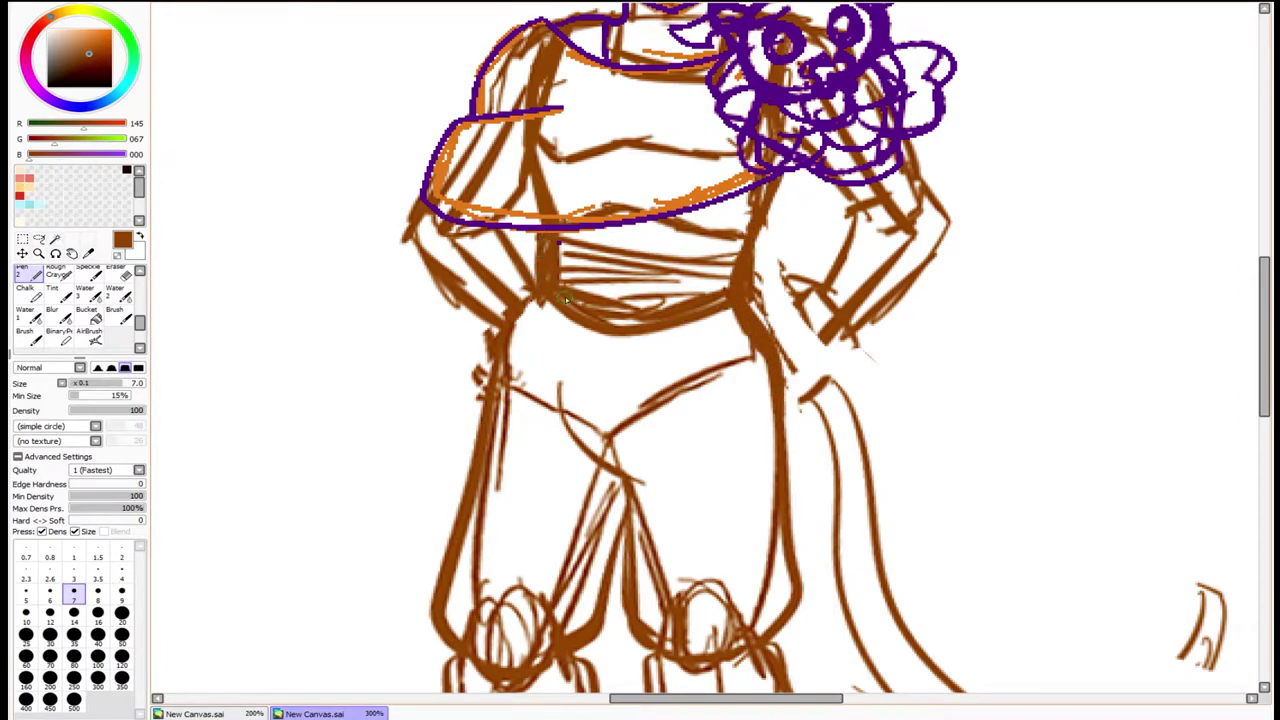
{"action": "scroll", "coordinate": [710, 350], "scroll_direction": "down", "scroll_amount": 3}
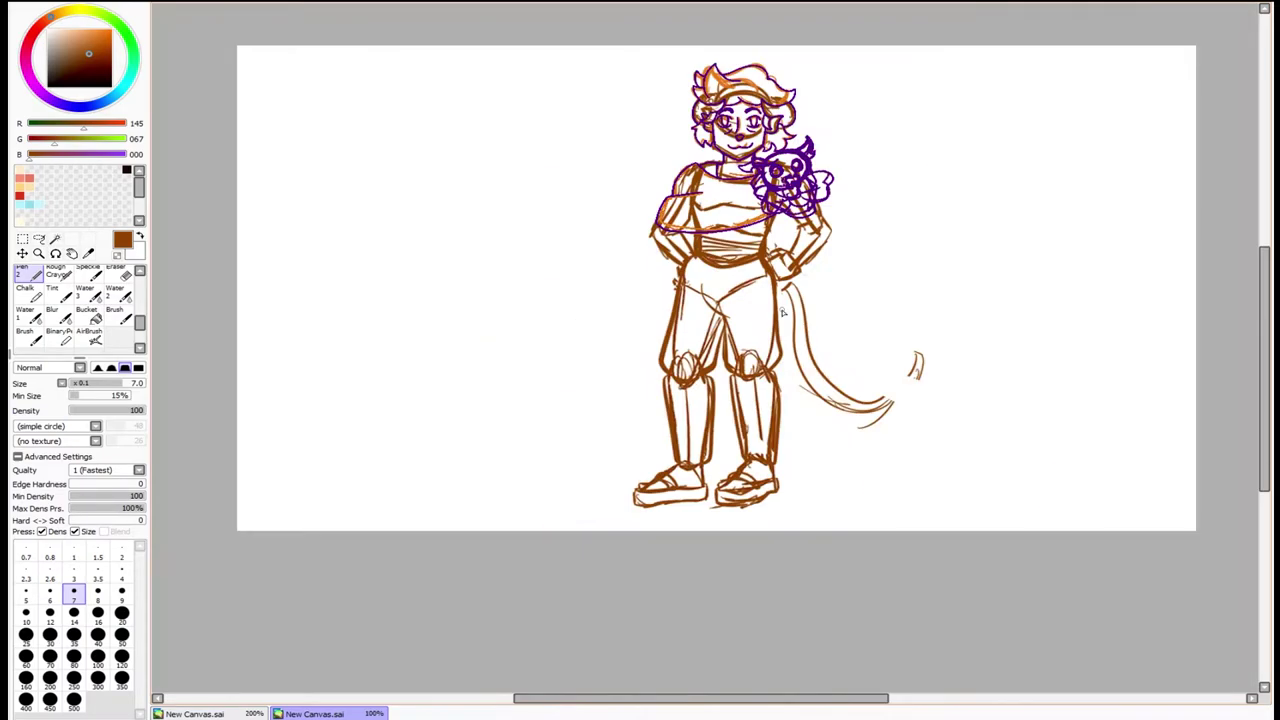
- Pick up the dark purple line color and ink the waist sash's upper edge, one side and curved lower edge
{"action": "scroll", "coordinate": [526, 420], "scroll_direction": "up", "scroll_amount": 3}
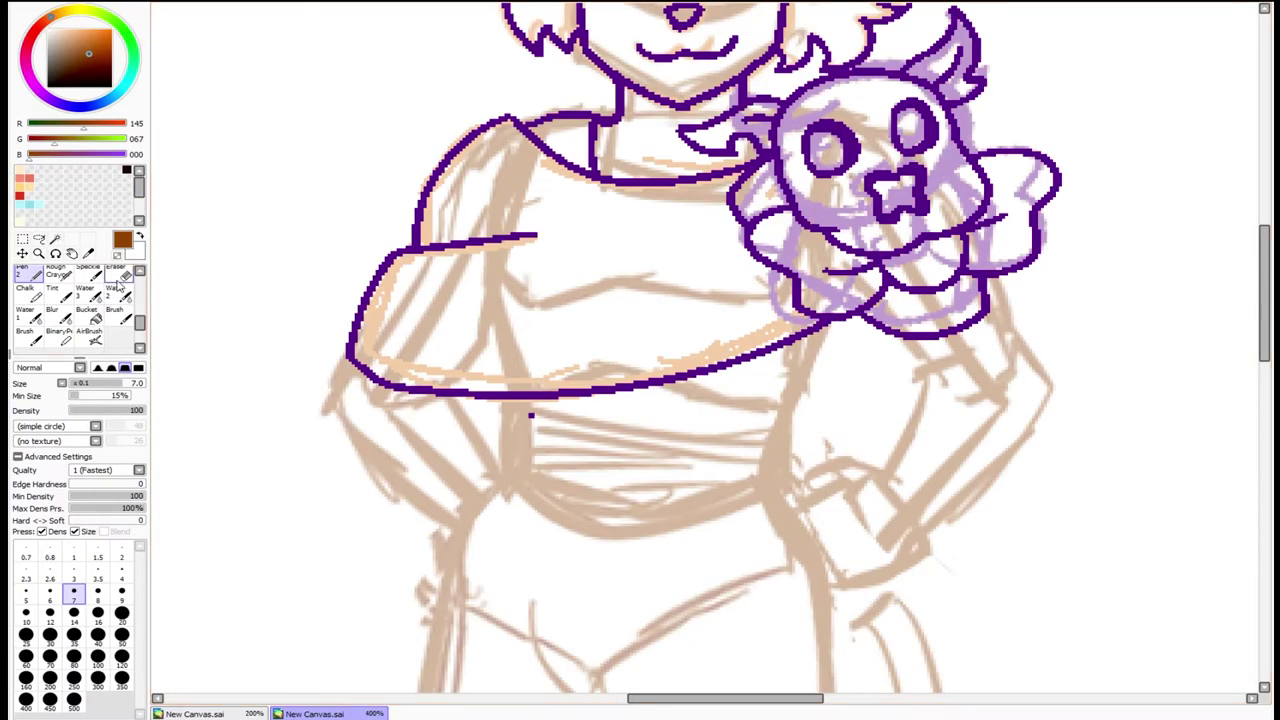
{"action": "left_click", "coordinate": [535, 415], "text": "alt"}
{"action": "key", "text": "b"}
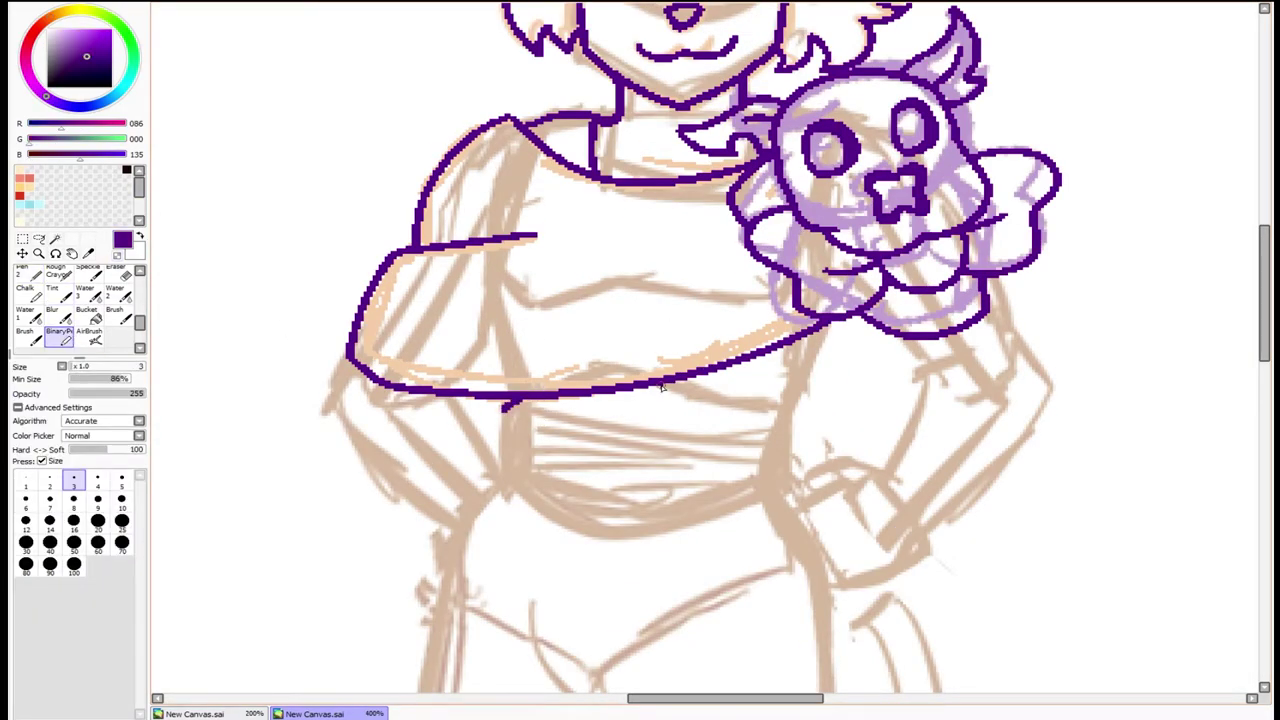
{"action": "mouse_move", "coordinate": [660, 378]}
{"action": "left_mouse_down"}
{"action": "mouse_move", "coordinate": [746, 397]}
{"action": "mouse_move", "coordinate": [778, 495]}
{"action": "left_mouse_up"}
{"action": "left_click_drag", "start_coordinate": [508, 488], "coordinate": [782, 488]}
{"action": "key", "text": "ctrl+z"}
{"action": "key", "text": "ctrl+z"}
{"action": "mouse_move", "coordinate": [509, 490]}
{"action": "left_mouse_down"}
{"action": "mouse_move", "coordinate": [694, 516]}
{"action": "mouse_move", "coordinate": [782, 490]}
{"action": "left_mouse_up"}
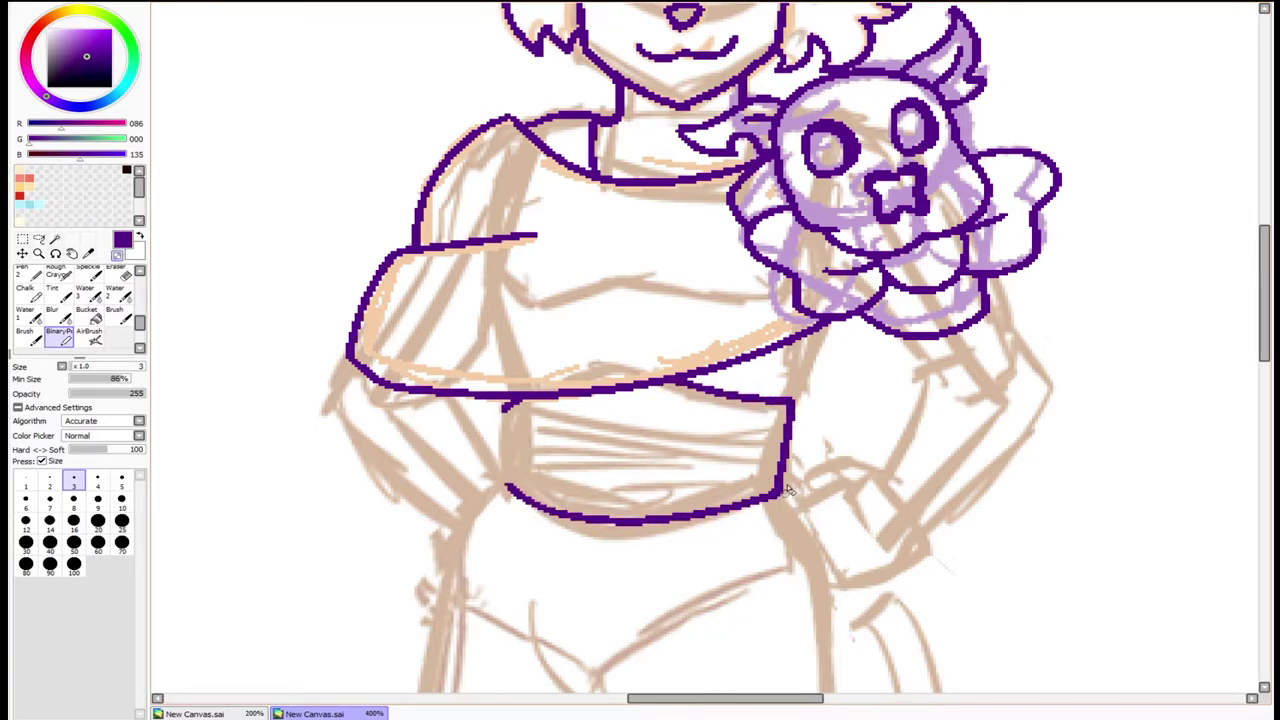
- Ink the sash's remaining side edge and the short torso line between the shawl and the sash
{"action": "left_click_drag", "start_coordinate": [508, 405], "coordinate": [507, 490]}
{"action": "left_click_drag", "start_coordinate": [826, 324], "coordinate": [802, 388]}
{"action": "key", "text": "ctrl+z"}
{"action": "left_click_drag", "start_coordinate": [827, 322], "coordinate": [795, 400]}
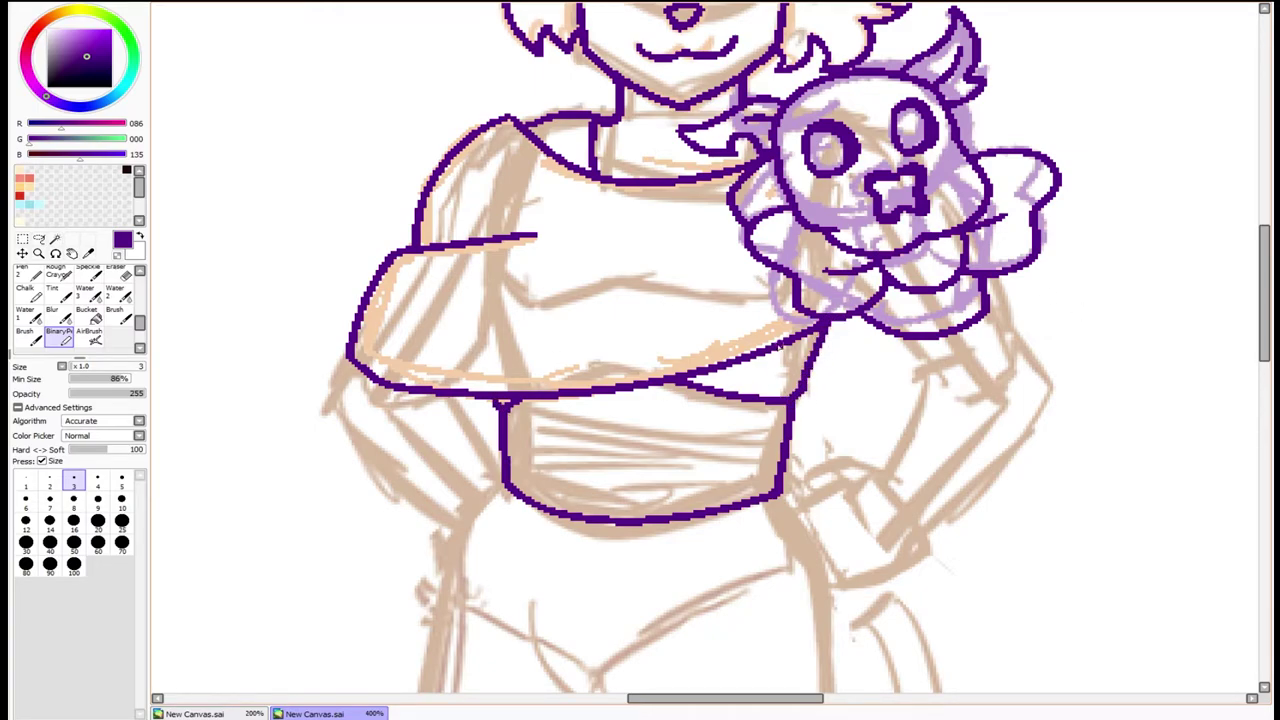
- Lasso and delete the shawl's old hem, and ink a smoother curved hem meeting the top of the sash
{"action": "key", "text": "l"}
{"action": "left_click_drag", "start_coordinate": [345, 357], "coordinate": [810, 322]}
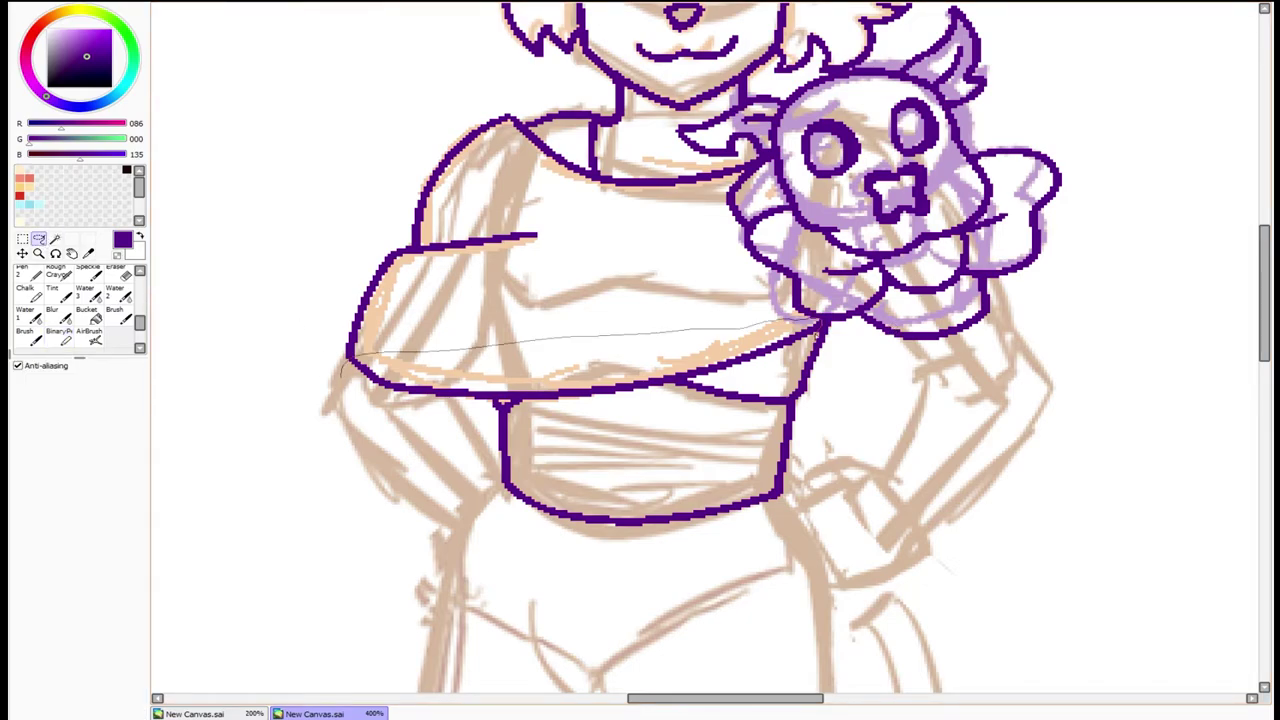
{"action": "left_click_drag", "start_coordinate": [520, 405], "coordinate": [470, 405]}
{"action": "key", "text": "Delete"}
{"action": "key", "text": "ctrl+d"}
{"action": "left_click", "coordinate": [60, 335]}
{"action": "mouse_move", "coordinate": [350, 350]}
{"action": "left_mouse_down"}
{"action": "mouse_move", "coordinate": [350, 368]}
{"action": "mouse_move", "coordinate": [862, 340]}
{"action": "mouse_move", "coordinate": [495, 402]}
{"action": "mouse_move", "coordinate": [835, 320]}
{"action": "left_mouse_up"}
{"action": "key", "text": "ctrl+z"}
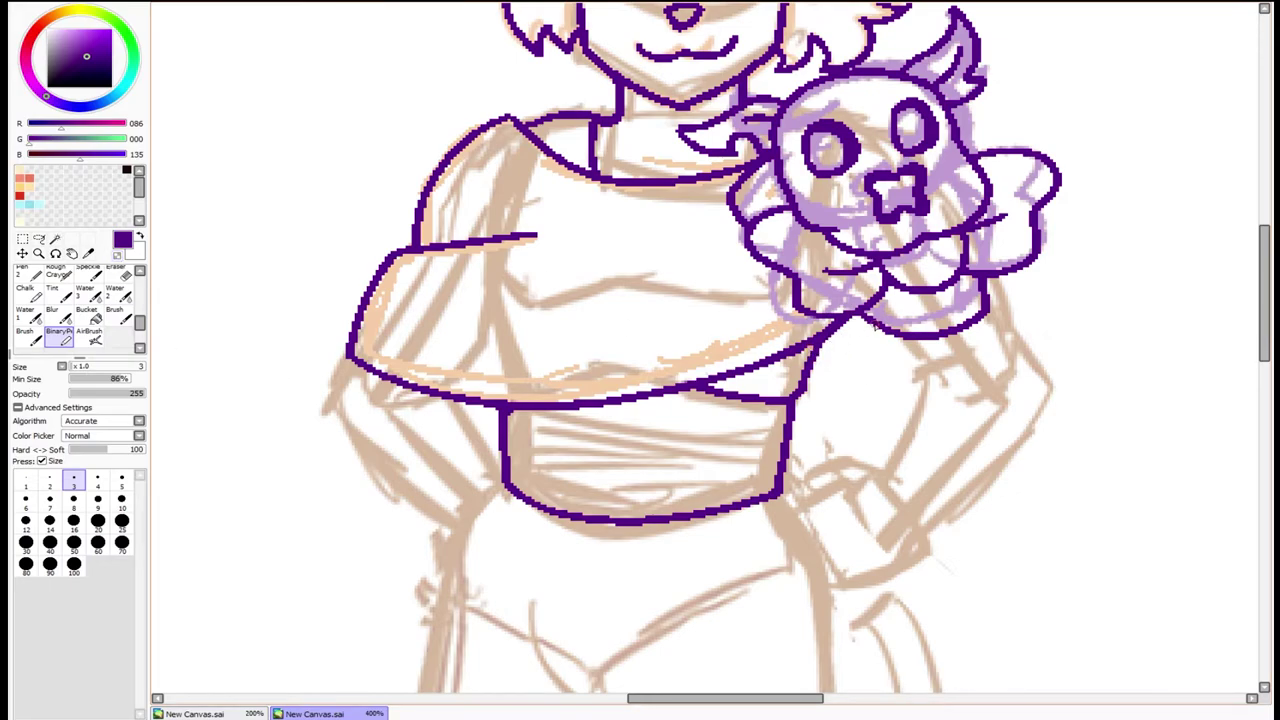
- Ink the bent arm below the shoulder creature and the fist resting on the hip
{"action": "left_click_drag", "start_coordinate": [926, 366], "coordinate": [878, 482]}
{"action": "mouse_move", "coordinate": [1004, 288]}
{"action": "left_mouse_down"}
{"action": "mouse_move", "coordinate": [1048, 400]}
{"action": "mouse_move", "coordinate": [910, 538]}
{"action": "left_mouse_up"}
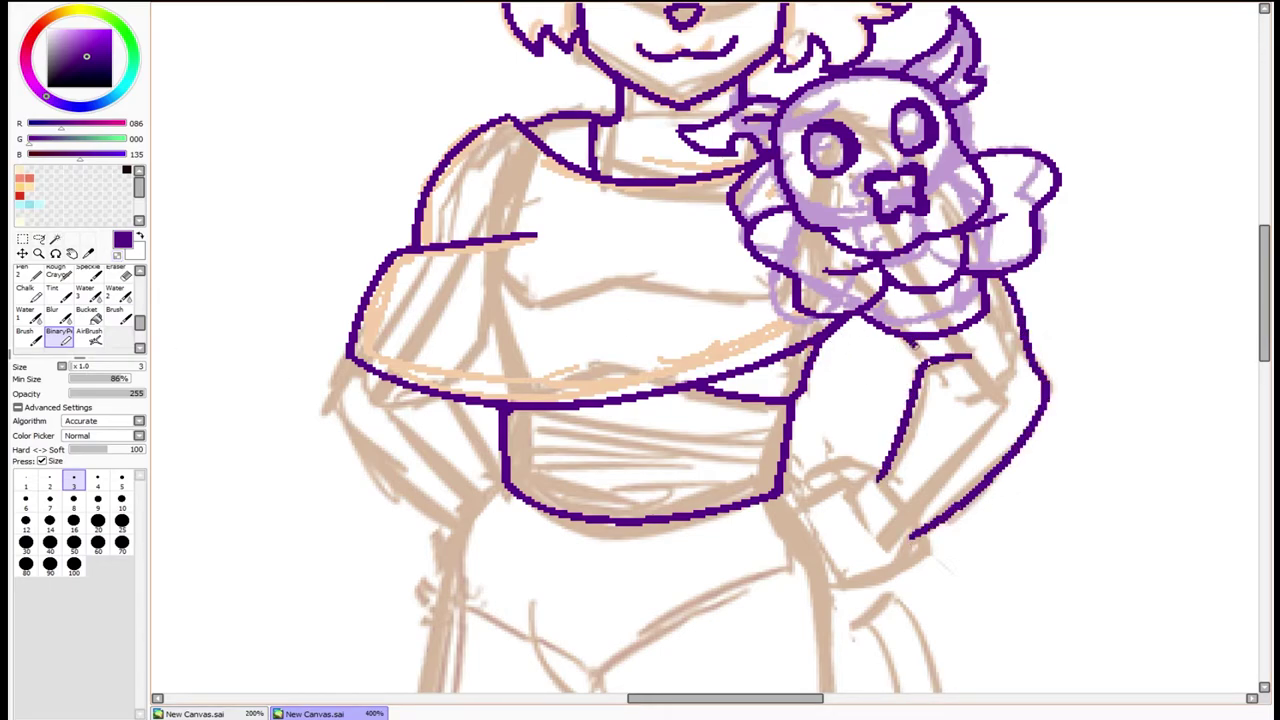
{"action": "mouse_move", "coordinate": [815, 474]}
{"action": "left_mouse_down"}
{"action": "mouse_move", "coordinate": [822, 540]}
{"action": "mouse_move", "coordinate": [905, 580]}
{"action": "left_mouse_up"}
{"action": "scroll", "coordinate": [1014, 523], "scroll_direction": "down", "scroll_amount": 4}
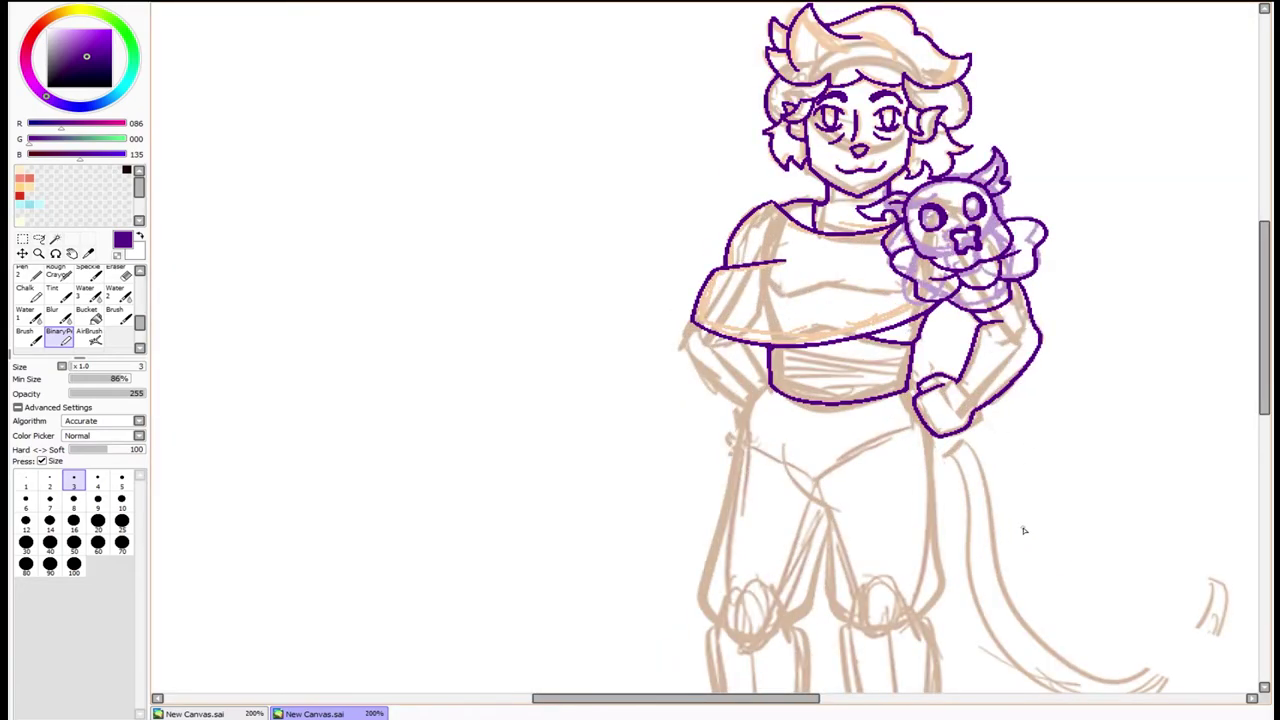
- Ink the opposite bent arm behind the waist and the outer contour of the trouser leg beneath it
{"action": "scroll", "coordinate": [577, 250], "scroll_direction": "up", "scroll_amount": 2}
{"action": "mouse_move", "coordinate": [565, 232]}
{"action": "left_mouse_down"}
{"action": "mouse_move", "coordinate": [606, 328]}
{"action": "mouse_move", "coordinate": [646, 369]}
{"action": "left_mouse_up"}
{"action": "key", "text": "ctrl+z"}
{"action": "mouse_move", "coordinate": [638, 254]}
{"action": "left_mouse_down"}
{"action": "mouse_move", "coordinate": [683, 325]}
{"action": "mouse_move", "coordinate": [640, 404]}
{"action": "mouse_move", "coordinate": [612, 686]}
{"action": "left_mouse_up"}
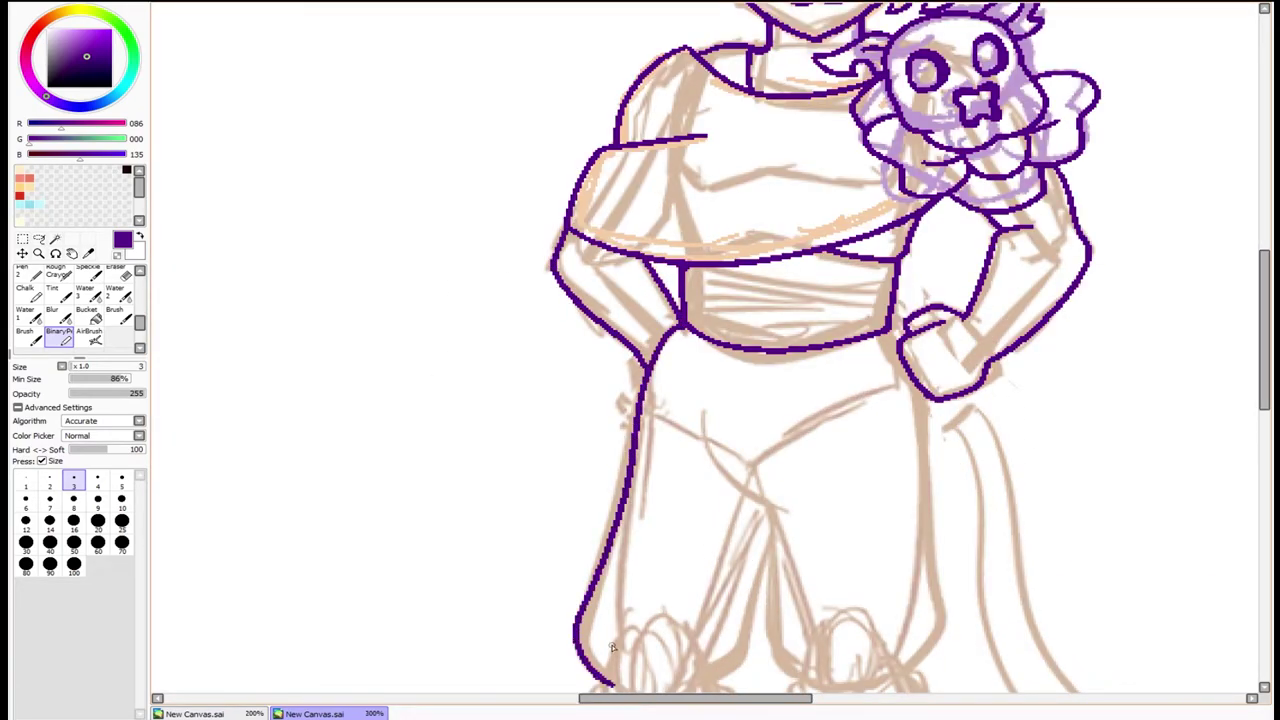
- Ink the remaining trouser contours, including the crotch fold, inner legs and rounded cuffs at the knees
{"action": "scroll", "coordinate": [796, 369], "scroll_direction": "down", "scroll_amount": 3}
{"action": "mouse_move", "coordinate": [768, 220]}
{"action": "left_mouse_down"}
{"action": "mouse_move", "coordinate": [781, 420]}
{"action": "mouse_move", "coordinate": [742, 506]}
{"action": "left_mouse_up"}
{"action": "mouse_move", "coordinate": [540, 252]}
{"action": "left_mouse_down"}
{"action": "mouse_move", "coordinate": [604, 470]}
{"action": "mouse_move", "coordinate": [740, 508]}
{"action": "left_mouse_up"}
{"action": "mouse_move", "coordinate": [447, 508]}
{"action": "left_mouse_down"}
{"action": "mouse_move", "coordinate": [570, 490]}
{"action": "mouse_move", "coordinate": [604, 376]}
{"action": "mouse_move", "coordinate": [576, 494]}
{"action": "mouse_move", "coordinate": [604, 378]}
{"action": "left_mouse_up"}
{"action": "key", "text": "ctrl+z"}
{"action": "scroll", "coordinate": [1214, 398], "scroll_direction": "down", "scroll_amount": 3}
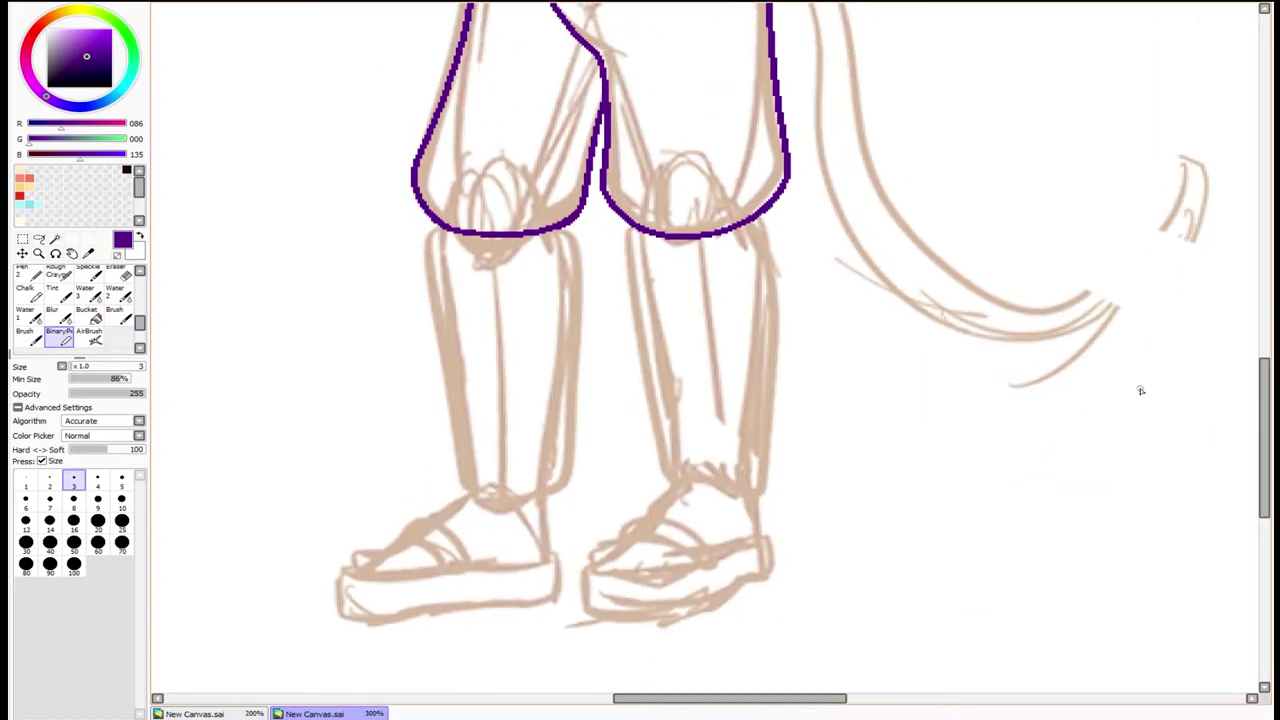
- Ink the outlines of both lower-leg coverings from the trouser cuffs down to the ankles
{"action": "mouse_move", "coordinate": [636, 226]}
{"action": "left_mouse_down"}
{"action": "mouse_move", "coordinate": [676, 490]}
{"action": "mouse_move", "coordinate": [762, 506]}
{"action": "left_mouse_up"}
{"action": "left_click_drag", "start_coordinate": [766, 212], "coordinate": [760, 482]}
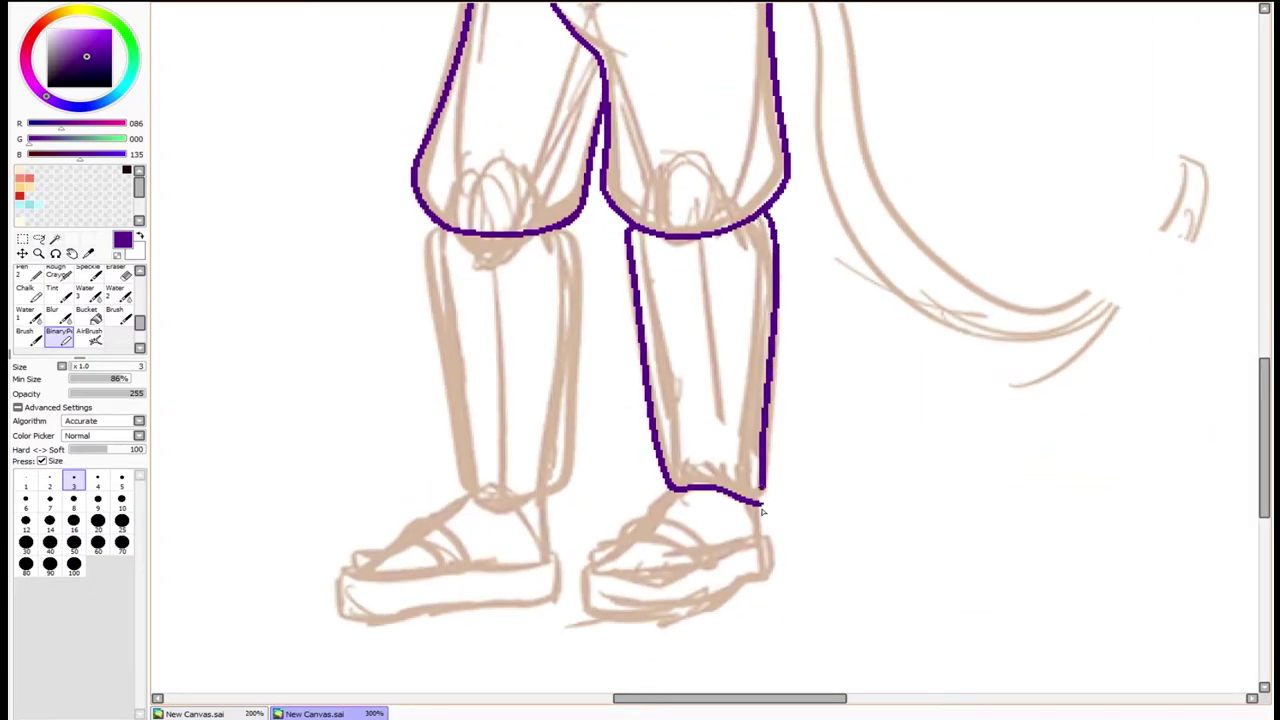
{"action": "mouse_move", "coordinate": [427, 233]}
{"action": "left_mouse_down"}
{"action": "mouse_move", "coordinate": [536, 518]}
{"action": "mouse_move", "coordinate": [548, 520]}
{"action": "left_mouse_up"}
{"action": "mouse_move", "coordinate": [570, 220]}
{"action": "left_mouse_down"}
{"action": "mouse_move", "coordinate": [578, 368]}
{"action": "mouse_move", "coordinate": [546, 516]}
{"action": "left_mouse_up"}
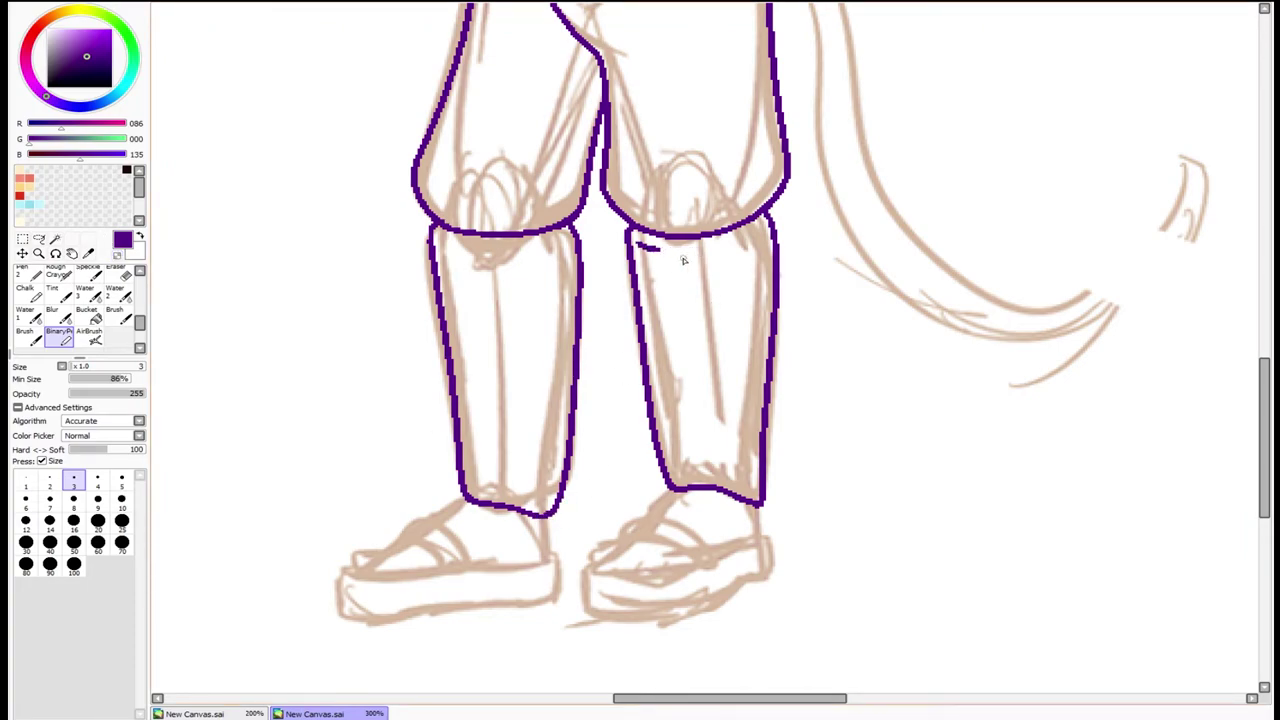
- Ink dashed drawstrings and a bow below the knees, and place a copy of the bow on the other shin
{"action": "left_click_drag", "start_coordinate": [653, 289], "coordinate": [683, 257]}
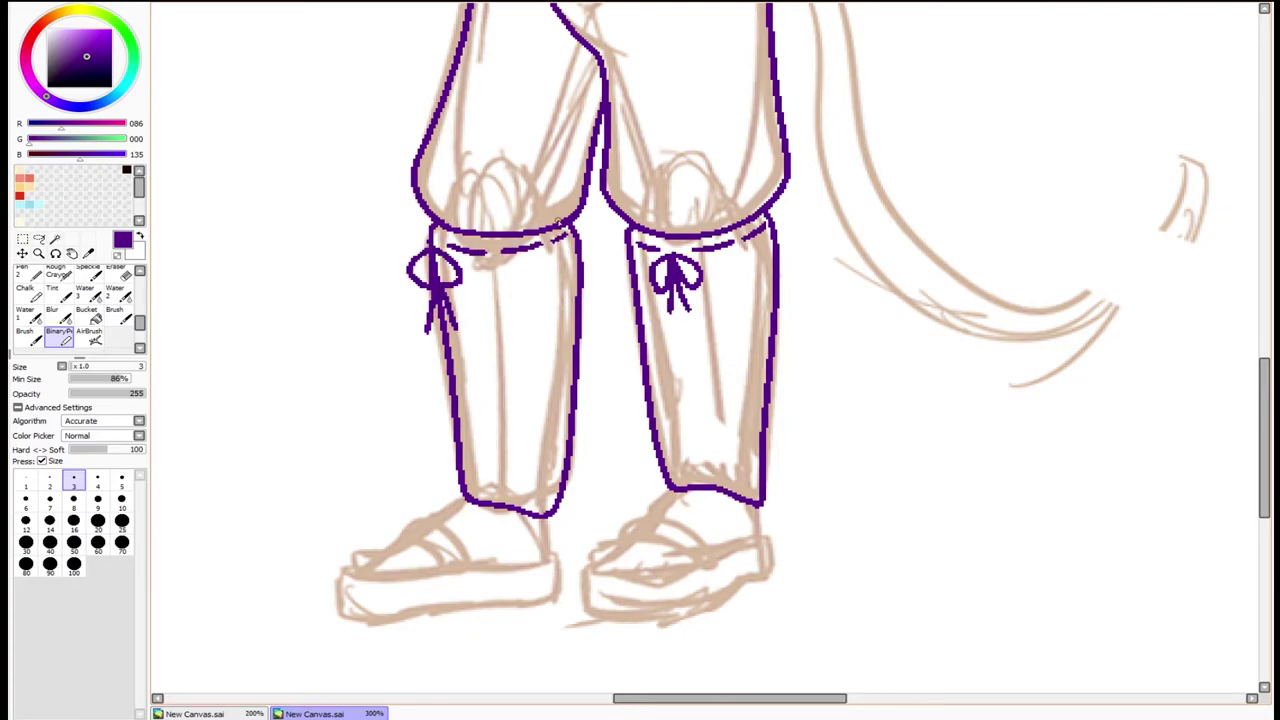
{"action": "key", "text": "ctrl+z"}
{"action": "key", "text": "a"}
{"action": "key", "text": "ctrl+c"}
{"action": "key", "text": "ctrl+v"}
{"action": "key", "text": "ctrl+t"}
{"action": "mouse_move", "coordinate": [680, 300]}
{"action": "left_mouse_down"}
{"action": "mouse_move", "coordinate": [398, 288]}
{"action": "mouse_move", "coordinate": [452, 275]}
{"action": "left_mouse_up"}
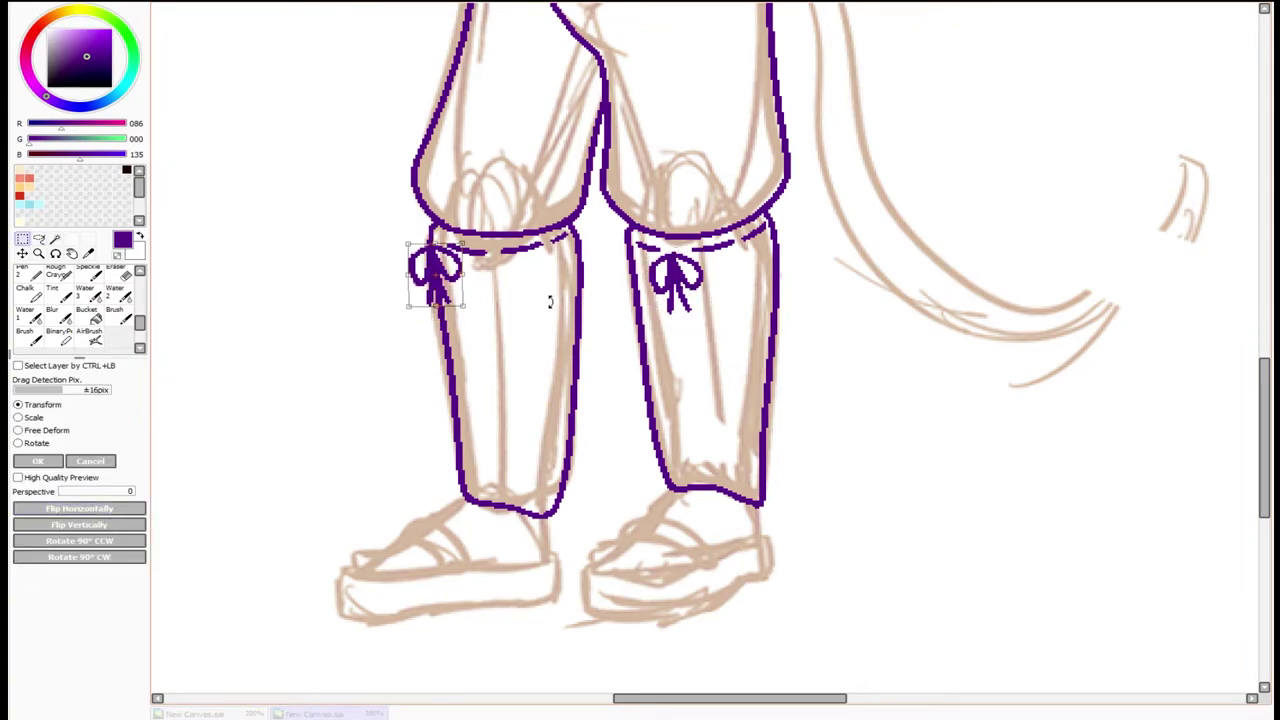
{"action": "key", "text": "Return"}
- Ink both feet with their strapped, thick-soled sandals
{"action": "scroll", "coordinate": [440, 380], "scroll_direction": "down", "scroll_amount": 2}
{"action": "key", "text": "n"}
{"action": "left_click_drag", "start_coordinate": [531, 462], "coordinate": [537, 518]}
{"action": "mouse_move", "coordinate": [640, 462]}
{"action": "left_mouse_down"}
{"action": "mouse_move", "coordinate": [560, 512]}
{"action": "mouse_move", "coordinate": [446, 520]}
{"action": "mouse_move", "coordinate": [534, 518]}
{"action": "left_mouse_up"}
{"action": "key", "text": "ctrl+z"}
{"action": "key", "text": "ctrl+z"}
{"action": "mouse_move", "coordinate": [446, 515]}
{"action": "left_mouse_down"}
{"action": "mouse_move", "coordinate": [536, 566]}
{"action": "mouse_move", "coordinate": [653, 496]}
{"action": "mouse_move", "coordinate": [812, 502]}
{"action": "mouse_move", "coordinate": [706, 484]}
{"action": "mouse_move", "coordinate": [790, 522]}
{"action": "left_mouse_up"}
{"action": "mouse_move", "coordinate": [676, 510]}
{"action": "left_mouse_down"}
{"action": "mouse_move", "coordinate": [728, 570]}
{"action": "mouse_move", "coordinate": [862, 480]}
{"action": "left_mouse_up"}
- Ink the overlapping wrap folds across the waist sash
{"action": "key", "text": "minus"}
{"action": "key", "text": "minus"}
{"action": "key", "text": "plus"}
{"action": "key", "text": "plus"}
{"action": "key", "text": "plus"}
{"action": "key", "text": "plus"}
{"action": "left_click_drag", "start_coordinate": [548, 250], "coordinate": [1066, 285]}
{"action": "mouse_move", "coordinate": [530, 290]}
{"action": "left_mouse_down"}
{"action": "mouse_move", "coordinate": [1020, 342]}
{"action": "mouse_move", "coordinate": [1078, 318]}
{"action": "mouse_move", "coordinate": [584, 302]}
{"action": "left_mouse_up"}
{"action": "left_click_drag", "start_coordinate": [528, 360], "coordinate": [716, 338]}
{"action": "key", "text": "ctrl+z"}
{"action": "left_click_drag", "start_coordinate": [674, 268], "coordinate": [1030, 228]}
- Ink the long curved tail sweeping from behind the hip to its upturned tip
{"action": "key", "text": "minus"}
{"action": "key", "text": "minus"}
{"action": "key", "text": "minus"}
{"action": "mouse_move", "coordinate": [530, 178]}
{"action": "left_mouse_down"}
{"action": "mouse_move", "coordinate": [795, 362]}
{"action": "mouse_move", "coordinate": [540, 370]}
{"action": "mouse_move", "coordinate": [572, 232]}
{"action": "mouse_move", "coordinate": [745, 413]}
{"action": "left_mouse_up"}
{"action": "key", "text": "ctrl+z"}
{"action": "mouse_move", "coordinate": [480, 155]}
{"action": "left_mouse_down"}
{"action": "mouse_move", "coordinate": [548, 318]}
{"action": "mouse_move", "coordinate": [755, 440]}
{"action": "mouse_move", "coordinate": [745, 372]}
{"action": "left_mouse_up"}
- Ink a band tied around the tail near its tip, with two round bells hanging on cords
{"action": "key", "text": "plus"}
{"action": "key", "text": "plus"}
{"action": "key", "text": "plus"}
{"action": "key", "text": "ctrl+z"}
{"action": "mouse_move", "coordinate": [606, 543]}
{"action": "left_mouse_down"}
{"action": "mouse_move", "coordinate": [668, 600]}
{"action": "mouse_move", "coordinate": [640, 625]}
{"action": "left_mouse_up"}
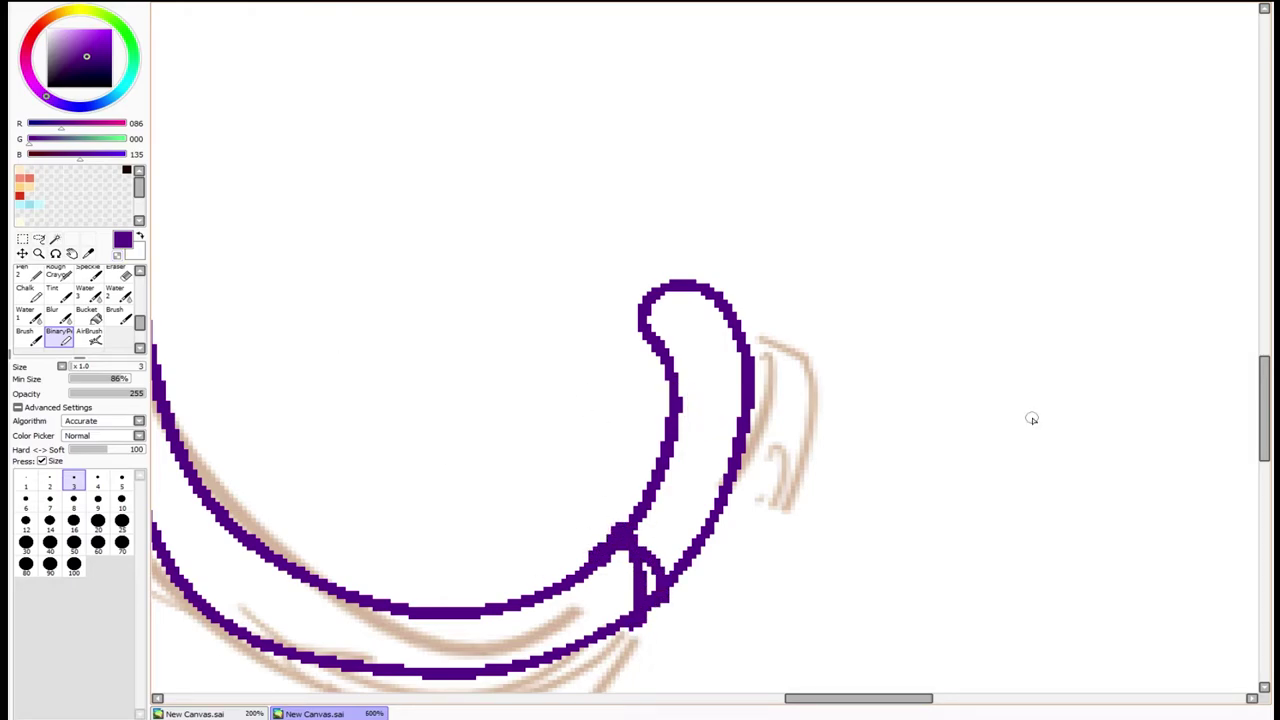
{"action": "scroll", "coordinate": [877, 431], "scroll_direction": "down", "scroll_amount": 4}
{"action": "left_click_drag", "start_coordinate": [657, 445], "coordinate": [745, 560]}
{"action": "left_click_drag", "start_coordinate": [655, 475], "coordinate": [640, 558]}
{"action": "left_click_drag", "start_coordinate": [745, 556], "coordinate": [765, 590]}
{"action": "left_click_drag", "start_coordinate": [631, 597], "coordinate": [632, 582]}
- Ink a round earring beneath the ear beside the cheek
{"action": "scroll", "coordinate": [632, 582], "scroll_direction": "down", "scroll_amount": 1}
{"action": "scroll", "coordinate": [700, 487], "scroll_direction": "up", "scroll_amount": 3}
{"action": "key", "text": "bracketleft"}
{"action": "scroll", "coordinate": [697, 487], "scroll_direction": "down", "scroll_amount": 4}
{"action": "scroll", "coordinate": [349, 162], "scroll_direction": "up", "scroll_amount": 5}
{"action": "key", "text": "bracketright"}
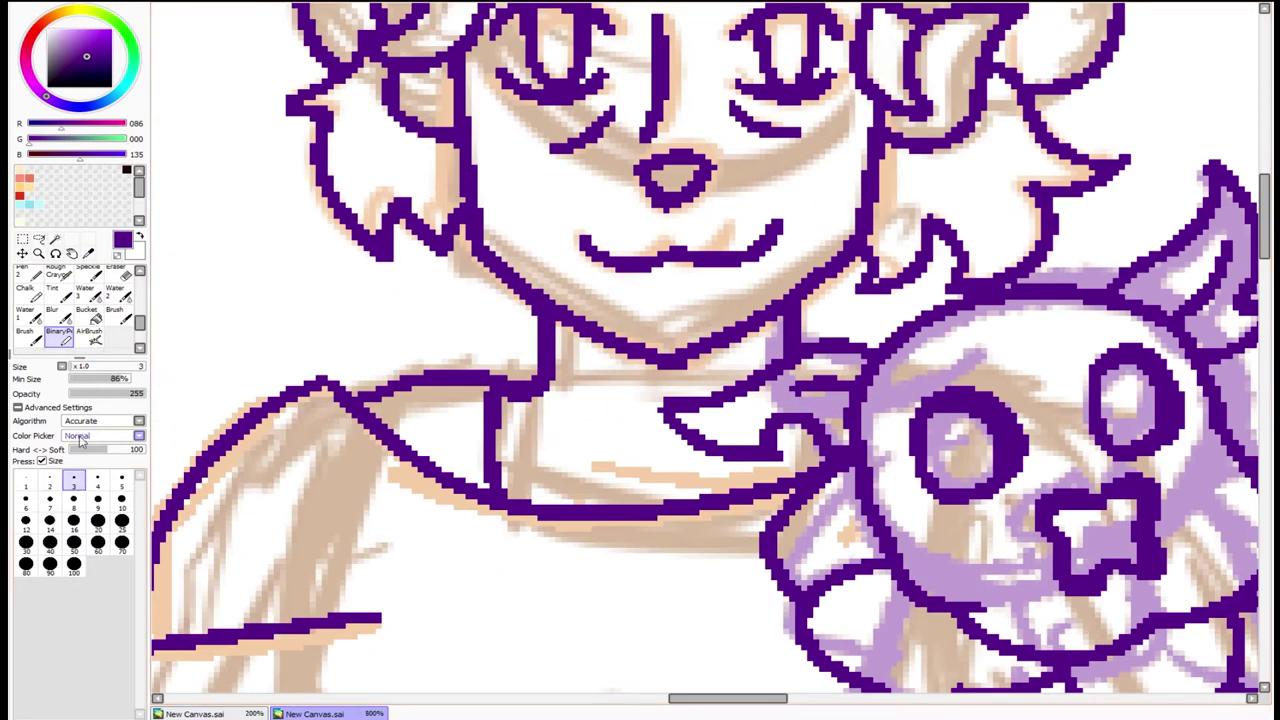
{"action": "left_click_drag", "start_coordinate": [418, 138], "coordinate": [420, 145]}
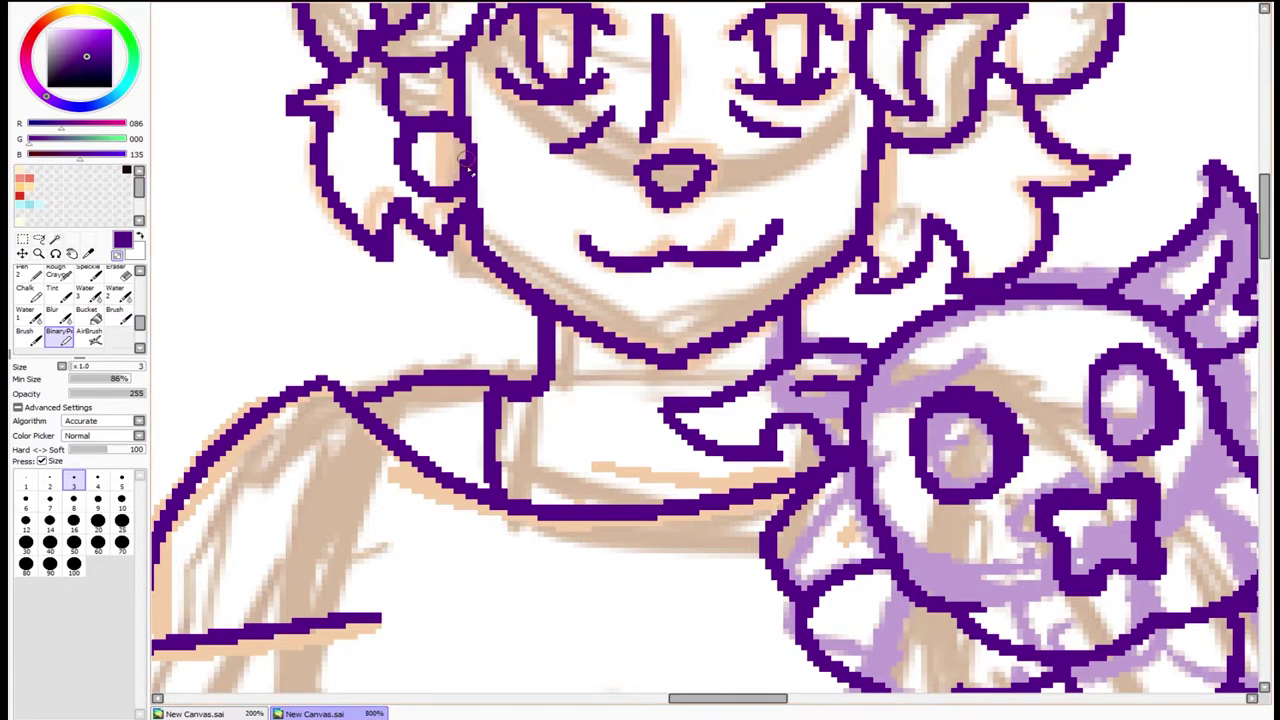
{"action": "mouse_move", "coordinate": [468, 184]}
{"action": "left_mouse_down"}
{"action": "mouse_move", "coordinate": [441, 159]}
{"action": "mouse_move", "coordinate": [458, 176]}
{"action": "left_mouse_up"}
- Hide the sketch and erase the tail lines crossing the fist on the hip
{"action": "scroll", "coordinate": [966, 540], "scroll_direction": "down", "scroll_amount": 8}
{"action": "scroll", "coordinate": [700, 330], "scroll_direction": "up", "scroll_amount": 5}
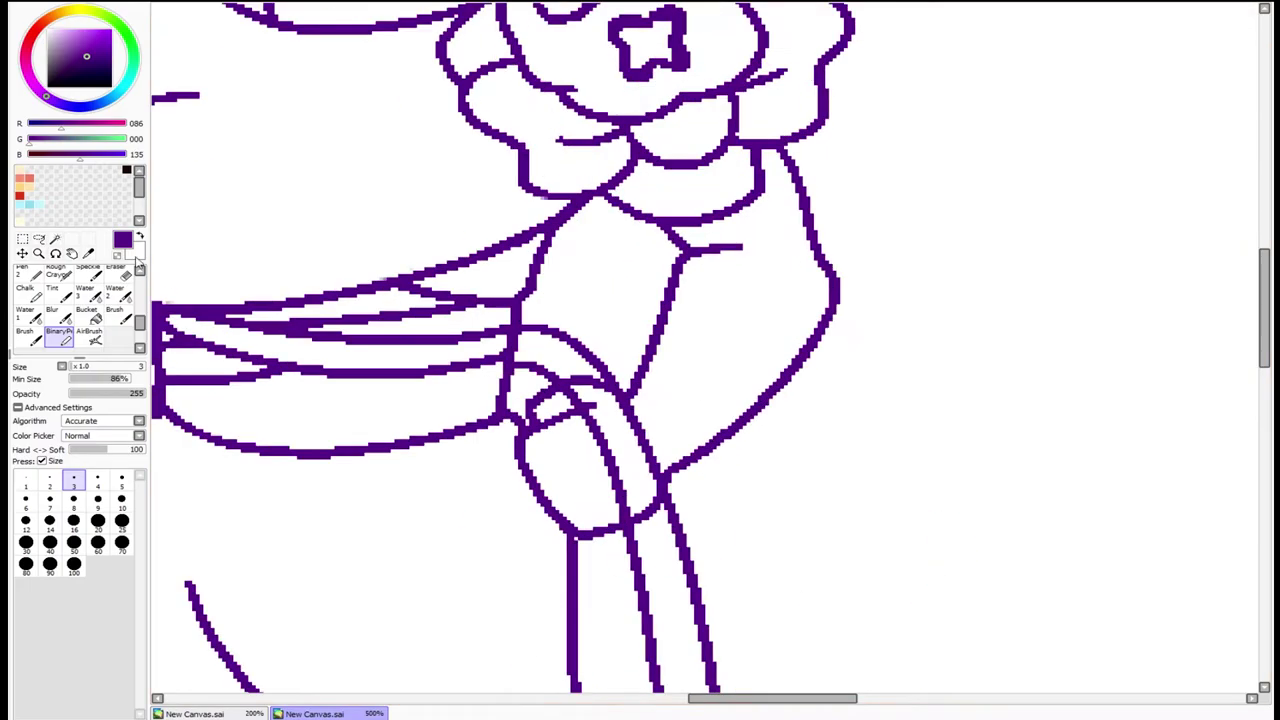
{"action": "key", "text": "w"}
{"action": "left_click", "coordinate": [750, 310]}
{"action": "key", "text": "ctrl+d"}
{"action": "scroll", "coordinate": [775, 357], "scroll_direction": "down", "scroll_amount": 3}
{"action": "scroll", "coordinate": [775, 357], "scroll_direction": "up", "scroll_amount": 3}
{"action": "key", "text": "n"}
{"action": "scroll", "coordinate": [775, 357], "scroll_direction": "down", "scroll_amount": 6}
{"action": "scroll", "coordinate": [665, 473], "scroll_direction": "down", "scroll_amount": 1}
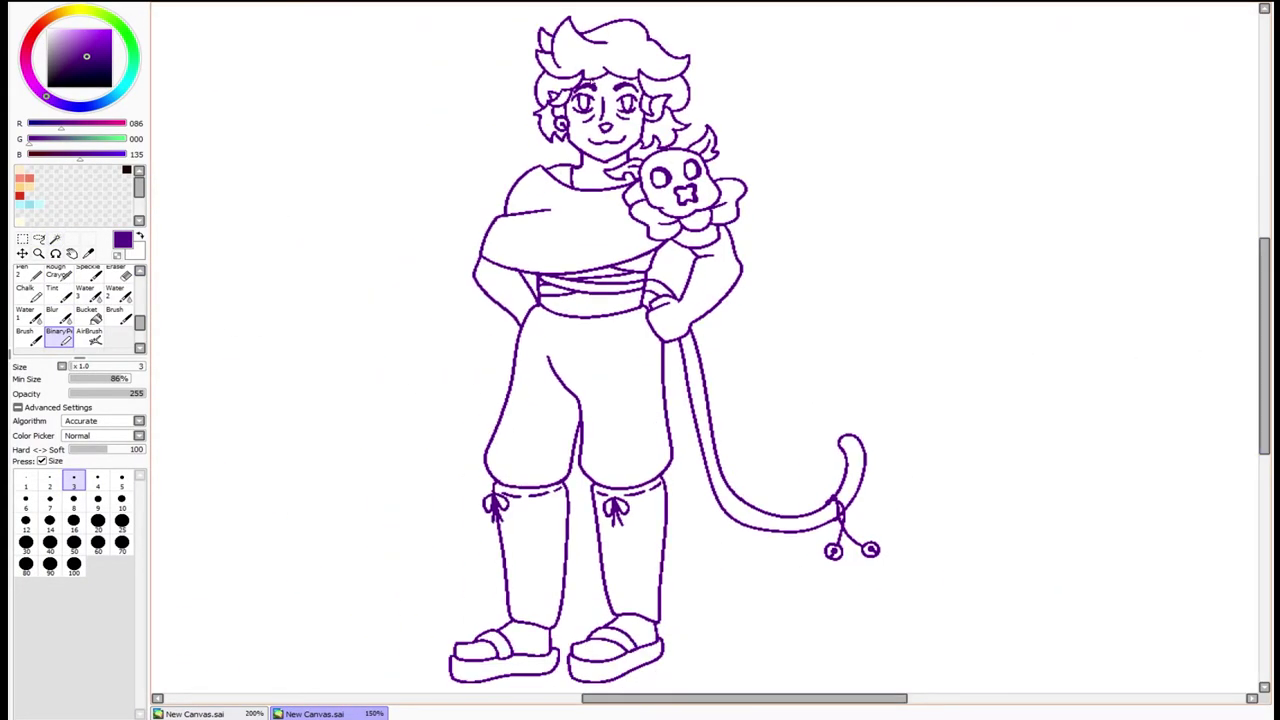
- Test the face area with a Magic Wand selection and touch up its line art with the pen
{"action": "left_click", "coordinate": [55, 240]}
{"action": "left_click", "coordinate": [605, 112]}
{"action": "scroll", "coordinate": [605, 112], "scroll_direction": "up", "scroll_amount": 2}
{"action": "key", "text": "ctrl+d"}
{"action": "scroll", "coordinate": [605, 150], "scroll_direction": "up", "scroll_amount": 2}
{"action": "key", "text": "n"}
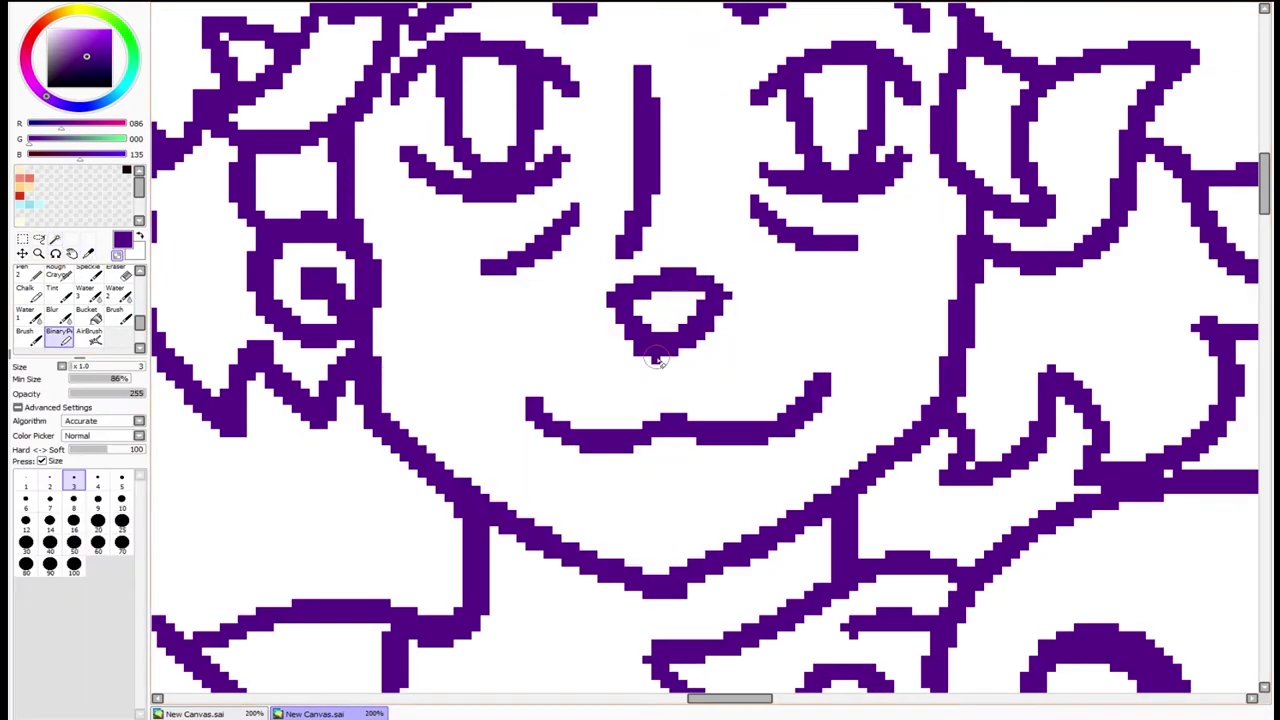
- Select the face, ears, neck and arms with the Magic Wand and fill them with peach, RGB 255, 216, 172
{"action": "scroll", "coordinate": [797, 313], "scroll_direction": "up", "scroll_amount": 2}
{"action": "left_click", "coordinate": [55, 240]}
{"action": "left_click", "coordinate": [555, 253]}
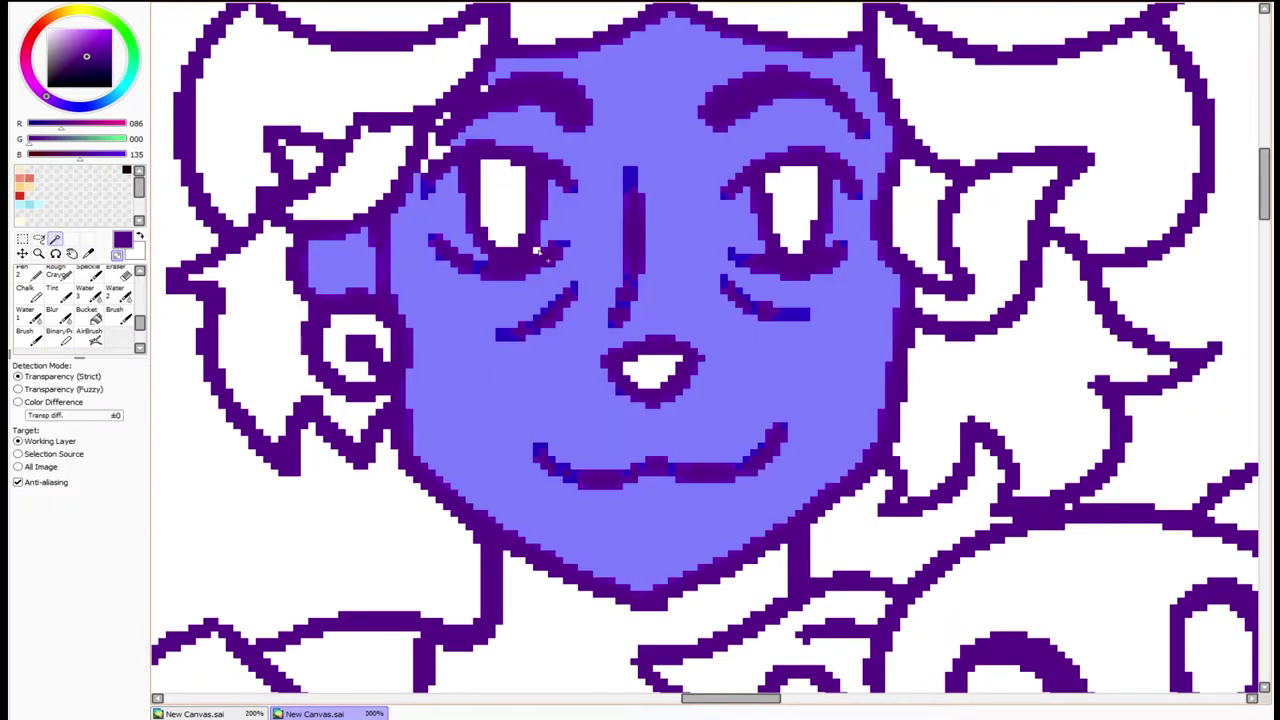
{"action": "scroll", "coordinate": [631, 480], "scroll_direction": "down", "scroll_amount": 5}
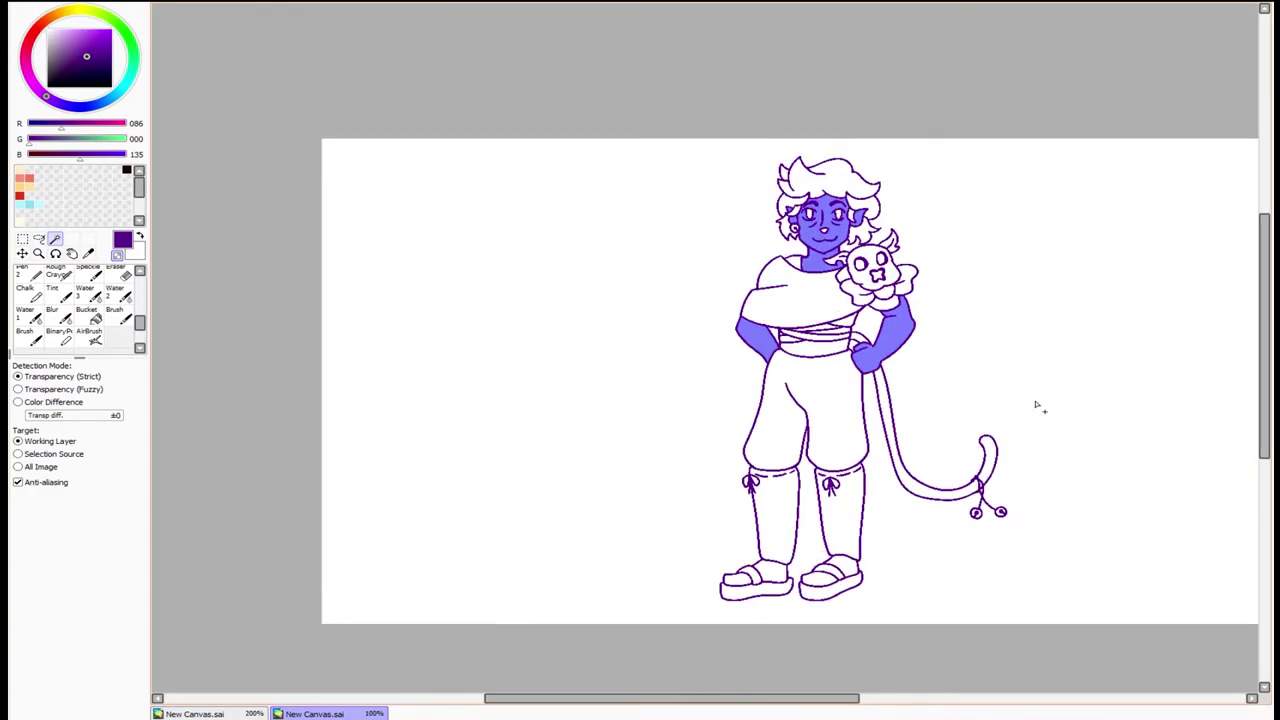
{"action": "scroll", "coordinate": [1037, 405], "scroll_direction": "up", "scroll_amount": 2}
{"action": "left_click", "coordinate": [68, 28]}
{"action": "key", "text": "ctrl+f"}
{"action": "key", "text": "ctrl+d"}
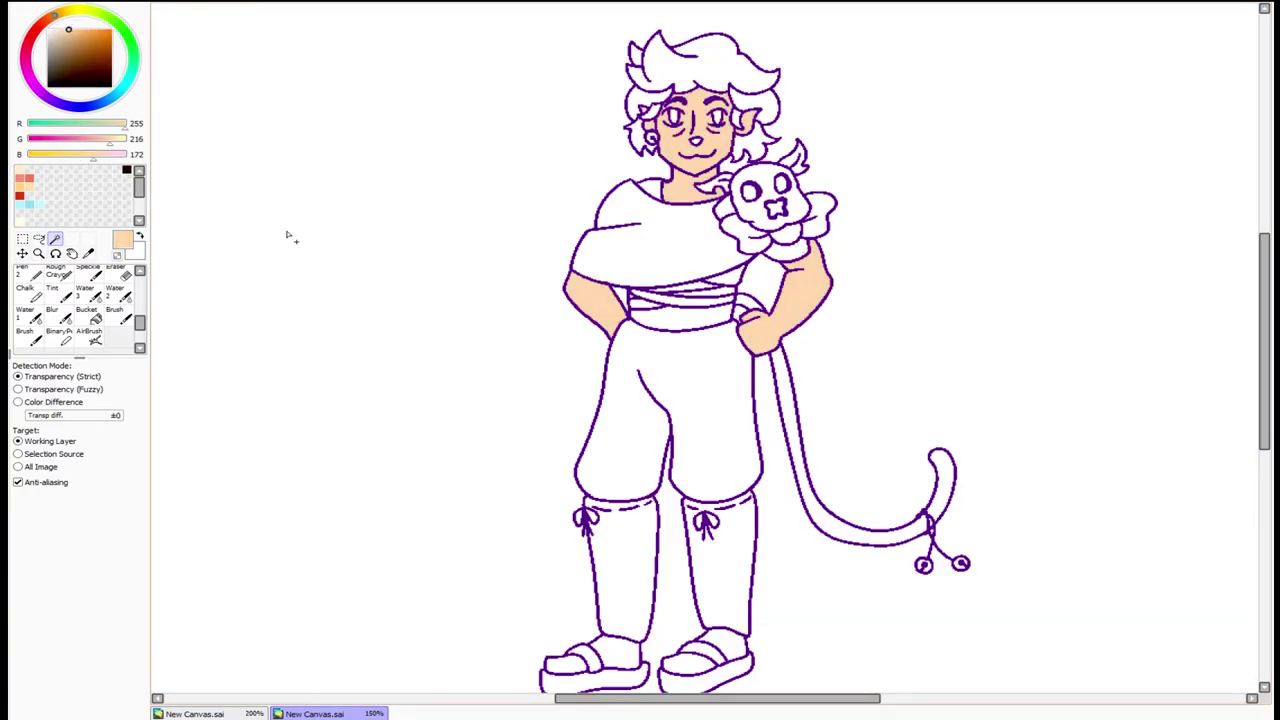
- Select the hair and the shoulder creature's tufts and fill them with orange, RGB 255, 169, 70
{"action": "left_click", "coordinate": [708, 64]}
{"action": "scroll", "coordinate": [708, 64], "scroll_direction": "up", "scroll_amount": 4}
{"action": "left_click", "coordinate": [520, 400], "text": "shift"}
{"action": "left_click", "coordinate": [1110, 430], "text": "shift"}
{"action": "scroll", "coordinate": [1110, 430], "scroll_direction": "down", "scroll_amount": 4}
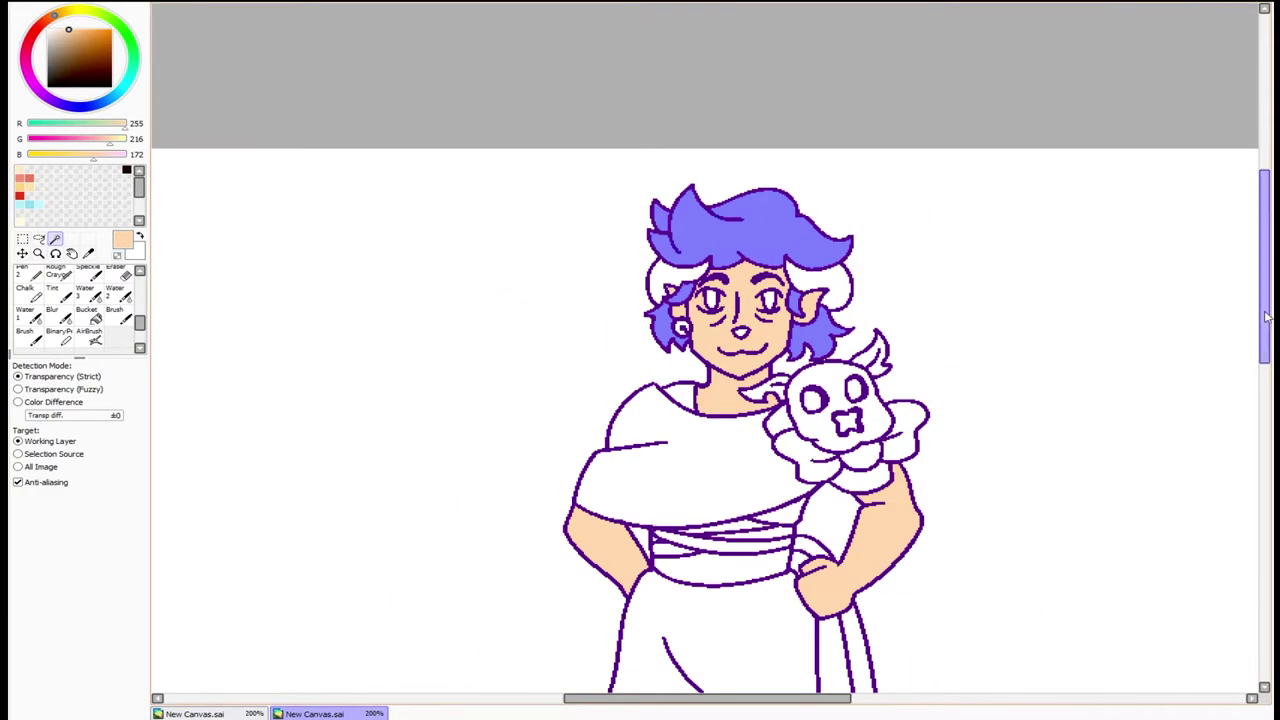
{"action": "scroll", "coordinate": [881, 143], "scroll_direction": "up", "scroll_amount": 3}
{"action": "scroll", "coordinate": [882, 144], "scroll_direction": "down", "scroll_amount": 2}
{"action": "key", "text": "ctrl+f"}
{"action": "key", "text": "ctrl+d"}
{"action": "scroll", "coordinate": [1040, 360], "scroll_direction": "down", "scroll_amount": 1}
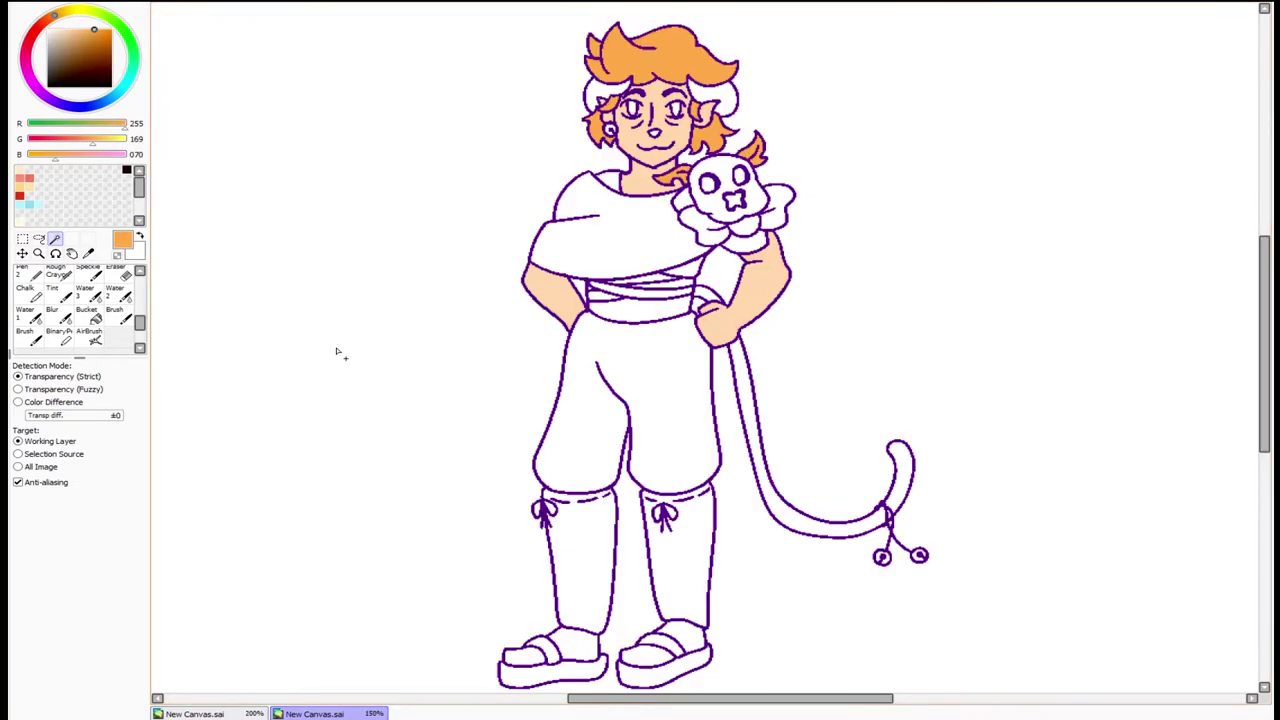
- Fill the pants, undershirt and socks with dark purple, RGB 98, 61, 117, and recolor the line art dark maroon, RGB 66, 2, 0
{"action": "left_click", "coordinate": [86, 62]}
{"action": "left_click_drag", "start_coordinate": [86, 62], "coordinate": [68, 50]}
{"action": "left_click", "coordinate": [590, 420]}
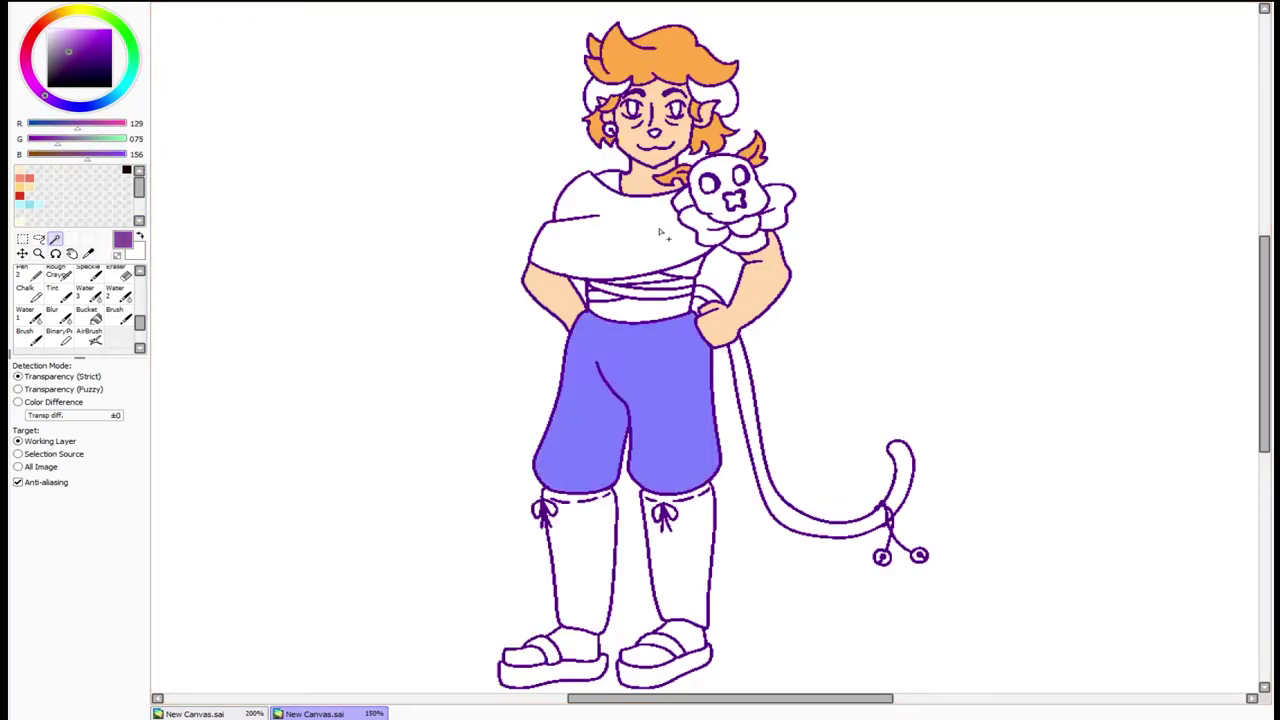
{"action": "scroll", "coordinate": [730, 565], "scroll_direction": "left", "scroll_amount": 1}
{"action": "left_click", "coordinate": [705, 632], "text": "shift"}
{"action": "left_click", "coordinate": [598, 640], "text": "shift"}
{"action": "left_click", "coordinate": [550, 652], "text": "shift"}
{"action": "left_click", "coordinate": [650, 400]}
{"action": "left_click", "coordinate": [62, 60]}
{"action": "left_click", "coordinate": [650, 400]}
{"action": "left_click", "coordinate": [85, 50]}
{"action": "left_click", "coordinate": [95, 70]}
- Select the leg coverings, sandals, waistband and irises and fill them with light purple
{"action": "left_click", "coordinate": [600, 560]}
{"action": "left_click", "coordinate": [700, 560]}
{"action": "scroll", "coordinate": [571, 503], "scroll_direction": "up", "scroll_amount": 4}
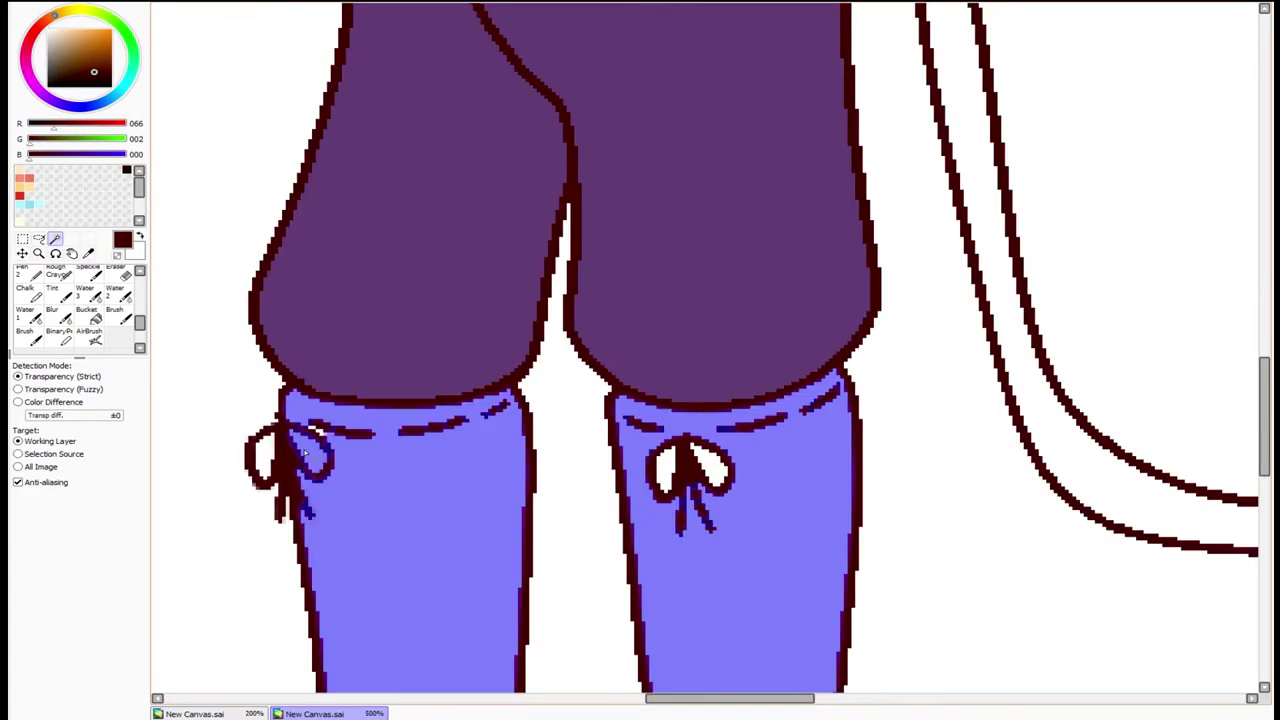
{"action": "scroll", "coordinate": [697, 462], "scroll_direction": "down", "scroll_amount": 4}
{"action": "left_click", "coordinate": [413, 634]}
{"action": "left_click", "coordinate": [562, 632]}
{"action": "scroll", "coordinate": [543, 243], "scroll_direction": "up", "scroll_amount": 3}
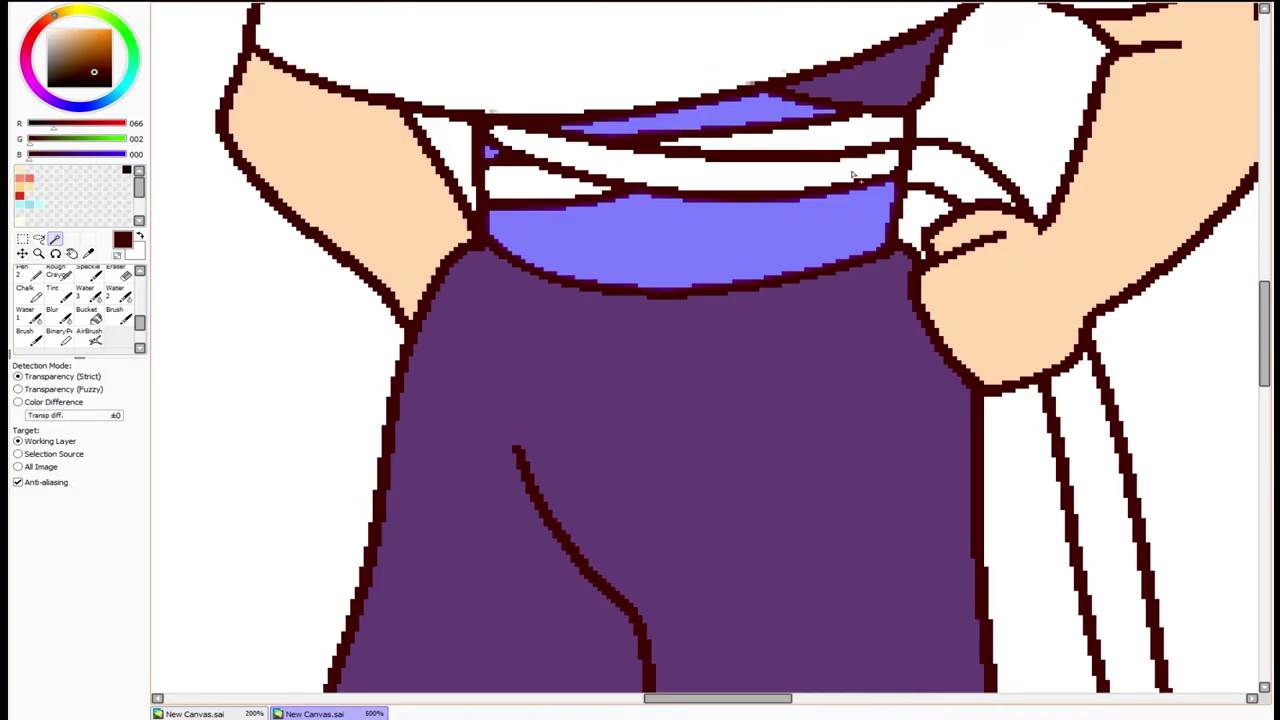
{"action": "scroll", "coordinate": [640, 360], "scroll_direction": "down", "scroll_amount": 3}
{"action": "left_click", "coordinate": [530, 377], "text": "alt"}
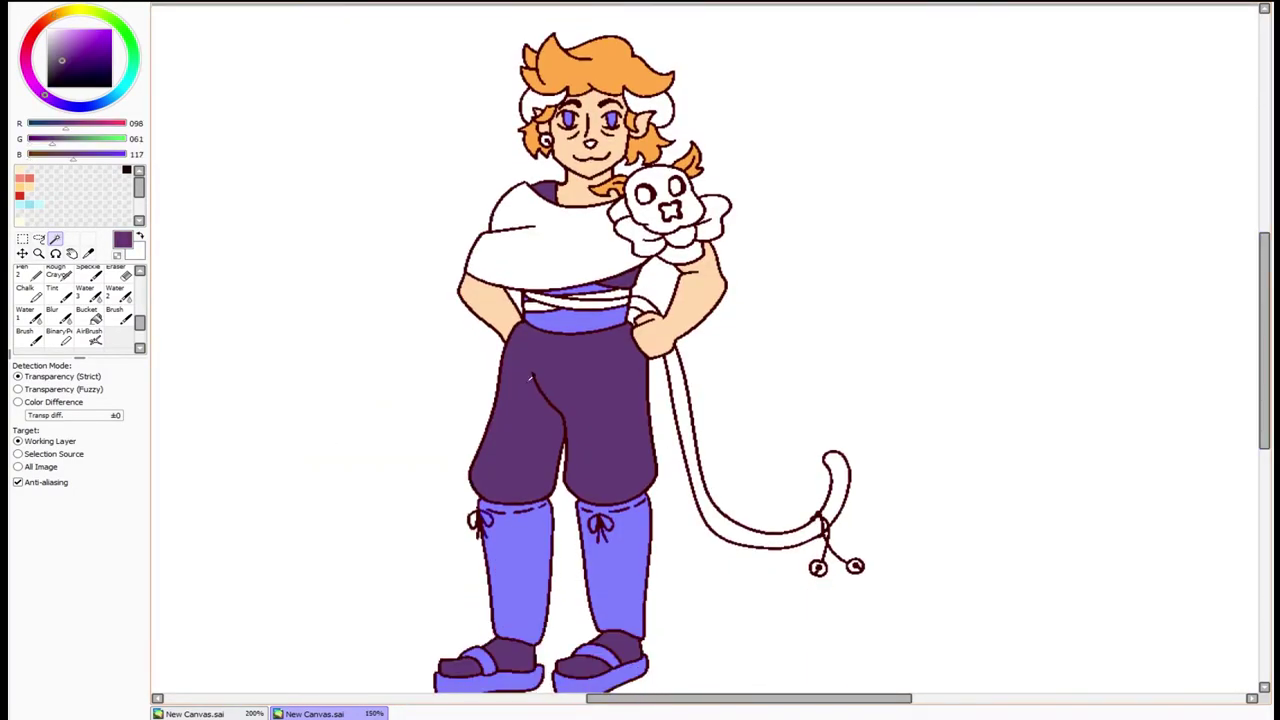
{"action": "left_click", "coordinate": [515, 580]}
{"action": "left_click", "coordinate": [612, 580]}
- Select the horns, earring, tail bells and the shoulder creature's skull and body, and fill them with beige, RGB 231, 216, 199
{"action": "scroll", "coordinate": [600, 250], "scroll_direction": "up", "scroll_amount": 3}
{"action": "left_click", "coordinate": [600, 150], "text": "alt"}
{"action": "left_click", "coordinate": [60, 335]}
{"action": "left_click", "coordinate": [55, 238]}
{"action": "scroll", "coordinate": [640, 360], "scroll_direction": "down", "scroll_amount": 1}
{"action": "left_click", "coordinate": [563, 86]}
{"action": "left_click", "coordinate": [808, 100]}
{"action": "left_click", "coordinate": [857, 275]}
{"action": "left_click", "coordinate": [871, 365]}
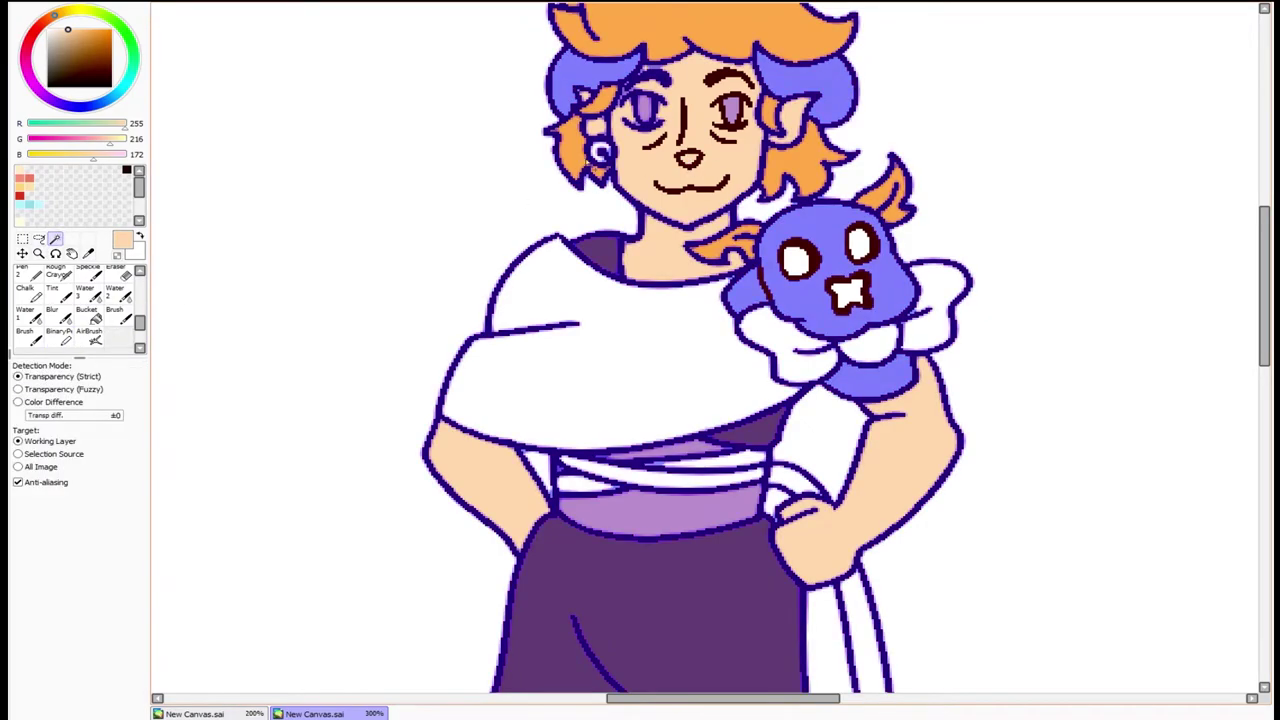
{"action": "scroll", "coordinate": [1000, 500], "scroll_direction": "down", "scroll_amount": 3}
{"action": "scroll", "coordinate": [1030, 650], "scroll_direction": "down", "scroll_amount": 1}
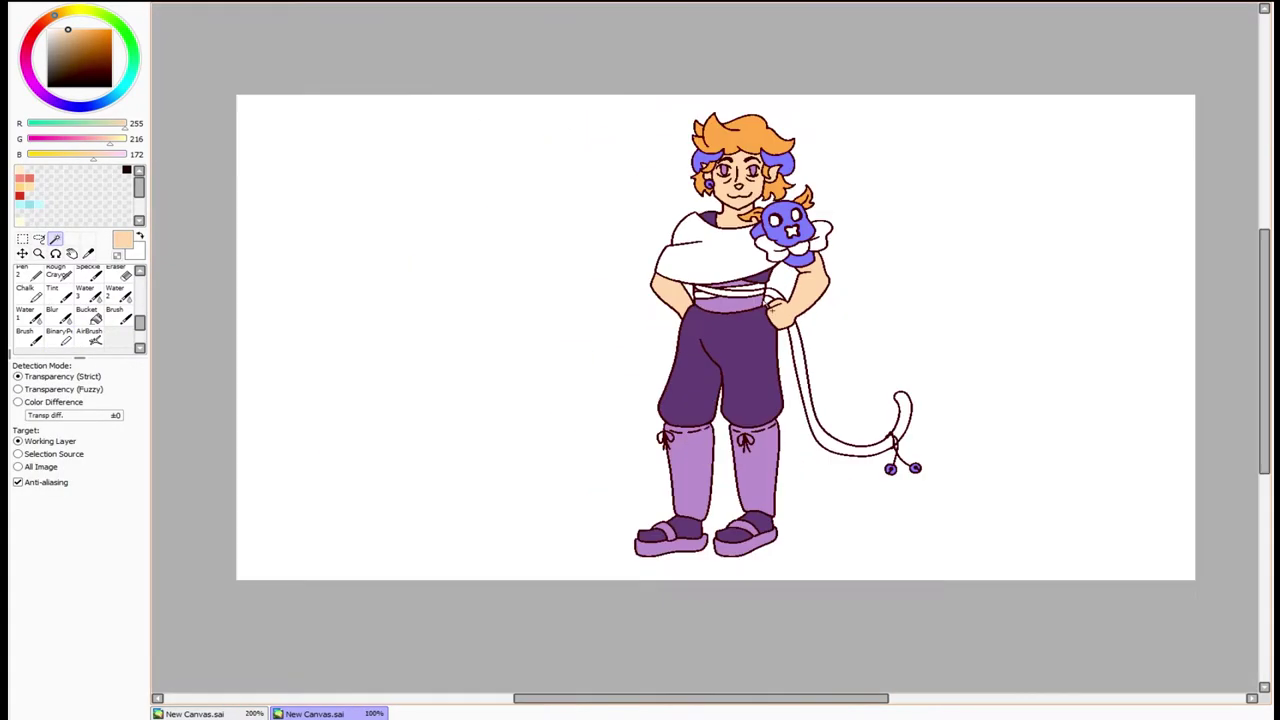
{"action": "left_click", "coordinate": [56, 35]}
{"action": "key", "text": "ctrl+f"}
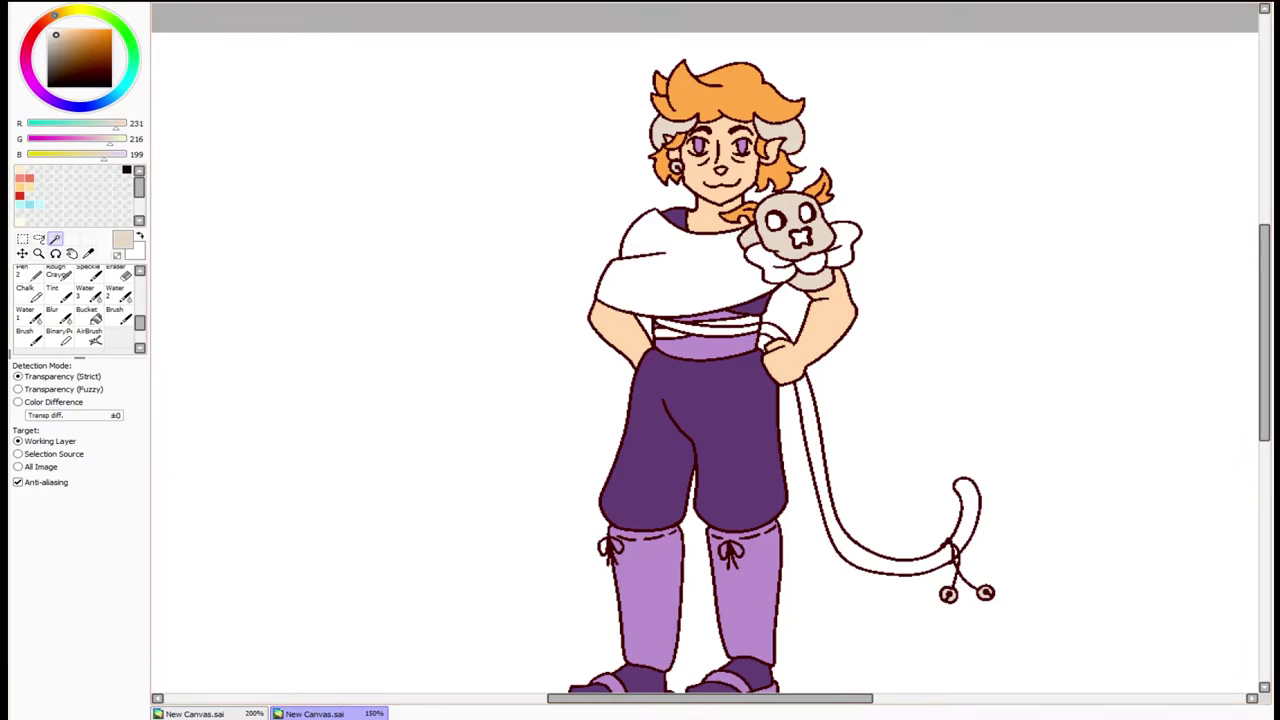
- Select the shawl and the creature's ruff, eyes and mouth, and fill them with darker orange, RGB 240, 160, 67
{"action": "left_click", "coordinate": [660, 270]}
{"action": "left_click", "coordinate": [776, 221]}
{"action": "left_click", "coordinate": [760, 258]}
{"action": "left_click", "coordinate": [845, 240]}
{"action": "left_click", "coordinate": [800, 237]}
{"action": "scroll", "coordinate": [800, 240], "scroll_direction": "up", "scroll_amount": 3}
{"action": "scroll", "coordinate": [520, 566], "scroll_direction": "down", "scroll_amount": 3}
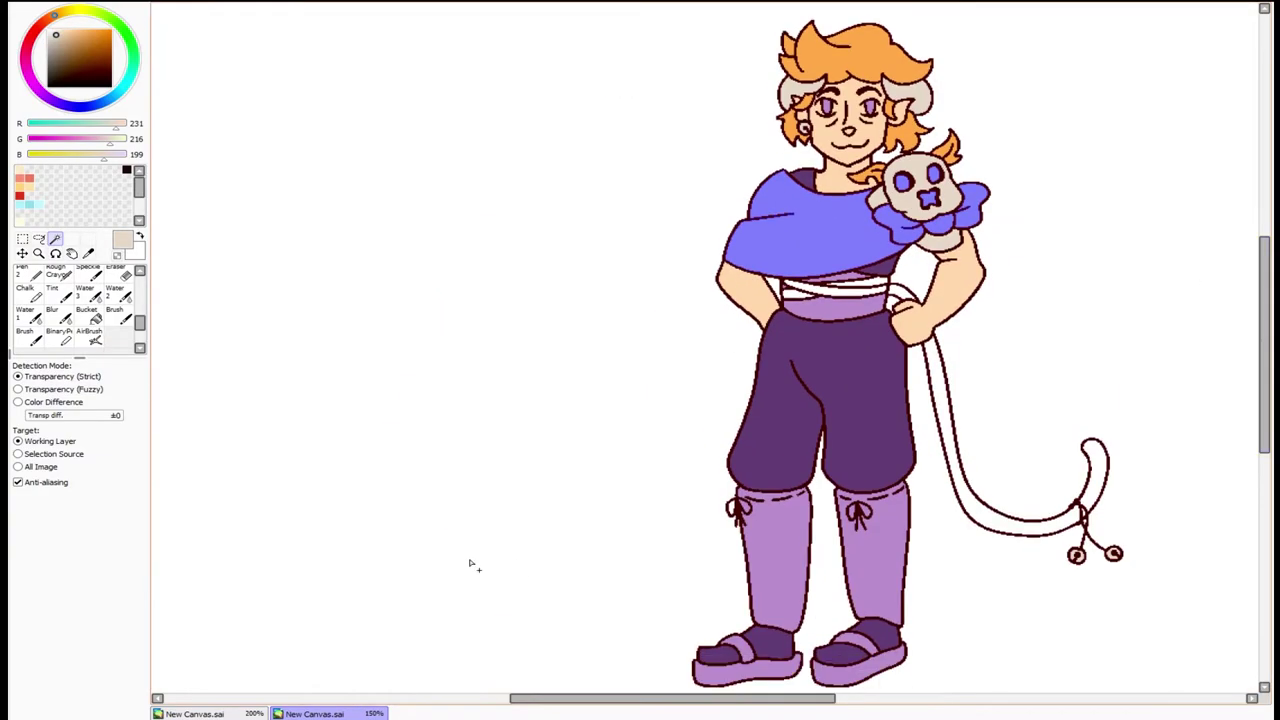
{"action": "left_click", "coordinate": [91, 33]}
{"action": "key", "text": "ctrl+f"}
- Select the waist wraps and the tail and fill them with yellow, RGB 237, 189, 53
{"action": "scroll", "coordinate": [700, 360], "scroll_direction": "right", "scroll_amount": 3}
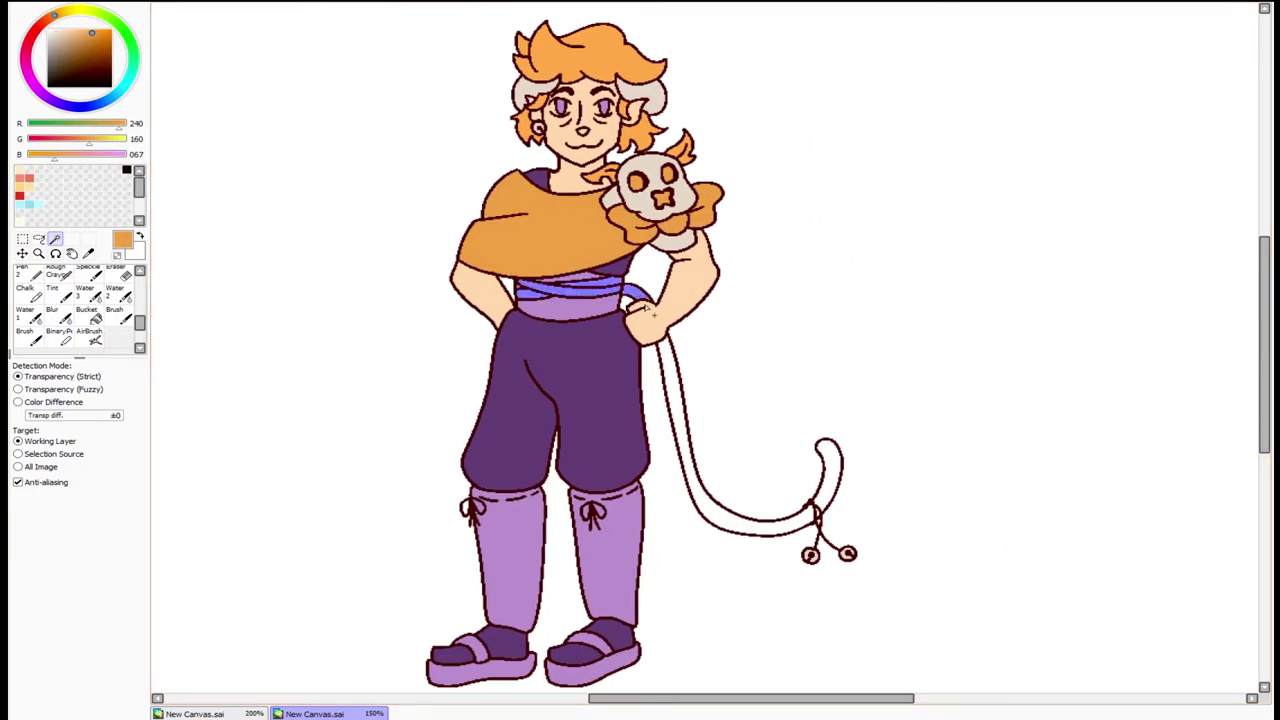
{"action": "left_click", "coordinate": [760, 527]}
{"action": "scroll", "coordinate": [760, 480], "scroll_direction": "up", "scroll_amount": 3}
{"action": "scroll", "coordinate": [760, 480], "scroll_direction": "down", "scroll_amount": 2}
{"action": "left_click", "coordinate": [96, 33]}
{"action": "left_click", "coordinate": [94, 34]}
{"action": "key", "text": "ctrl+f"}
{"action": "key", "text": "ctrl+d"}
{"action": "scroll", "coordinate": [700, 360], "scroll_direction": "down", "scroll_amount": 1}
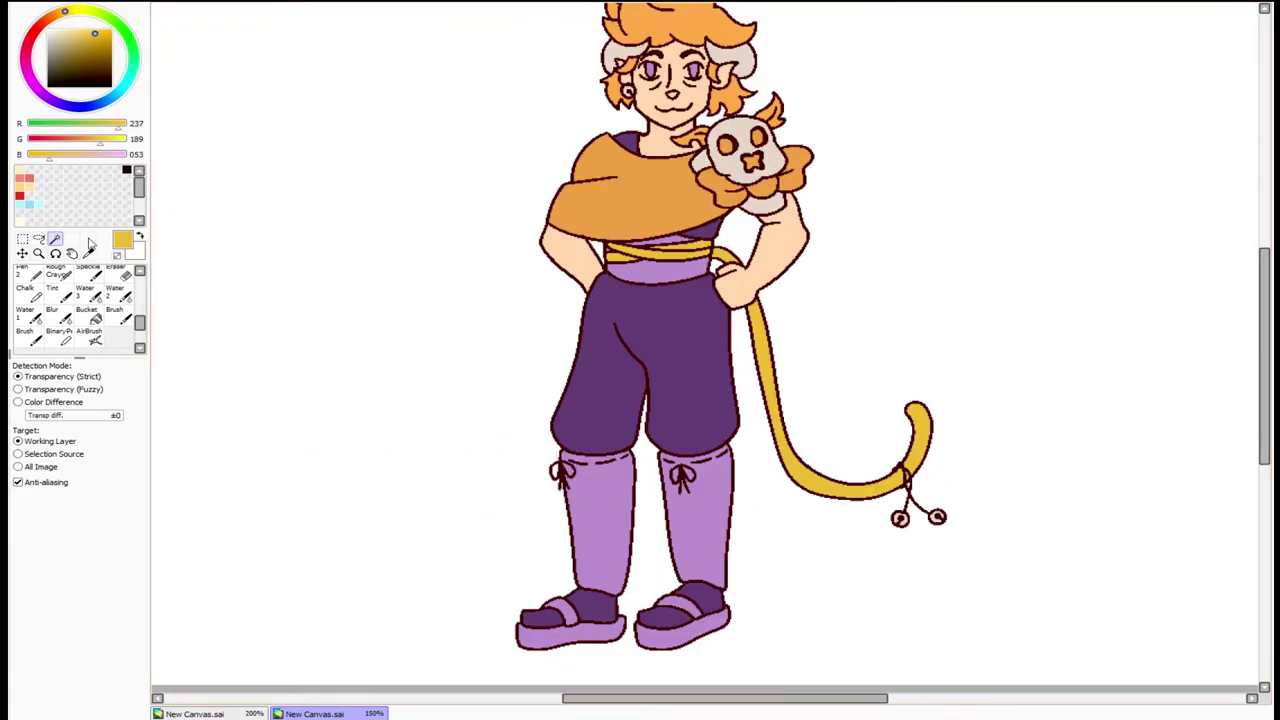
- Select the empty background around the figure and invert the selection so only the character can be painted
{"action": "left_click", "coordinate": [350, 400]}
{"action": "scroll", "coordinate": [700, 300], "scroll_direction": "up", "scroll_amount": 2}
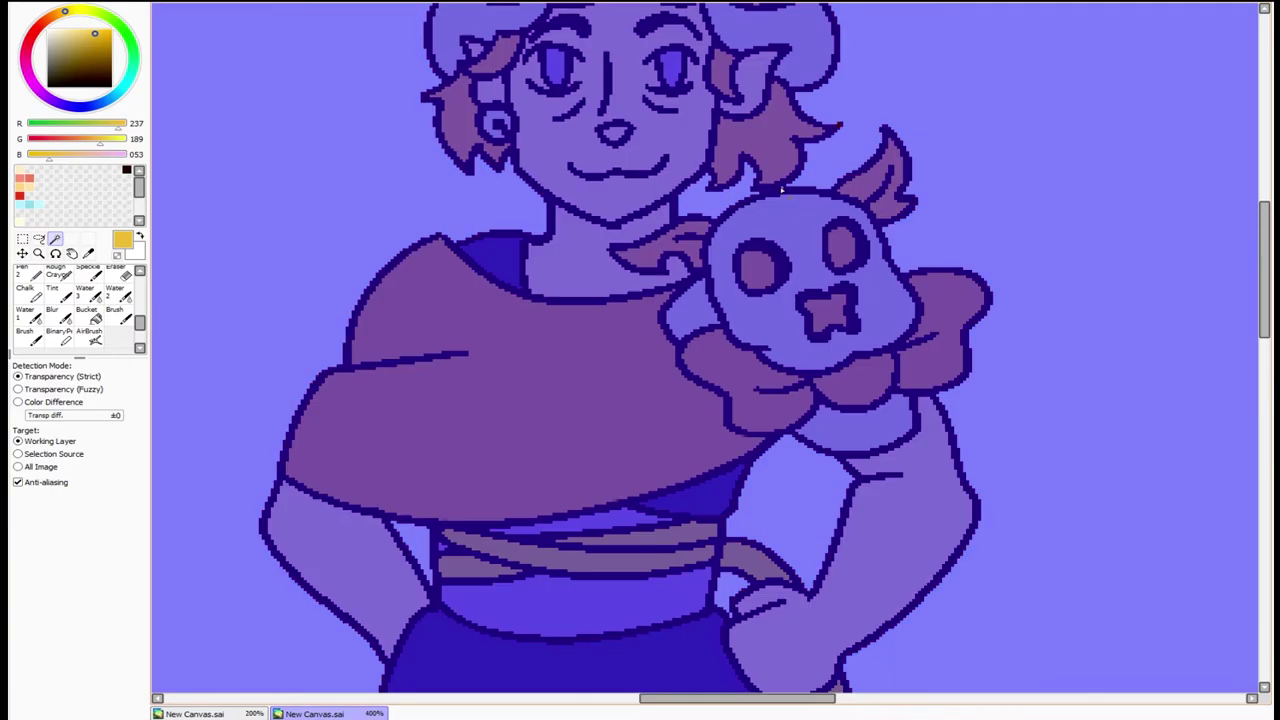
{"action": "scroll", "coordinate": [700, 300], "scroll_direction": "down", "scroll_amount": 2}
{"action": "scroll", "coordinate": [442, 184], "scroll_direction": "up", "scroll_amount": 2}
{"action": "scroll", "coordinate": [442, 184], "scroll_direction": "down", "scroll_amount": 2}
{"action": "key", "text": "ctrl+i"}
{"action": "key", "text": "ctrl+d"}
- Draw crimson shading, RGB 219, 38, 82, on the face, neck, horns, ears and side hair with the size 3 binary pen
{"action": "left_click", "coordinate": [58, 333]}
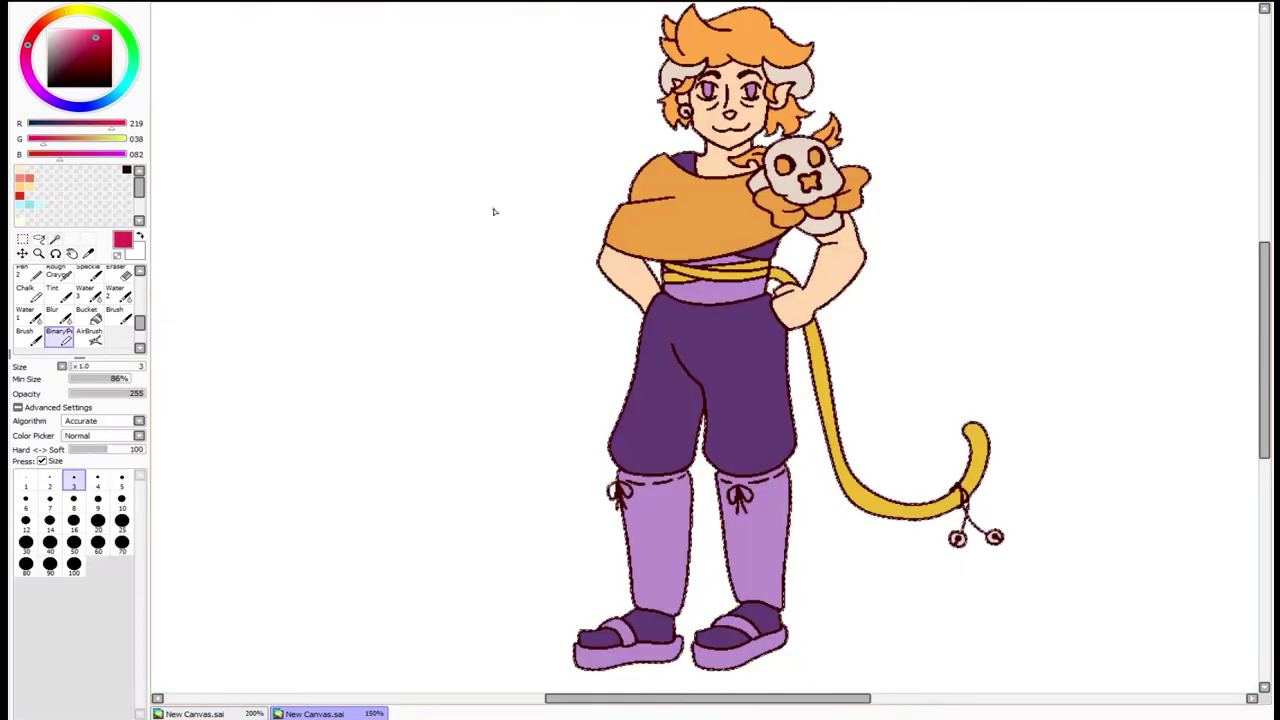
{"action": "scroll", "coordinate": [665, 208], "scroll_direction": "up", "scroll_amount": 5}
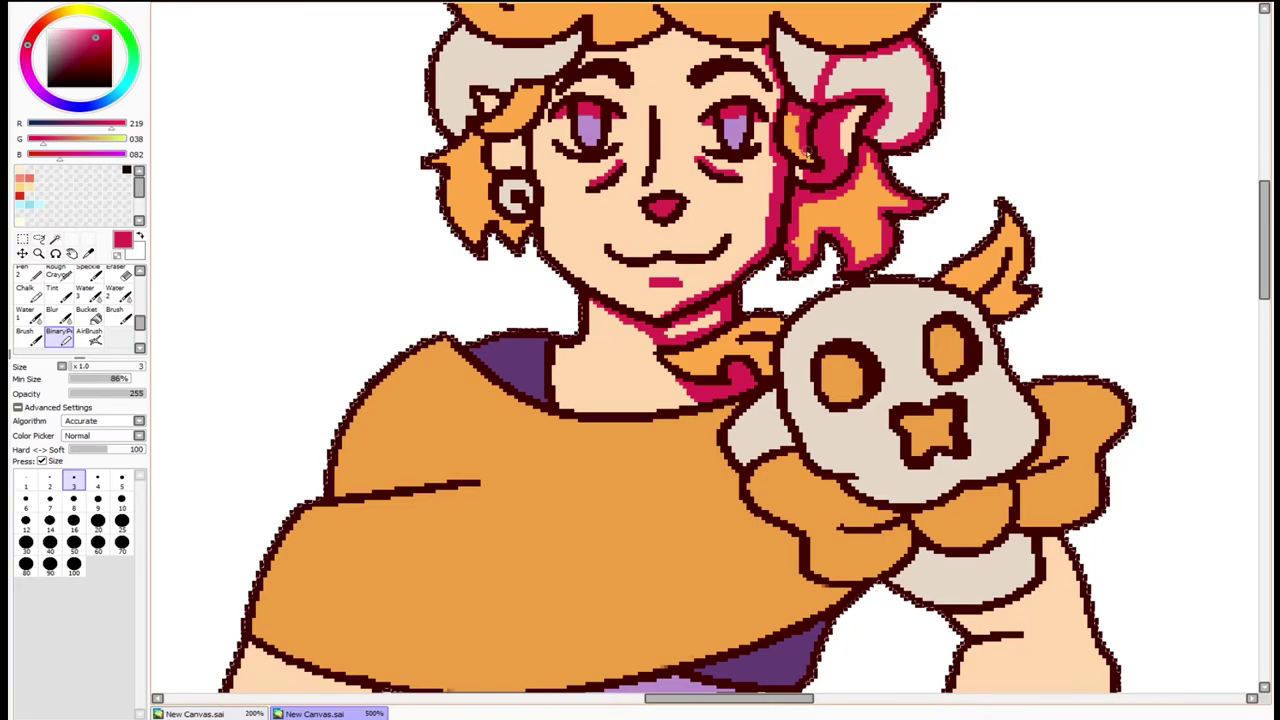
{"action": "scroll", "coordinate": [806, 148], "scroll_direction": "up", "scroll_amount": 3}
{"action": "scroll", "coordinate": [817, 97], "scroll_direction": "up", "scroll_amount": 1}
{"action": "mouse_move", "coordinate": [609, 214]}
{"action": "left_mouse_down"}
{"action": "mouse_move", "coordinate": [580, 220]}
{"action": "mouse_move", "coordinate": [572, 205]}
{"action": "mouse_move", "coordinate": [539, 261]}
{"action": "left_mouse_up"}
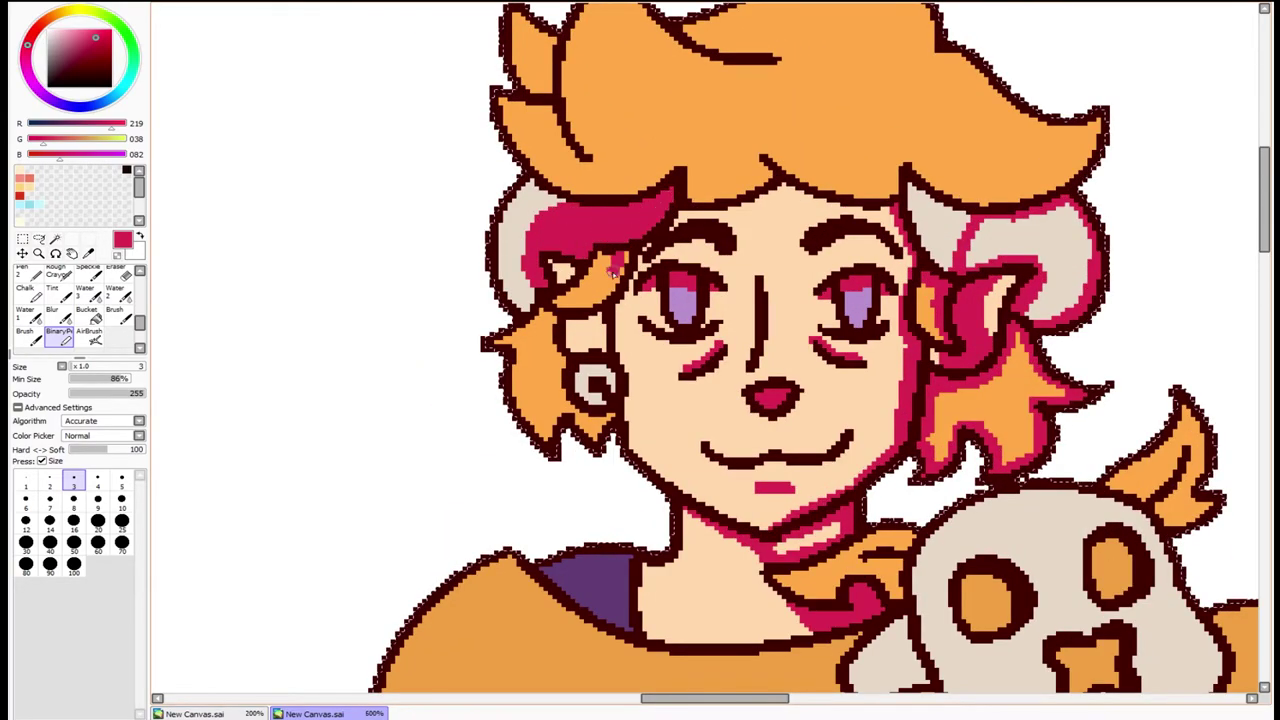
{"action": "left_click_drag", "start_coordinate": [565, 265], "coordinate": [572, 275]}
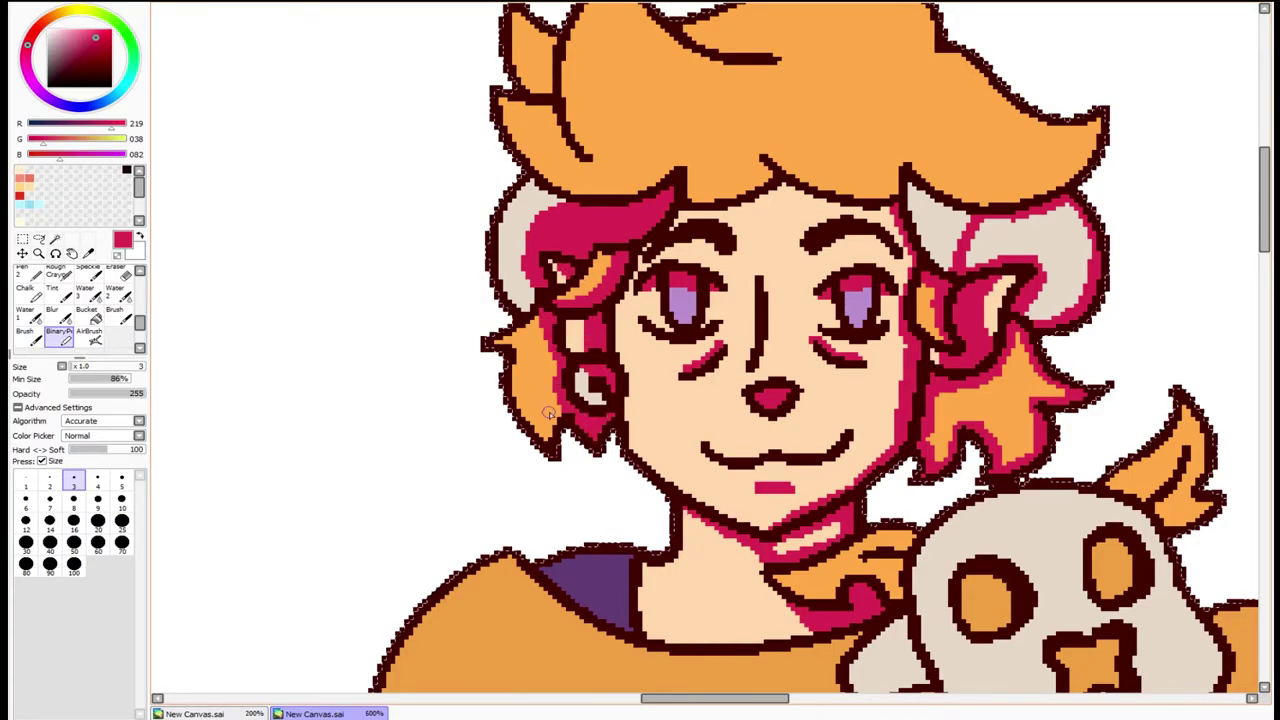
- Outline shading shapes across the top hair and fill the outlined areas of the hair and horn with crimson
{"action": "scroll", "coordinate": [543, 412], "scroll_direction": "down", "scroll_amount": 5}
{"action": "scroll", "coordinate": [700, 120], "scroll_direction": "up", "scroll_amount": 4}
{"action": "left_click_drag", "start_coordinate": [688, 104], "coordinate": [728, 124]}
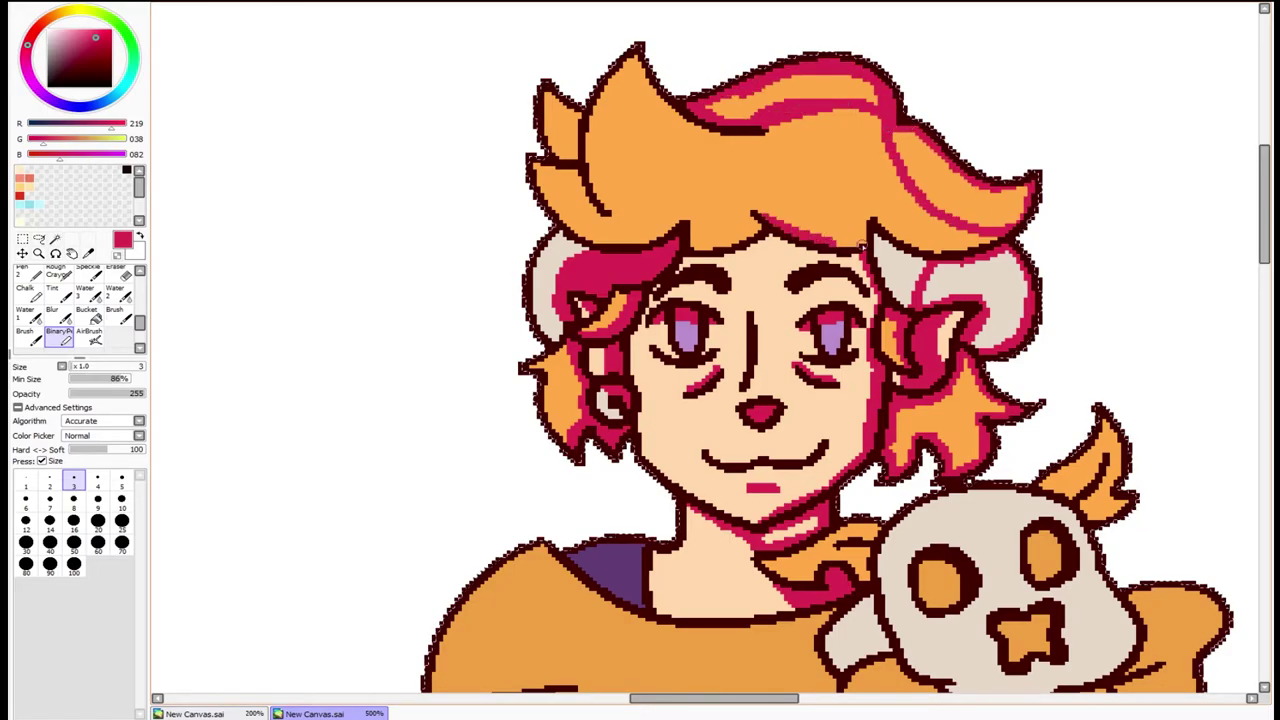
{"action": "mouse_move", "coordinate": [646, 50]}
{"action": "left_mouse_down"}
{"action": "mouse_move", "coordinate": [646, 146]}
{"action": "mouse_move", "coordinate": [786, 147]}
{"action": "left_mouse_up"}
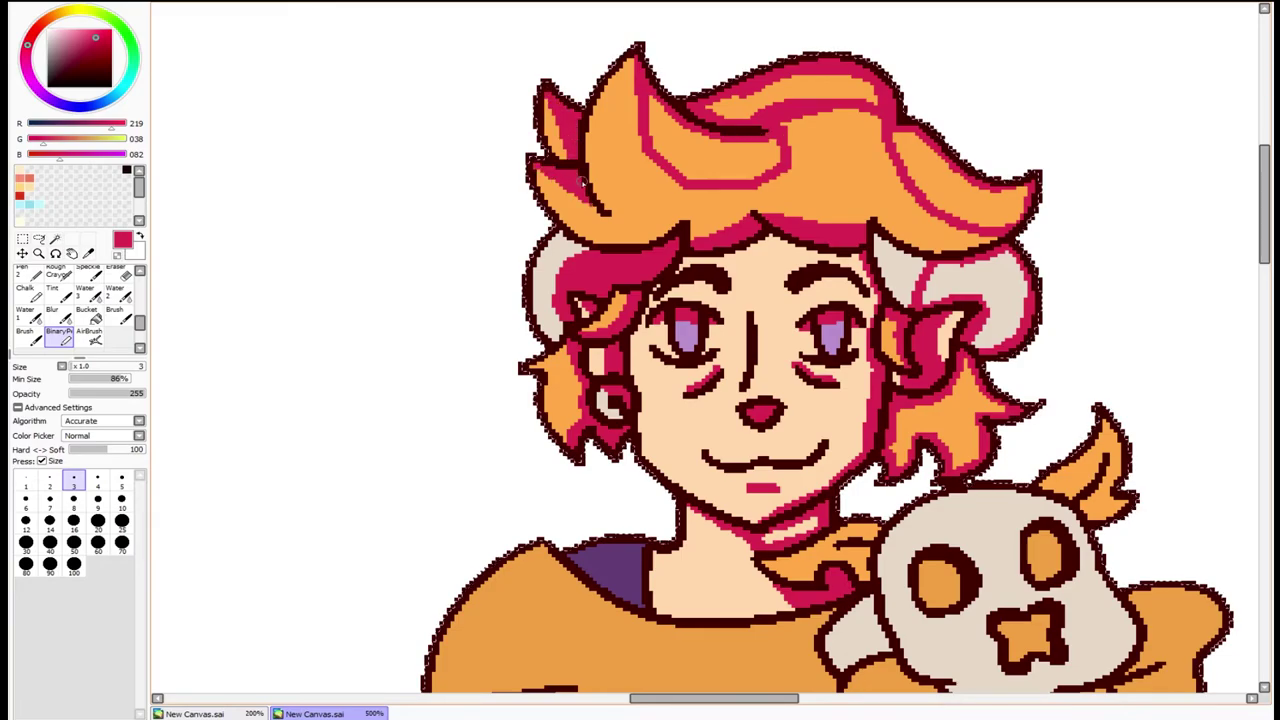
{"action": "left_click", "coordinate": [86, 312]}
{"action": "left_click", "coordinate": [710, 150]}
{"action": "left_click", "coordinate": [955, 300]}
{"action": "left_click", "coordinate": [950, 420]}
- Outline shading on the shoulder creature's tufts, skull, ruff and body, and fill the enclosed areas with crimson
{"action": "left_click", "coordinate": [58, 333]}
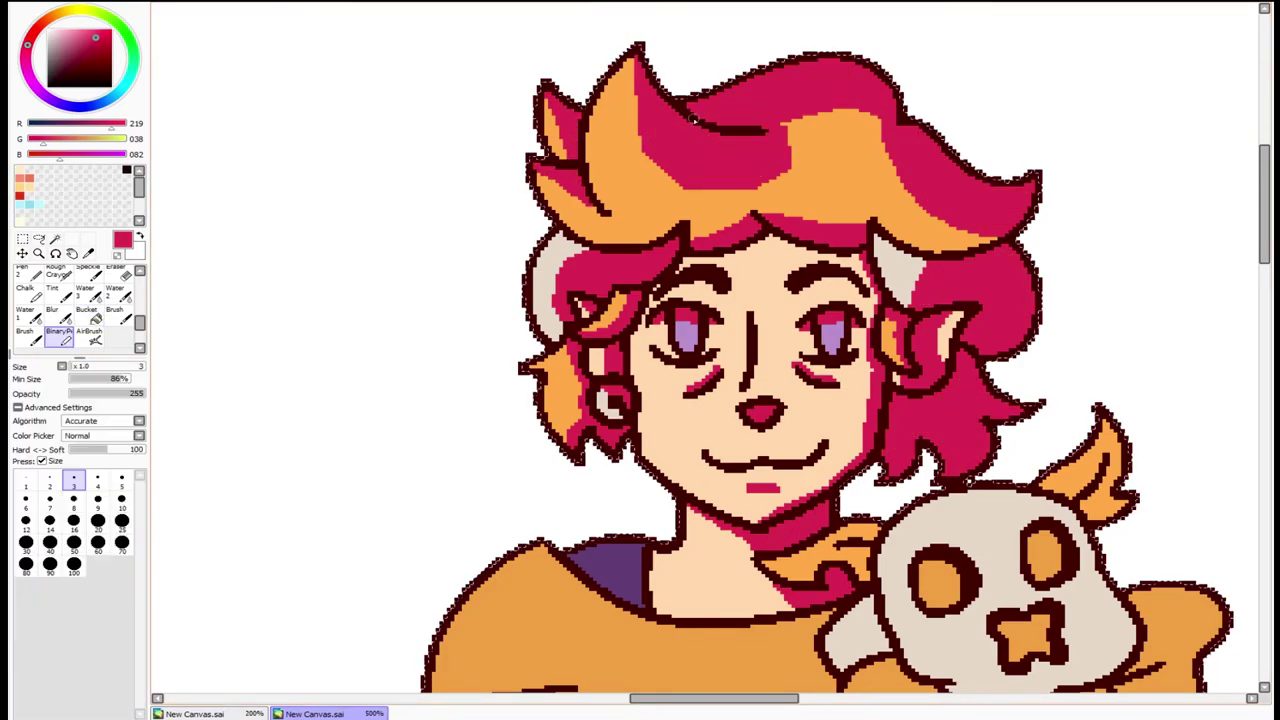
{"action": "scroll", "coordinate": [800, 350], "scroll_direction": "down", "scroll_amount": 5}
{"action": "mouse_move", "coordinate": [940, 312]}
{"action": "left_mouse_down"}
{"action": "mouse_move", "coordinate": [1075, 370]}
{"action": "mouse_move", "coordinate": [1070, 470]}
{"action": "mouse_move", "coordinate": [1130, 460]}
{"action": "left_mouse_up"}
{"action": "mouse_move", "coordinate": [1095, 330]}
{"action": "left_mouse_down"}
{"action": "mouse_move", "coordinate": [1110, 420]}
{"action": "mouse_move", "coordinate": [1080, 480]}
{"action": "left_mouse_up"}
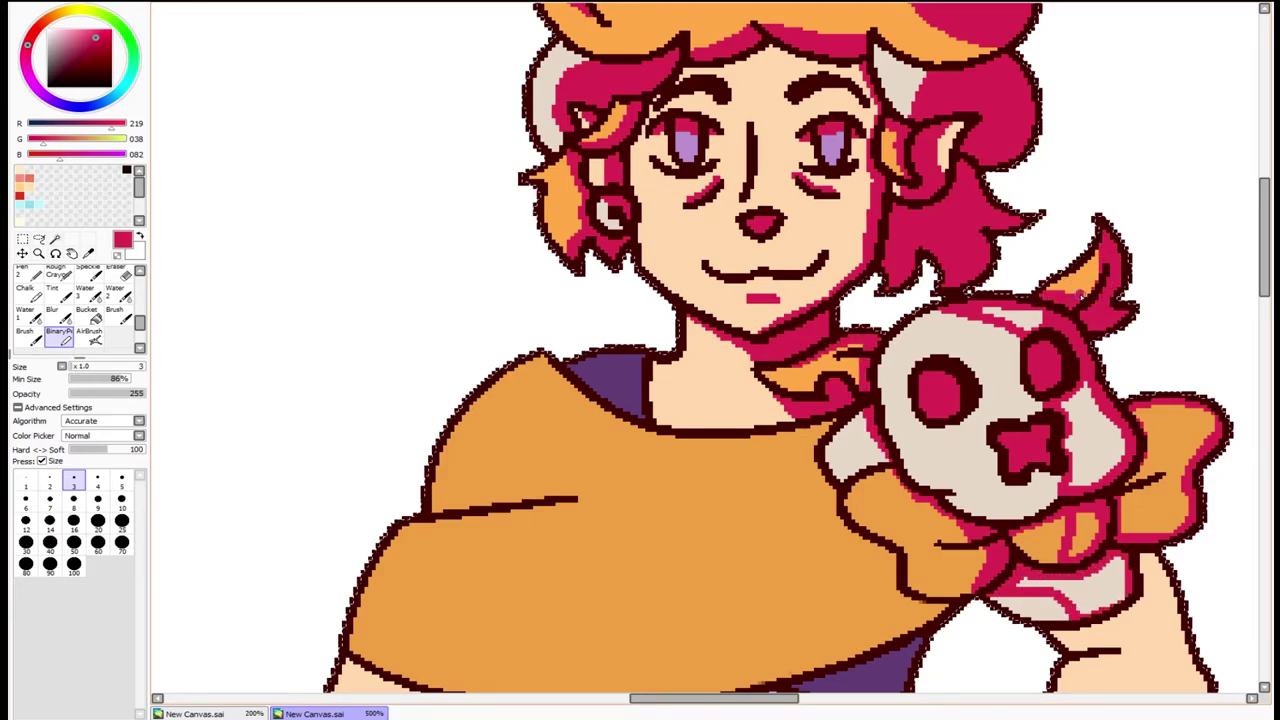
{"action": "left_click", "coordinate": [88, 312]}
{"action": "left_click", "coordinate": [1090, 440]}
{"action": "left_click", "coordinate": [1070, 585]}
{"action": "left_click", "coordinate": [1170, 470]}
{"action": "left_click", "coordinate": [1160, 400]}
- Draw crimson shading on the neck, the undershirt collar, and the shawl's shoulder fold and neckline
{"action": "left_click", "coordinate": [59, 338]}
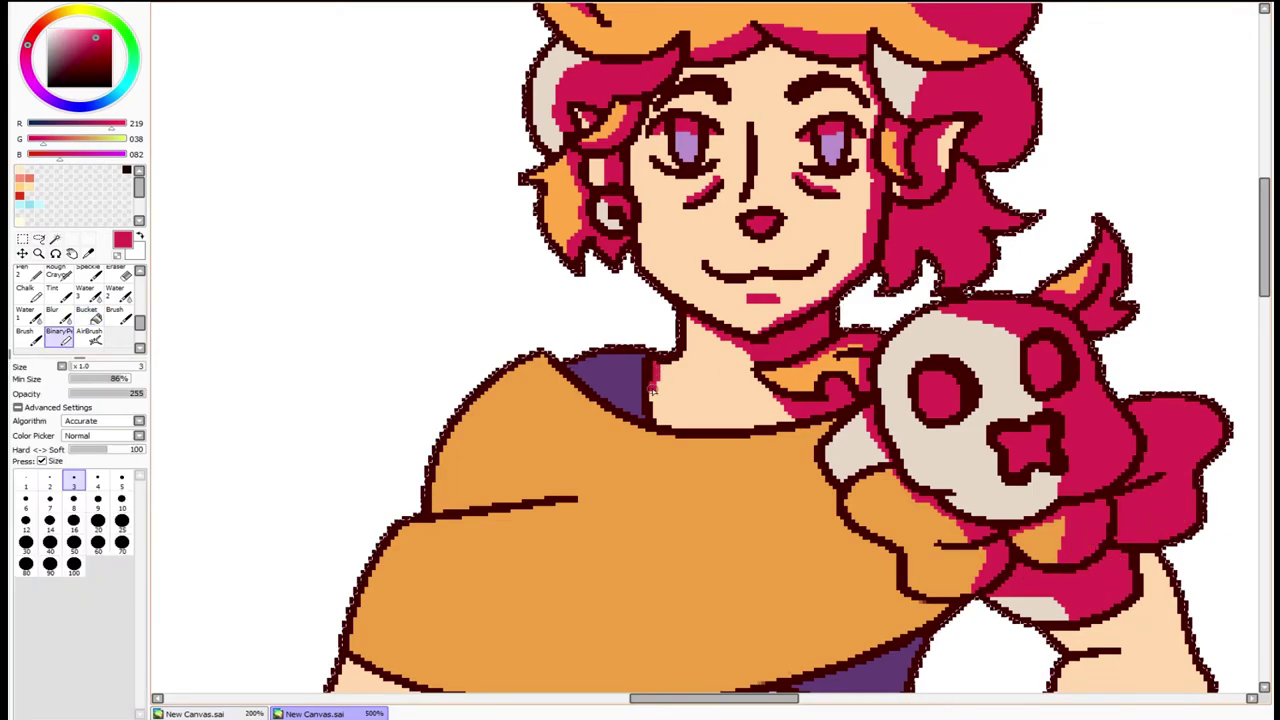
{"action": "scroll", "coordinate": [638, 420], "scroll_direction": "down", "scroll_amount": 1}
{"action": "scroll", "coordinate": [638, 420], "scroll_direction": "up", "scroll_amount": 2}
{"action": "left_click_drag", "start_coordinate": [455, 479], "coordinate": [620, 462]}
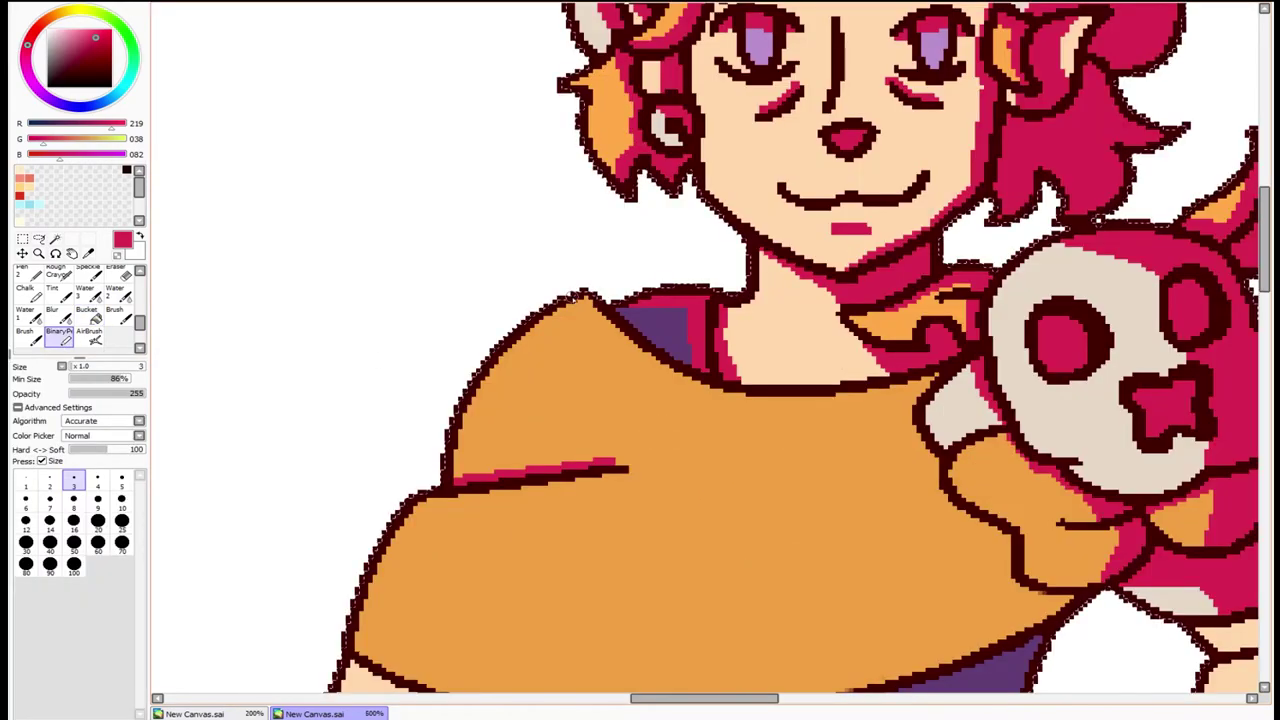
{"action": "mouse_move", "coordinate": [590, 300]}
{"action": "left_mouse_down"}
{"action": "mouse_move", "coordinate": [922, 446]}
{"action": "mouse_move", "coordinate": [910, 392]}
{"action": "left_mouse_up"}
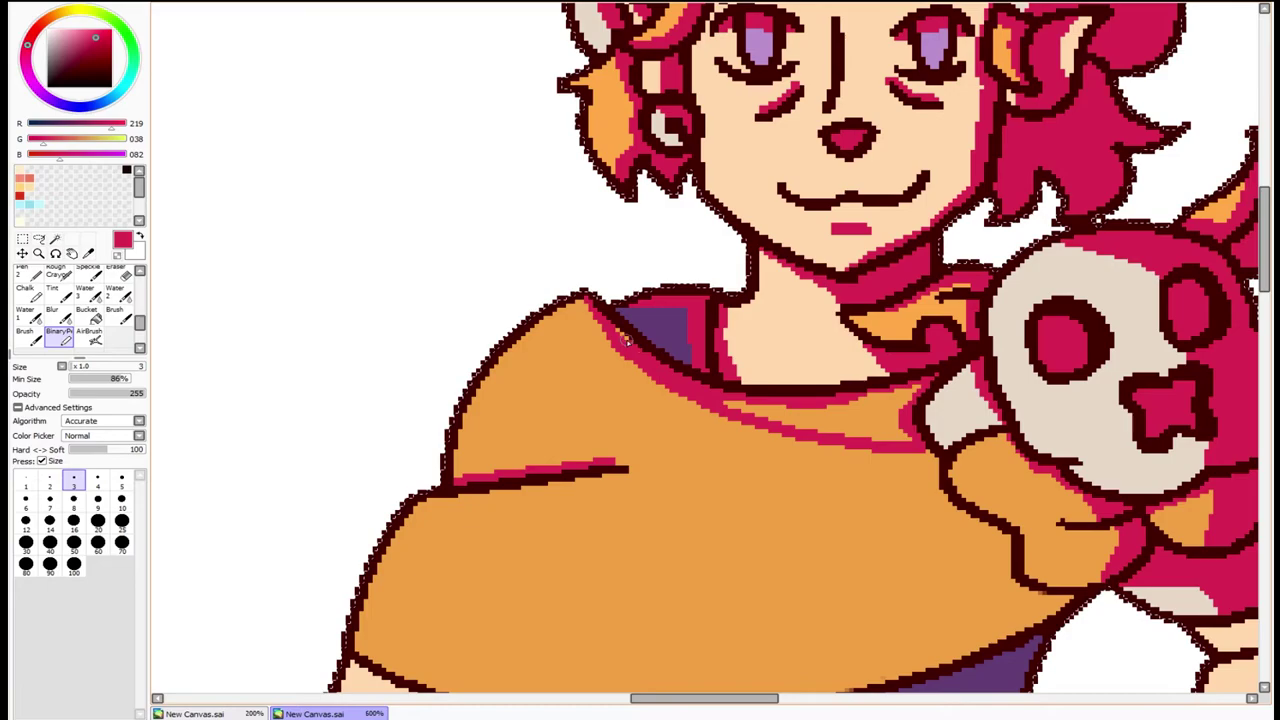
- Outline the shading along the shawl's lower edge and beneath the creature, and shade the undershirt below it
{"action": "scroll", "coordinate": [627, 340], "scroll_direction": "down", "scroll_amount": 2}
{"action": "scroll", "coordinate": [586, 586], "scroll_direction": "up", "scroll_amount": 2}
{"action": "mouse_move", "coordinate": [476, 606]}
{"action": "left_mouse_down"}
{"action": "mouse_move", "coordinate": [928, 458]}
{"action": "mouse_move", "coordinate": [1070, 500]}
{"action": "left_mouse_up"}
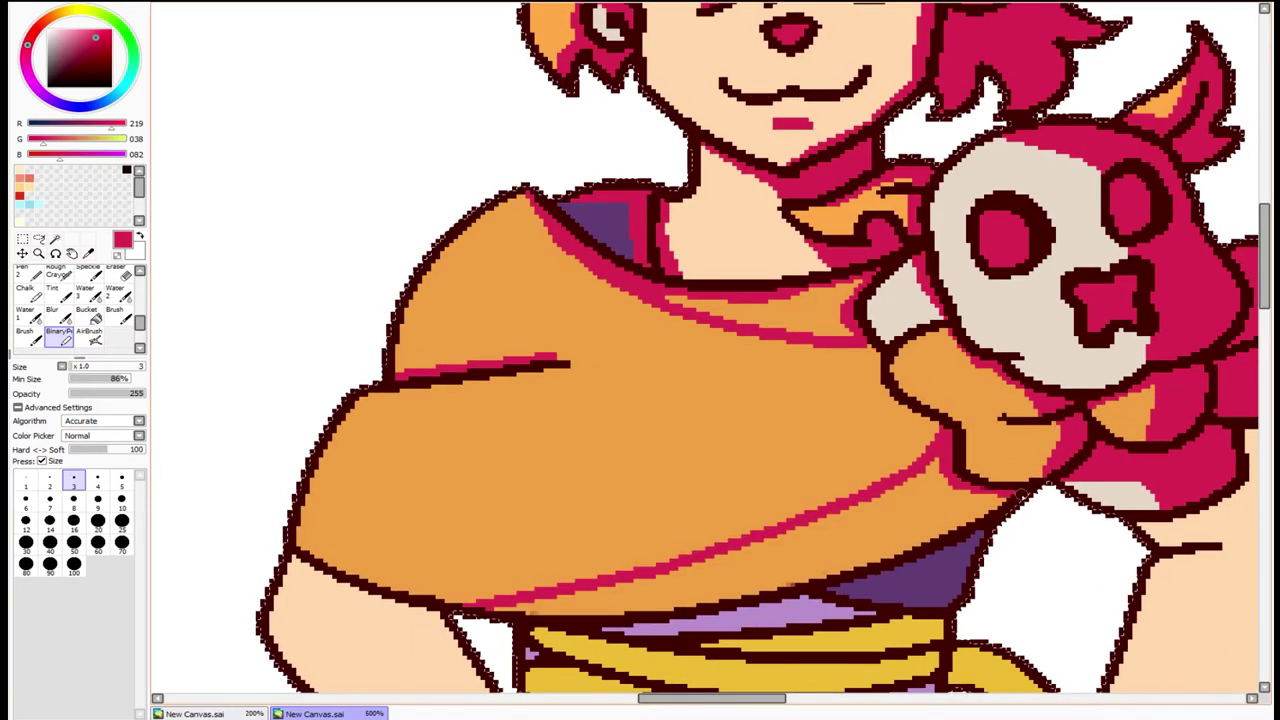
{"action": "scroll", "coordinate": [703, 563], "scroll_direction": "down", "scroll_amount": 2}
{"action": "scroll", "coordinate": [703, 563], "scroll_direction": "up", "scroll_amount": 2}
{"action": "scroll", "coordinate": [703, 563], "scroll_direction": "down", "scroll_amount": 2}
{"action": "scroll", "coordinate": [703, 563], "scroll_direction": "up", "scroll_amount": 2}
{"action": "left_click_drag", "start_coordinate": [430, 632], "coordinate": [614, 610]}
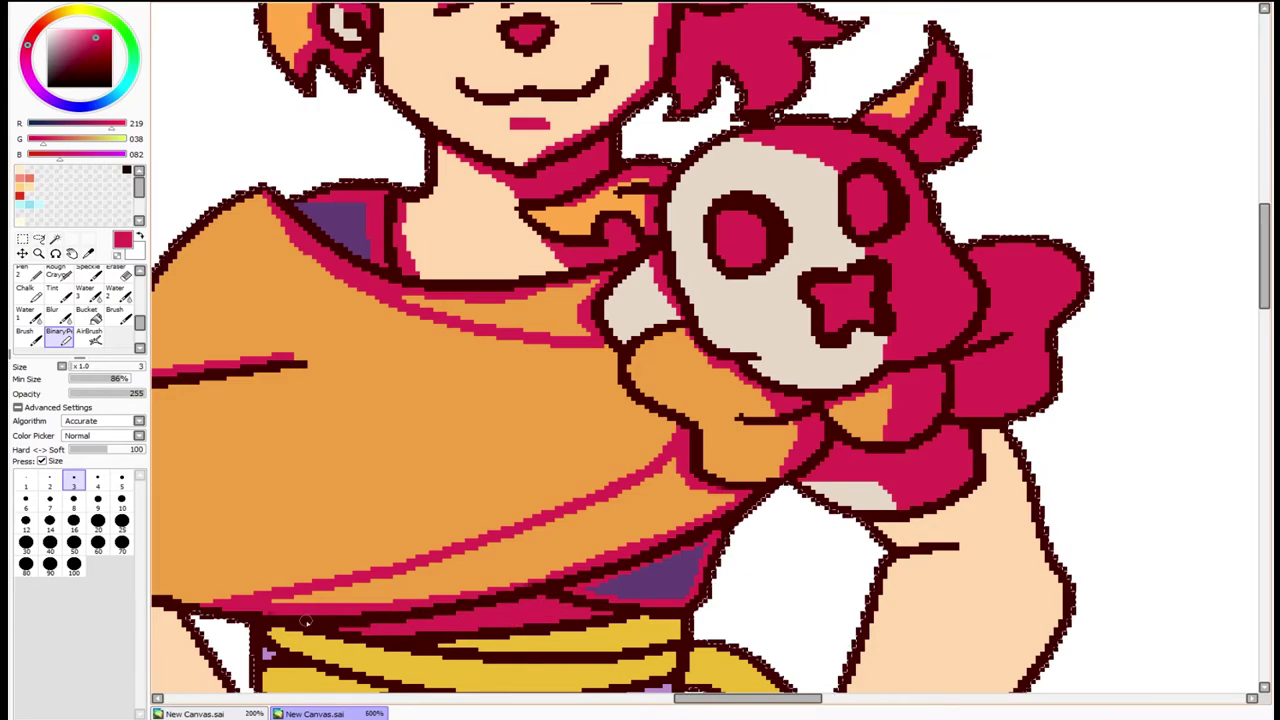
- Outline the crimson shading on the waistband beneath the yellow wraps
{"action": "scroll", "coordinate": [312, 400], "scroll_direction": "down", "scroll_amount": 3}
{"action": "left_click_drag", "start_coordinate": [312, 400], "coordinate": [328, 458]}
{"action": "left_click_drag", "start_coordinate": [316, 404], "coordinate": [414, 388]}
{"action": "scroll", "coordinate": [414, 386], "scroll_direction": "down", "scroll_amount": 1}
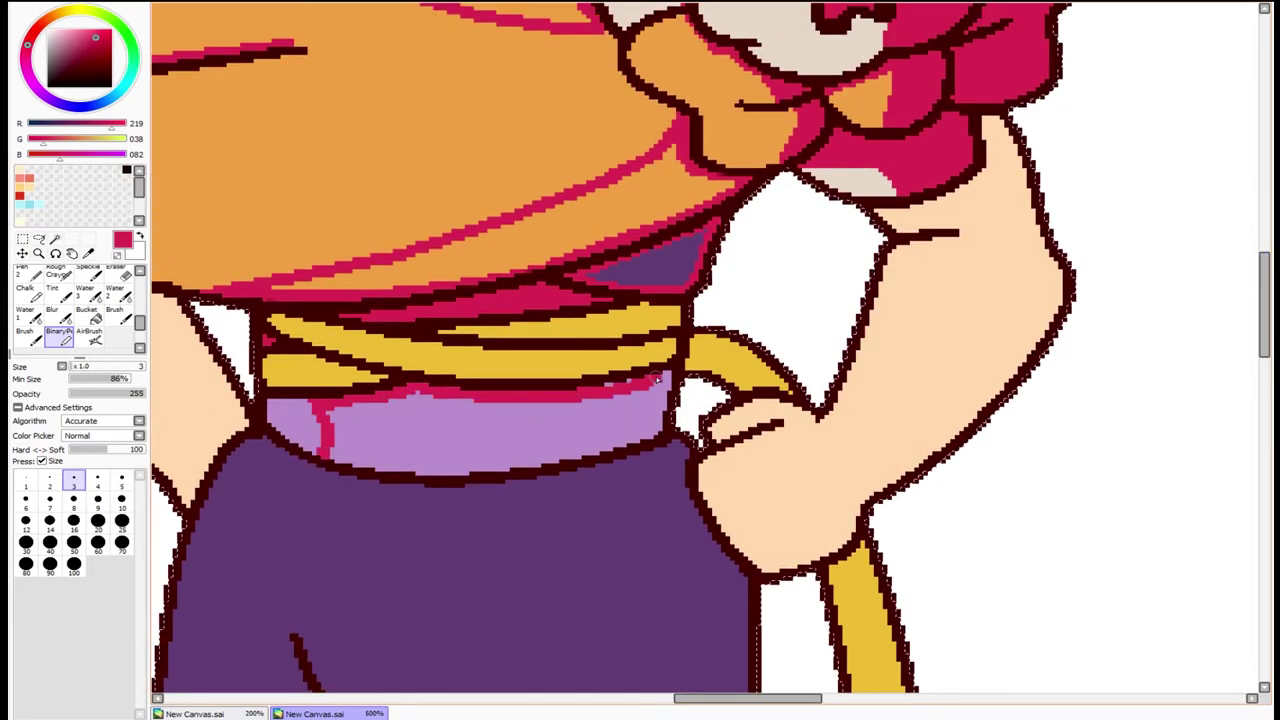
- Outline shading on both arms and the fist, and fill the enclosed areas of the arms, shawl and waistband with crimson
{"action": "scroll", "coordinate": [386, 423], "scroll_direction": "down", "scroll_amount": 2}
{"action": "scroll", "coordinate": [441, 368], "scroll_direction": "up", "scroll_amount": 2}
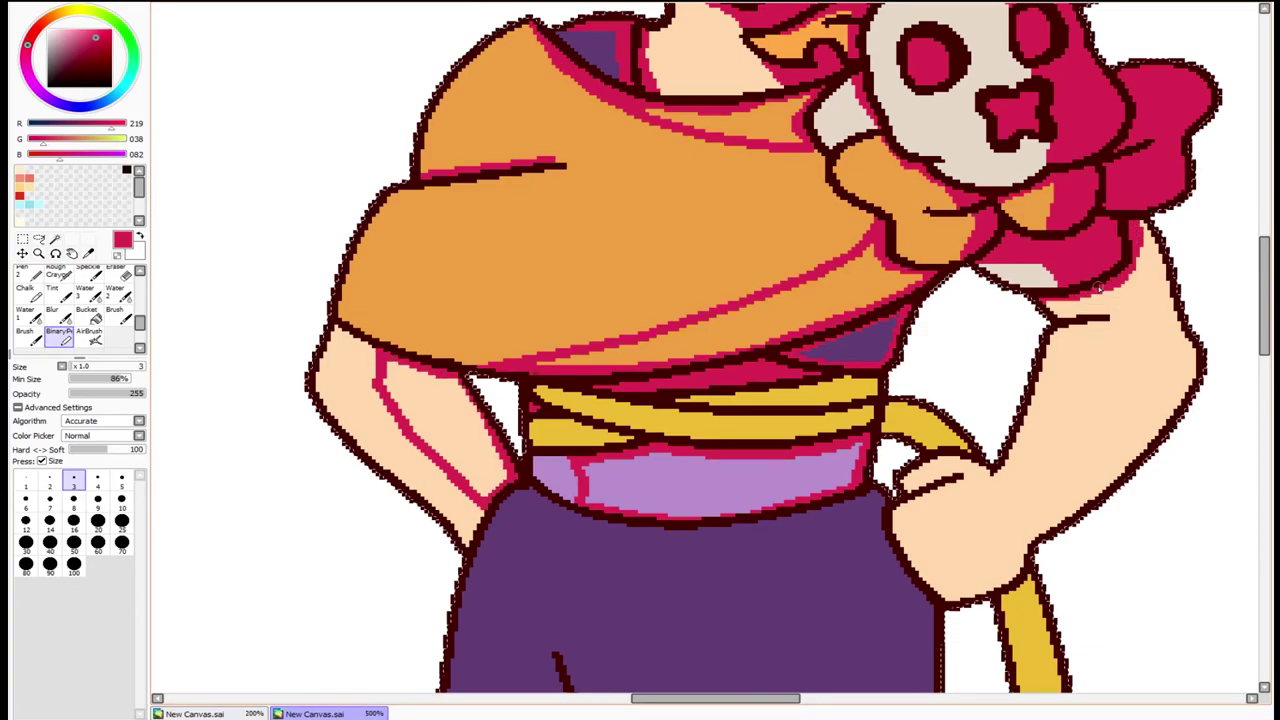
{"action": "left_click_drag", "start_coordinate": [1090, 328], "coordinate": [1018, 490]}
{"action": "mouse_move", "coordinate": [900, 508]}
{"action": "left_mouse_down"}
{"action": "mouse_move", "coordinate": [910, 540]}
{"action": "mouse_move", "coordinate": [1020, 490]}
{"action": "mouse_move", "coordinate": [1180, 360]}
{"action": "mouse_move", "coordinate": [1155, 230]}
{"action": "left_mouse_up"}
{"action": "key", "text": "b"}
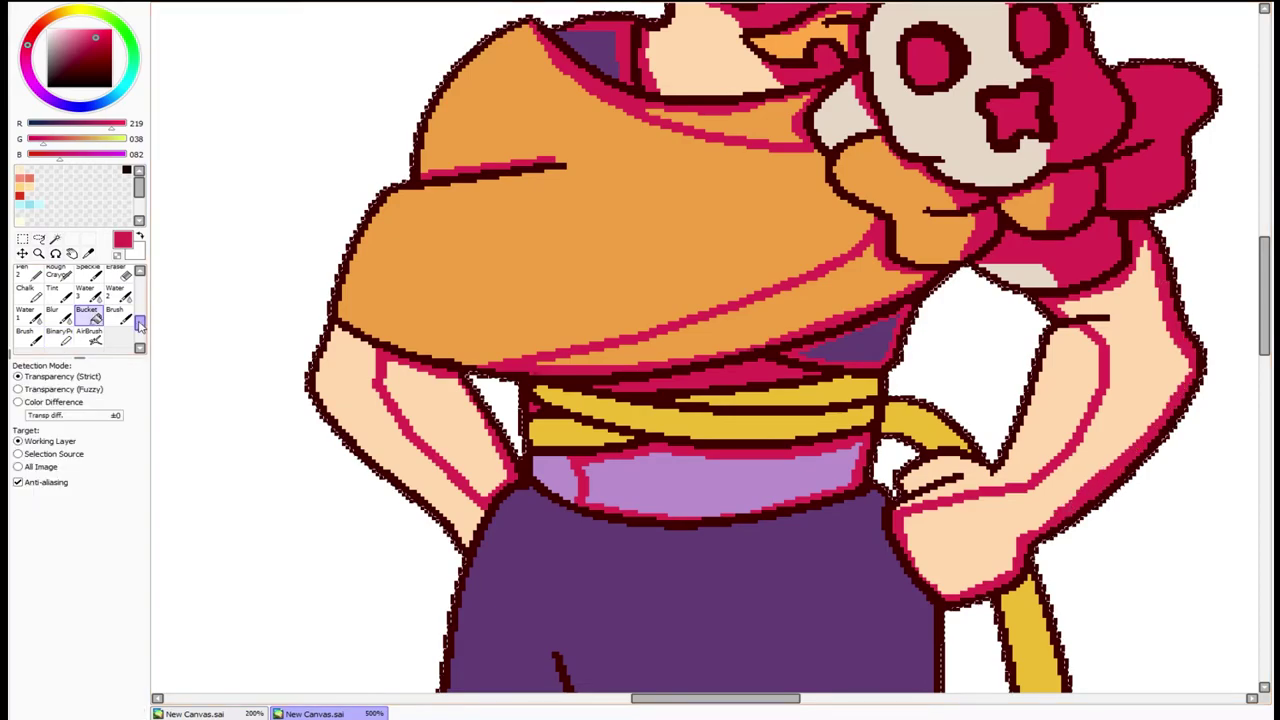
{"action": "left_click", "coordinate": [440, 430]}
{"action": "left_click", "coordinate": [840, 300]}
- Outline shading on both legs of the pants and fill the enclosed areas with crimson
{"action": "scroll", "coordinate": [1103, 449], "scroll_direction": "down", "scroll_amount": 4}
{"action": "scroll", "coordinate": [1103, 449], "scroll_direction": "up", "scroll_amount": 3}
{"action": "key", "text": "n"}
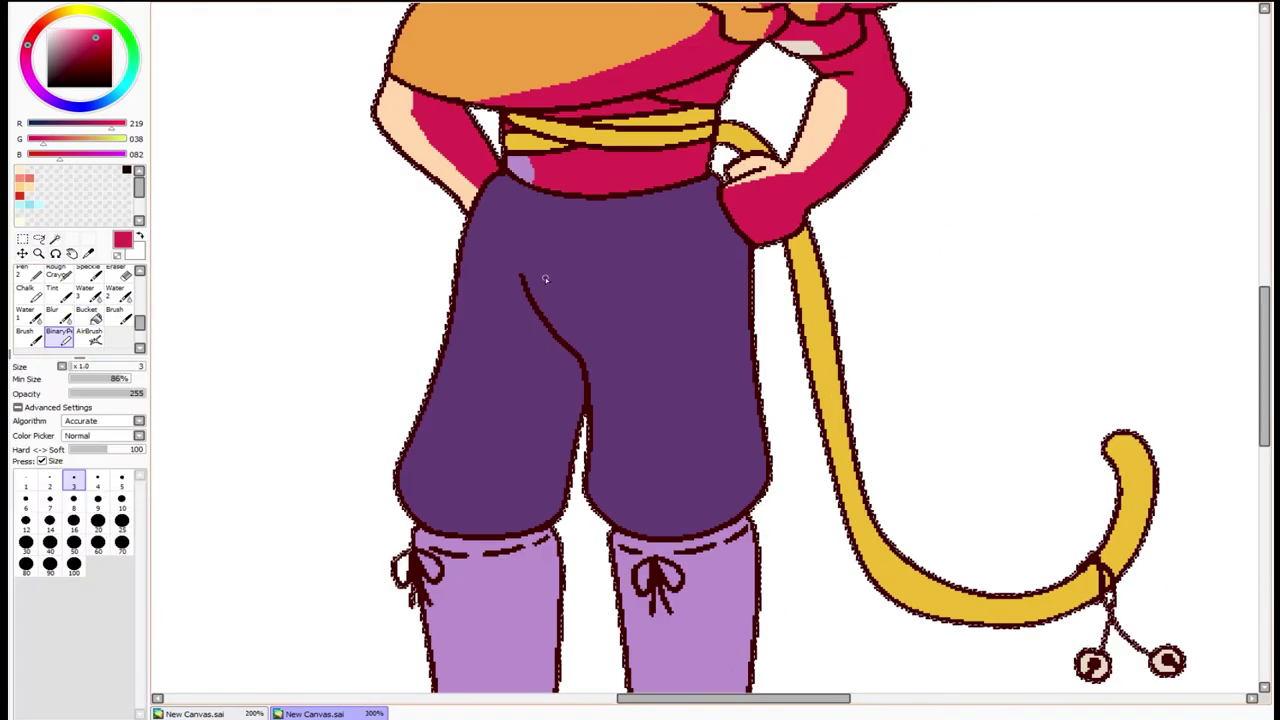
{"action": "mouse_move", "coordinate": [536, 200]}
{"action": "left_mouse_down"}
{"action": "mouse_move", "coordinate": [542, 289]}
{"action": "mouse_move", "coordinate": [581, 358]}
{"action": "mouse_move", "coordinate": [625, 503]}
{"action": "mouse_move", "coordinate": [688, 540]}
{"action": "mouse_move", "coordinate": [760, 515]}
{"action": "left_mouse_up"}
{"action": "left_click_drag", "start_coordinate": [745, 290], "coordinate": [750, 390]}
{"action": "left_click", "coordinate": [88, 314]}
{"action": "left_click", "coordinate": [720, 436]}
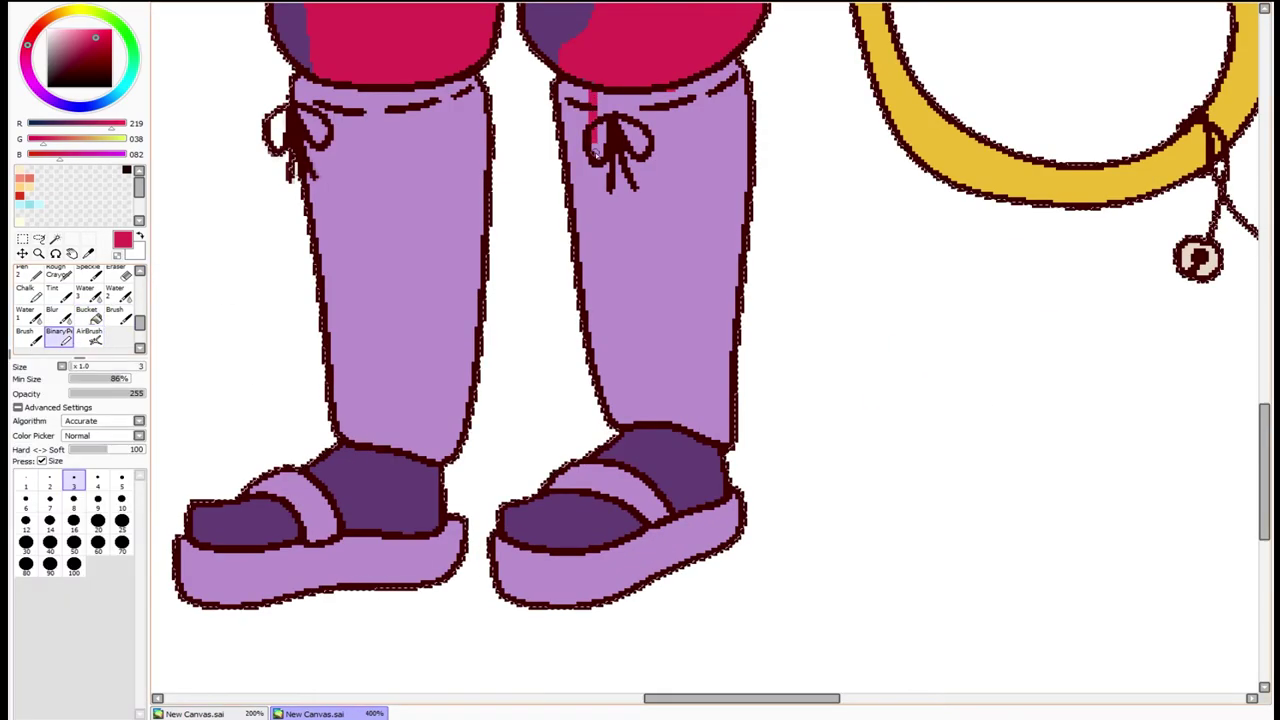
- Outline shading on the leg covering, sock and sandal nearer the tail, and fill the enclosed areas with crimson
{"action": "mouse_move", "coordinate": [594, 95]}
{"action": "left_mouse_down"}
{"action": "mouse_move", "coordinate": [629, 416]}
{"action": "mouse_move", "coordinate": [708, 437]}
{"action": "left_mouse_up"}
{"action": "mouse_move", "coordinate": [740, 72]}
{"action": "left_mouse_down"}
{"action": "mouse_move", "coordinate": [732, 440]}
{"action": "mouse_move", "coordinate": [612, 462]}
{"action": "mouse_move", "coordinate": [522, 522]}
{"action": "mouse_move", "coordinate": [530, 600]}
{"action": "left_mouse_up"}
{"action": "left_click_drag", "start_coordinate": [735, 495], "coordinate": [740, 545]}
{"action": "key", "text": "g"}
{"action": "left_click", "coordinate": [695, 338]}
- Outline shading on the leg covering, sock and sandal farther from the tail, and fill the enclosed areas with crimson
{"action": "scroll", "coordinate": [690, 479], "scroll_direction": "down", "scroll_amount": 2}
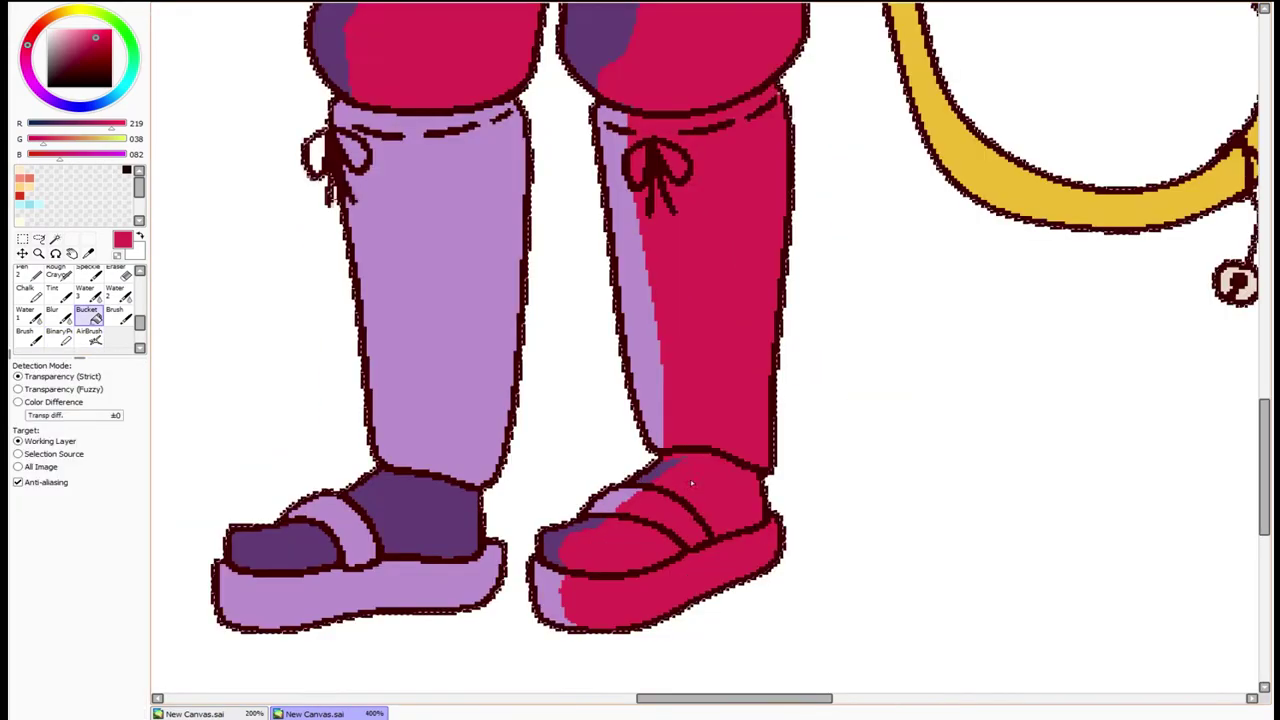
{"action": "key", "text": "n"}
{"action": "mouse_move", "coordinate": [476, 210]}
{"action": "left_mouse_down"}
{"action": "mouse_move", "coordinate": [513, 320]}
{"action": "mouse_move", "coordinate": [500, 460]}
{"action": "left_mouse_up"}
{"action": "mouse_move", "coordinate": [470, 493]}
{"action": "left_mouse_down"}
{"action": "mouse_move", "coordinate": [492, 484]}
{"action": "mouse_move", "coordinate": [372, 520]}
{"action": "mouse_move", "coordinate": [385, 580]}
{"action": "mouse_move", "coordinate": [566, 562]}
{"action": "left_mouse_up"}
{"action": "key", "text": "g"}
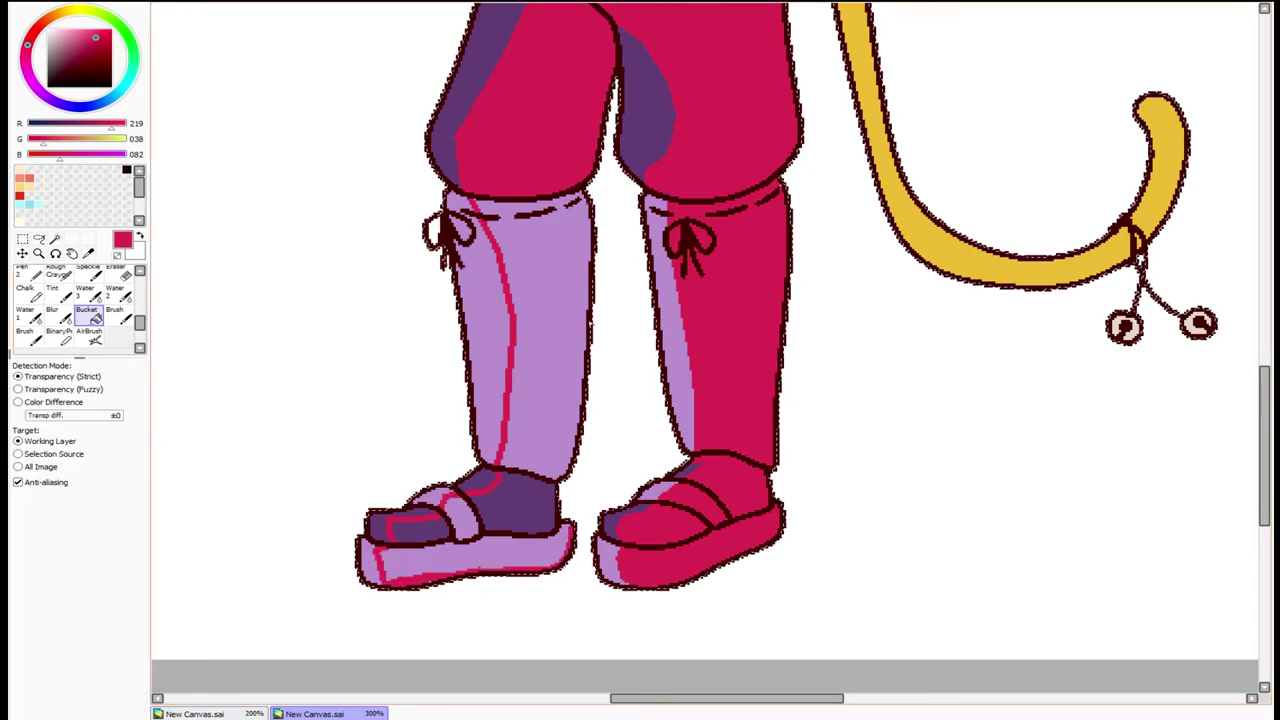
{"action": "key", "text": "n"}
{"action": "left_click_drag", "start_coordinate": [585, 198], "coordinate": [570, 368]}
{"action": "key", "text": "g"}
{"action": "left_click", "coordinate": [556, 423]}
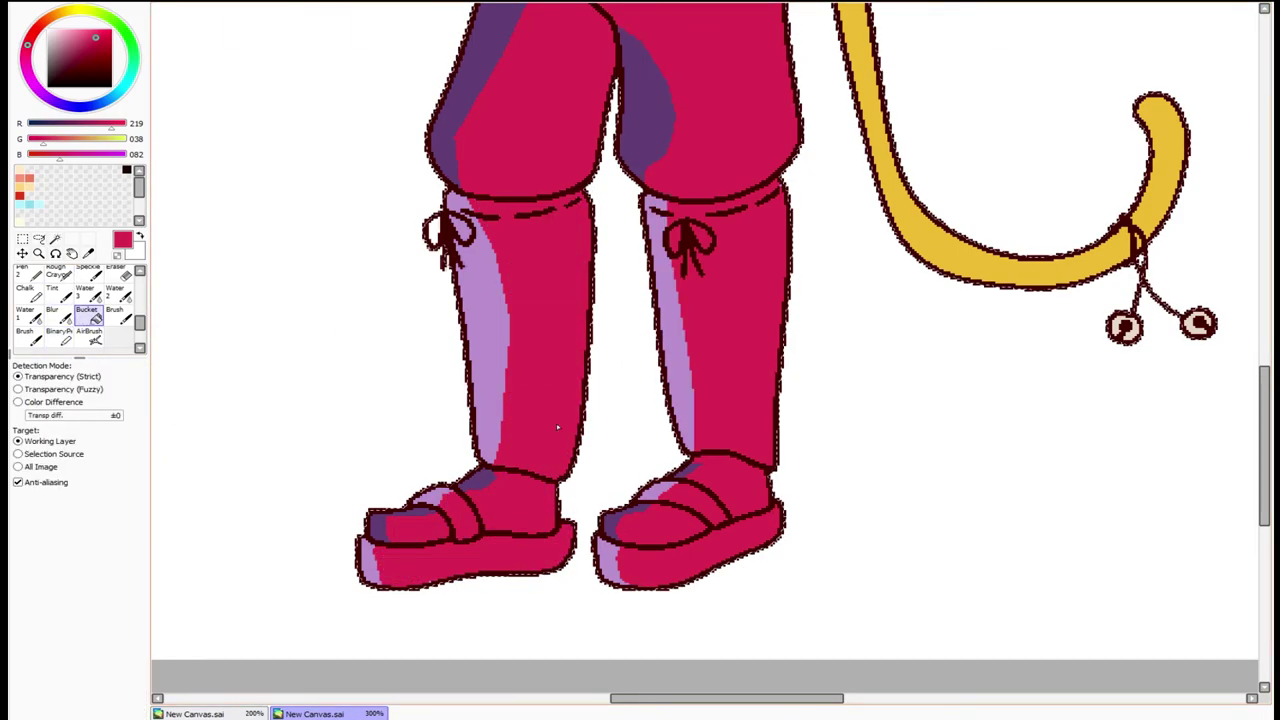
- Refine the shading edges on the pants with the Binary Pen at size 25
{"action": "scroll", "coordinate": [556, 423], "scroll_direction": "down", "scroll_amount": 3}
{"action": "scroll", "coordinate": [640, 390], "scroll_direction": "up", "scroll_amount": 1}
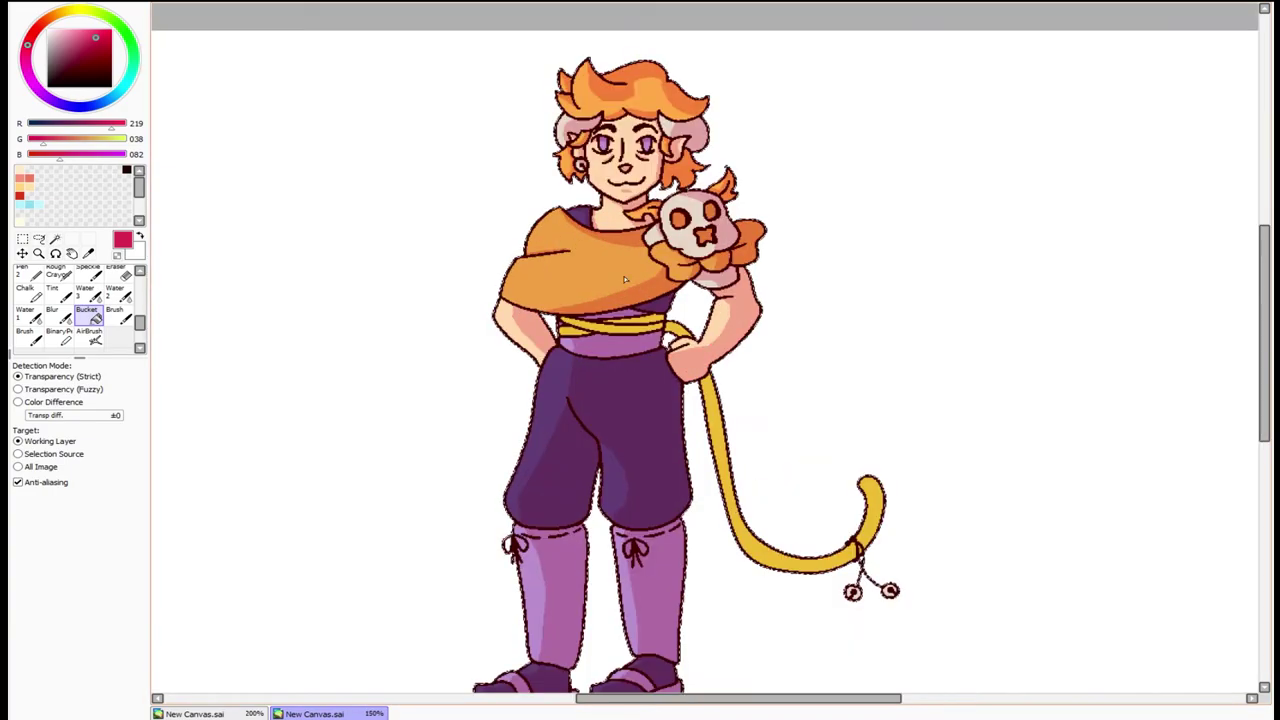
{"action": "scroll", "coordinate": [640, 390], "scroll_direction": "up", "scroll_amount": 2}
{"action": "key", "text": "n"}
{"action": "key", "text": "bracketleft"}
{"action": "key", "text": "bracketleft"}
{"action": "key", "text": "bracketleft"}
{"action": "key", "text": "bracketleft"}
{"action": "key", "text": "bracketleft"}
{"action": "mouse_move", "coordinate": [510, 316]}
{"action": "left_mouse_down"}
{"action": "mouse_move", "coordinate": [600, 443]}
{"action": "mouse_move", "coordinate": [571, 340]}
{"action": "mouse_move", "coordinate": [490, 368]}
{"action": "mouse_move", "coordinate": [451, 443]}
{"action": "left_mouse_up"}
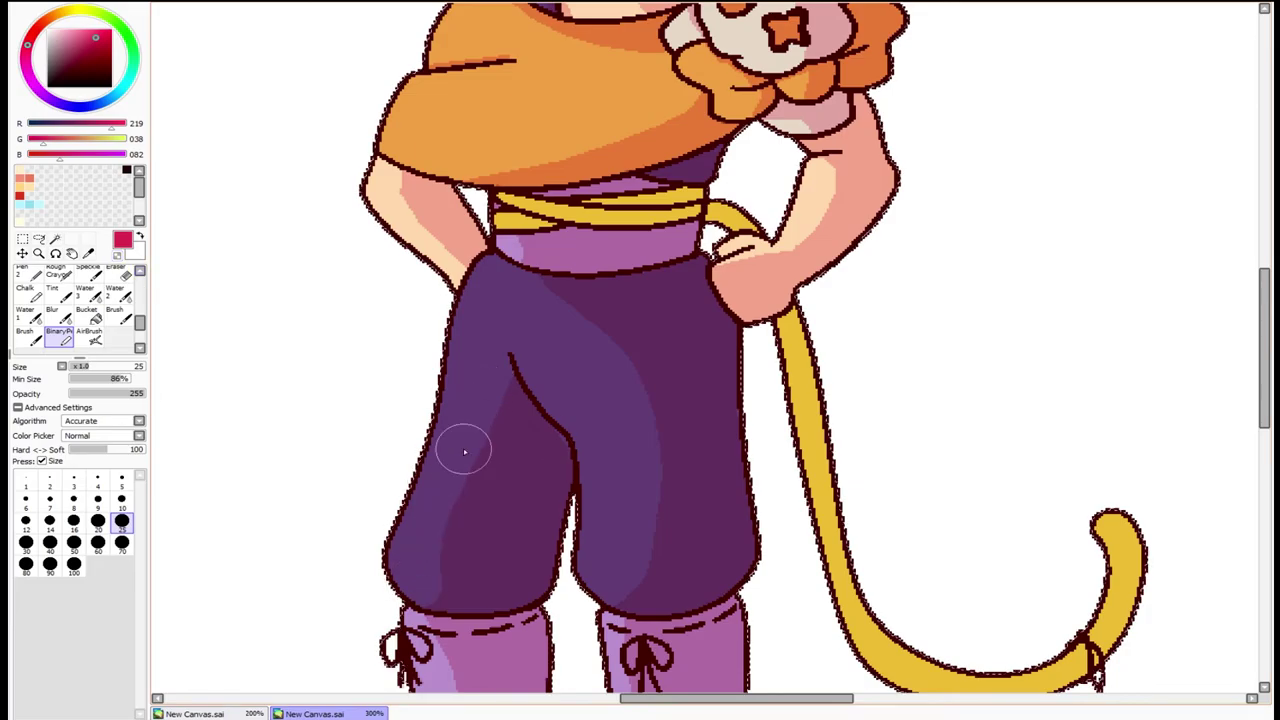
- Smooth the shading edges on both leg coverings and sandals with the Binary Pen set to the transparent color
{"action": "scroll", "coordinate": [451, 443], "scroll_direction": "down", "scroll_amount": 1}
{"action": "scroll", "coordinate": [534, 406], "scroll_direction": "up", "scroll_amount": 2}
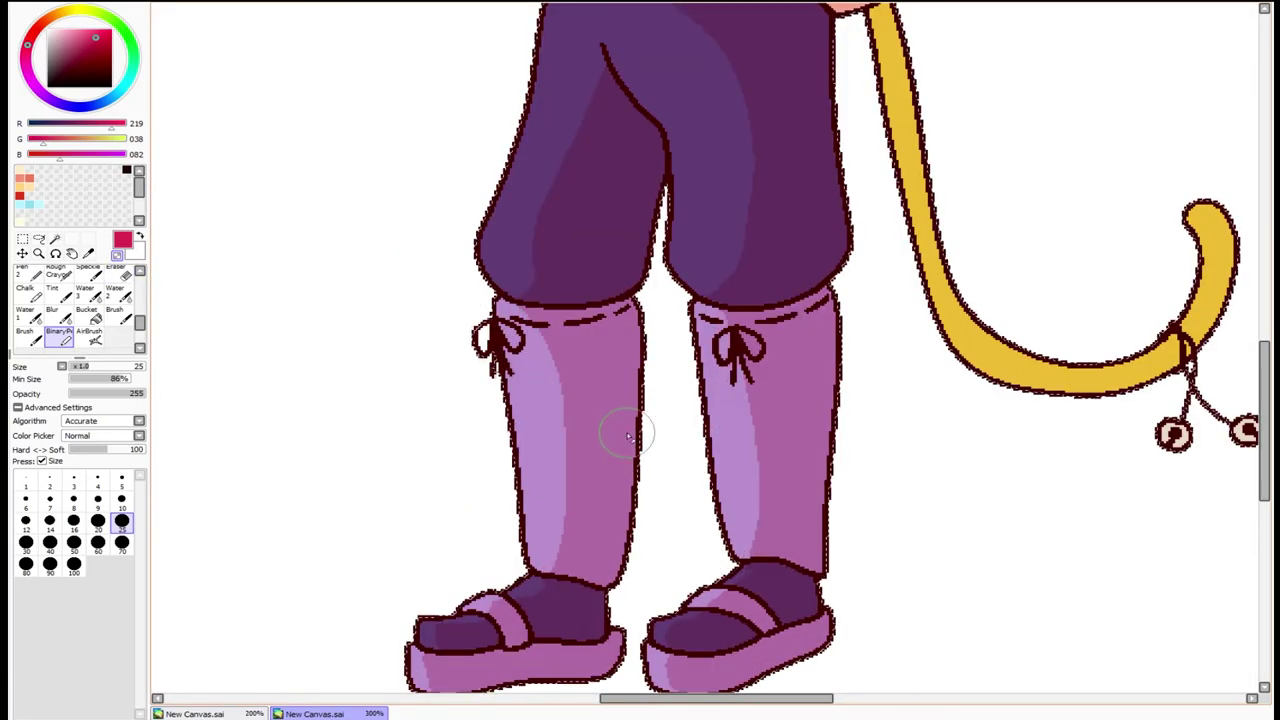
{"action": "scroll", "coordinate": [809, 443], "scroll_direction": "down", "scroll_amount": 2}
{"action": "scroll", "coordinate": [809, 443], "scroll_direction": "up", "scroll_amount": 4}
{"action": "scroll", "coordinate": [845, 530], "scroll_direction": "down", "scroll_amount": 2}
{"action": "scroll", "coordinate": [845, 530], "scroll_direction": "down", "scroll_amount": 2}
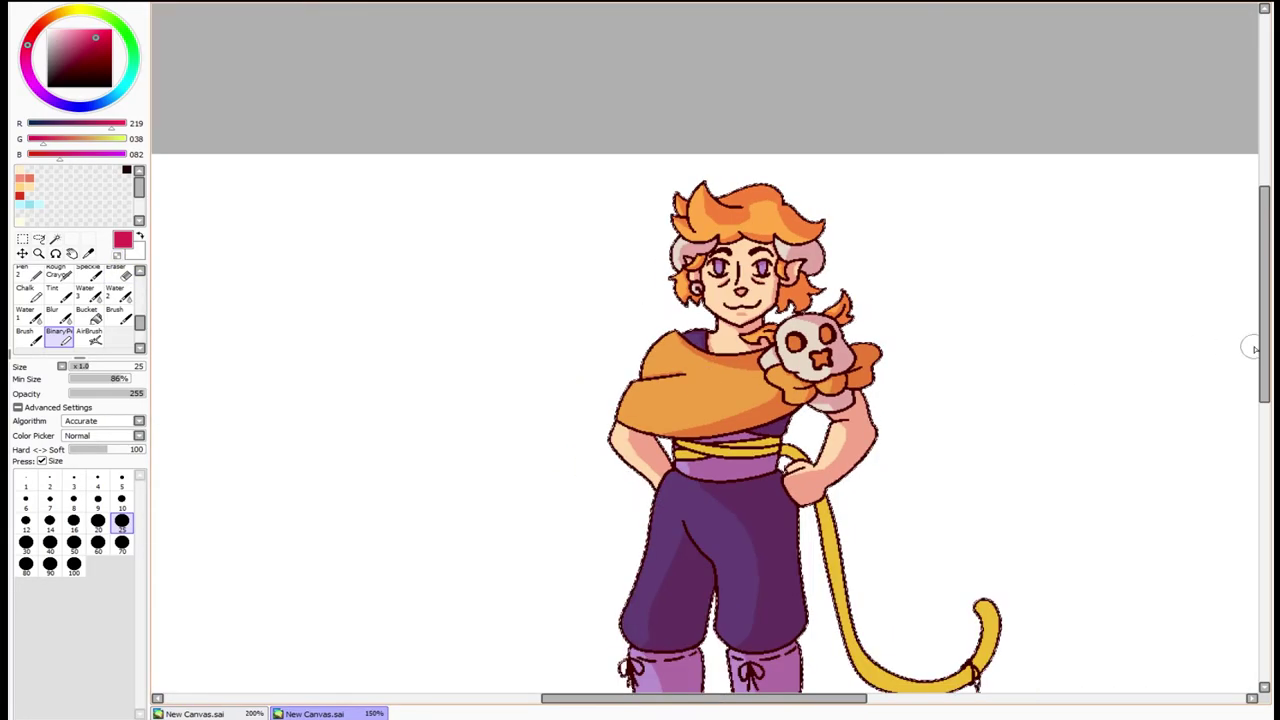
{"action": "scroll", "coordinate": [845, 530], "scroll_direction": "up", "scroll_amount": 1}
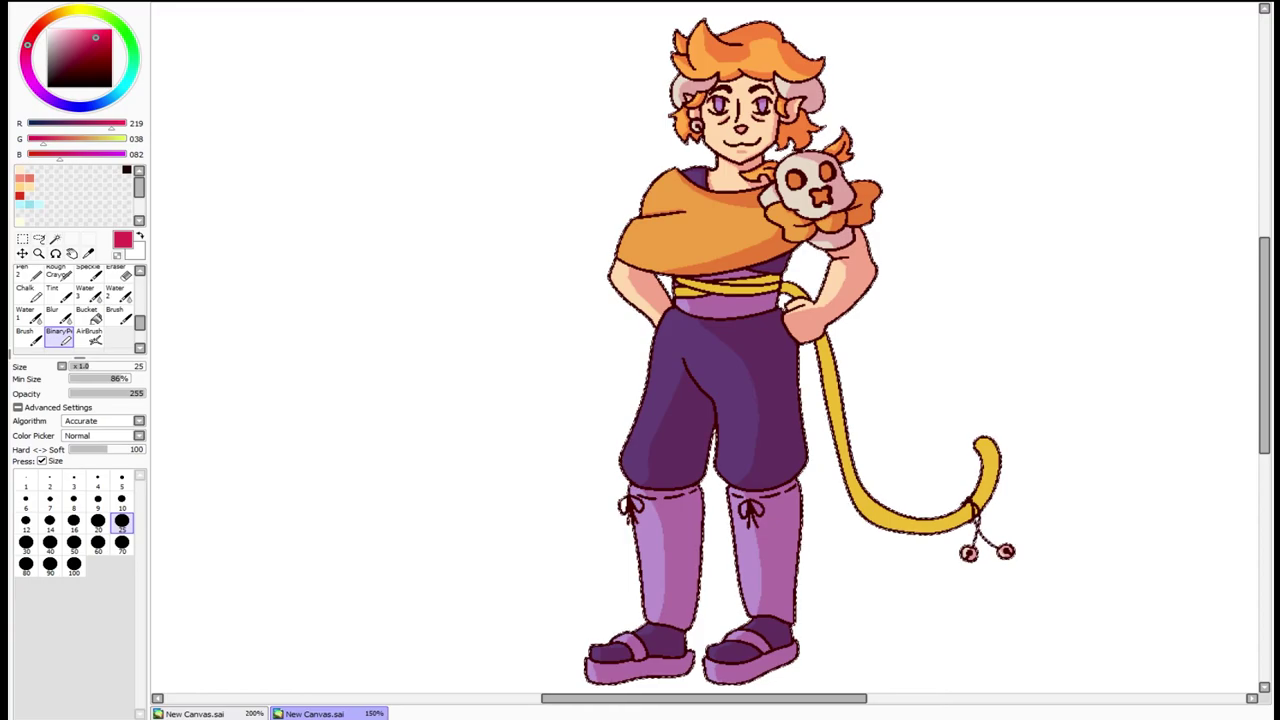
- Paste the tiger-stripe texture over the shawl and rotate it so the stripes run across the chest
{"action": "key", "text": "ctrl+v"}
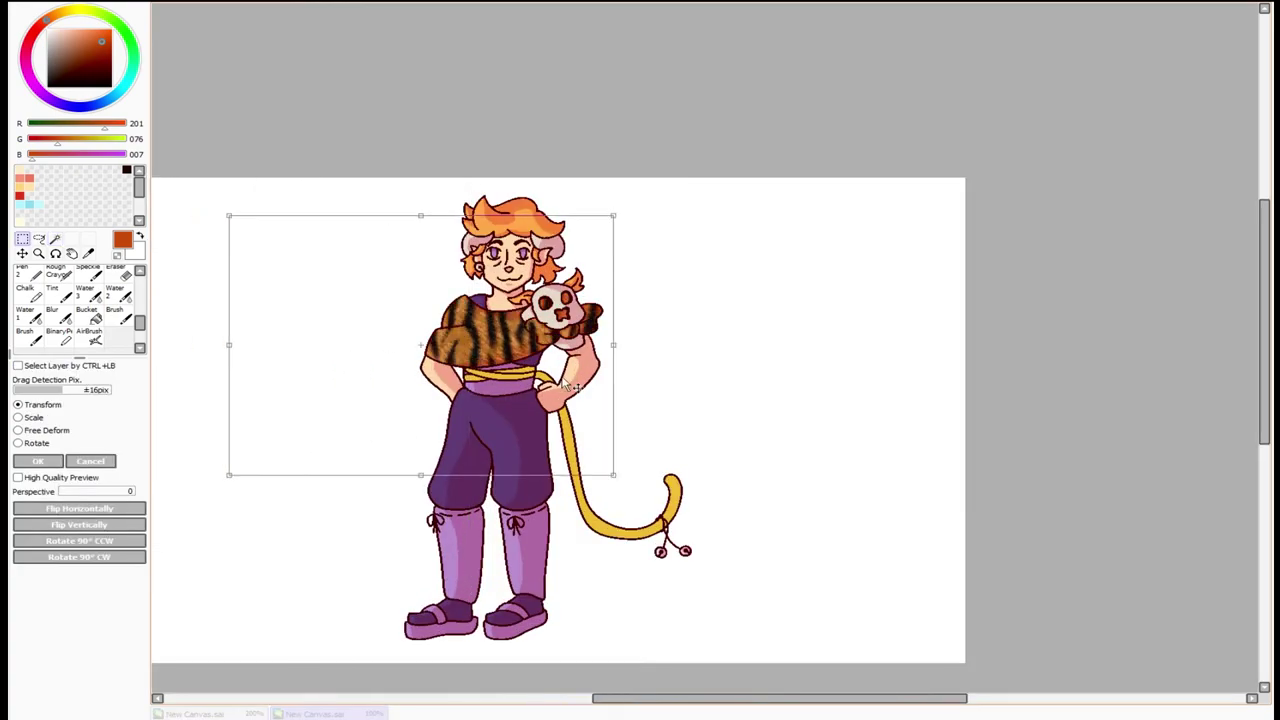
{"action": "left_click_drag", "start_coordinate": [572, 385], "coordinate": [563, 143]}
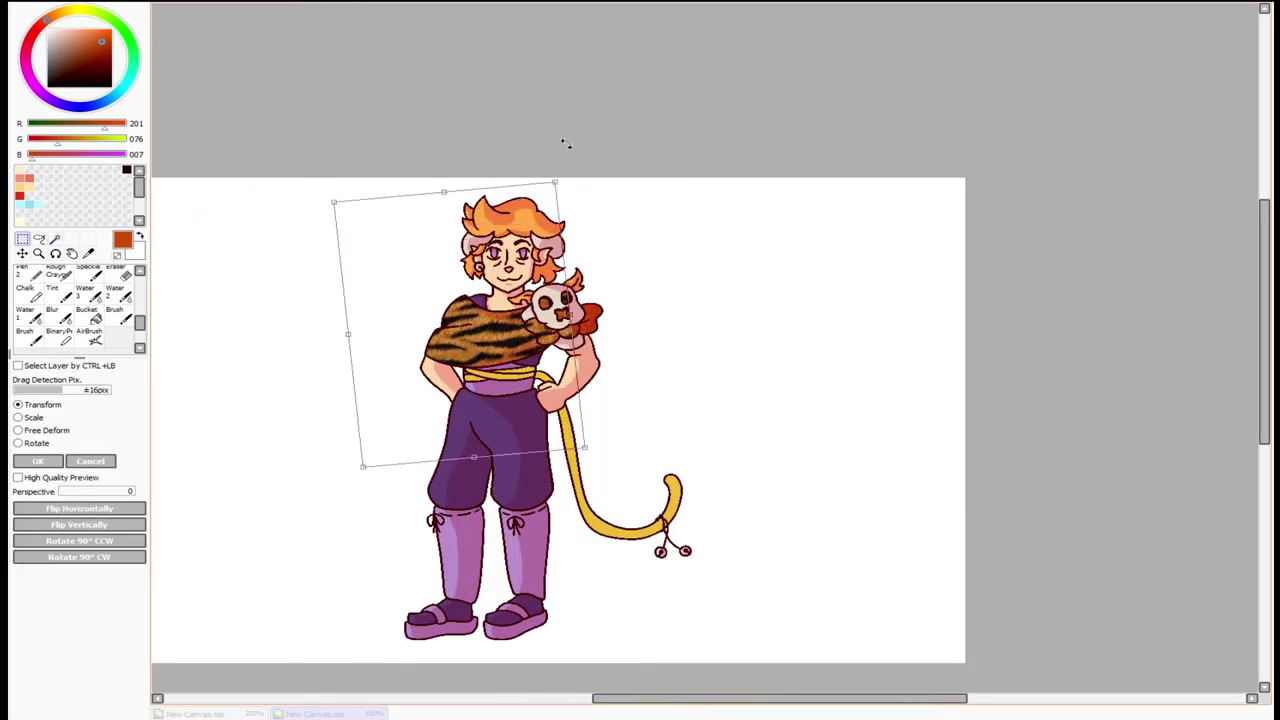
{"action": "scroll", "coordinate": [680, 370], "scroll_direction": "up", "scroll_amount": 5}
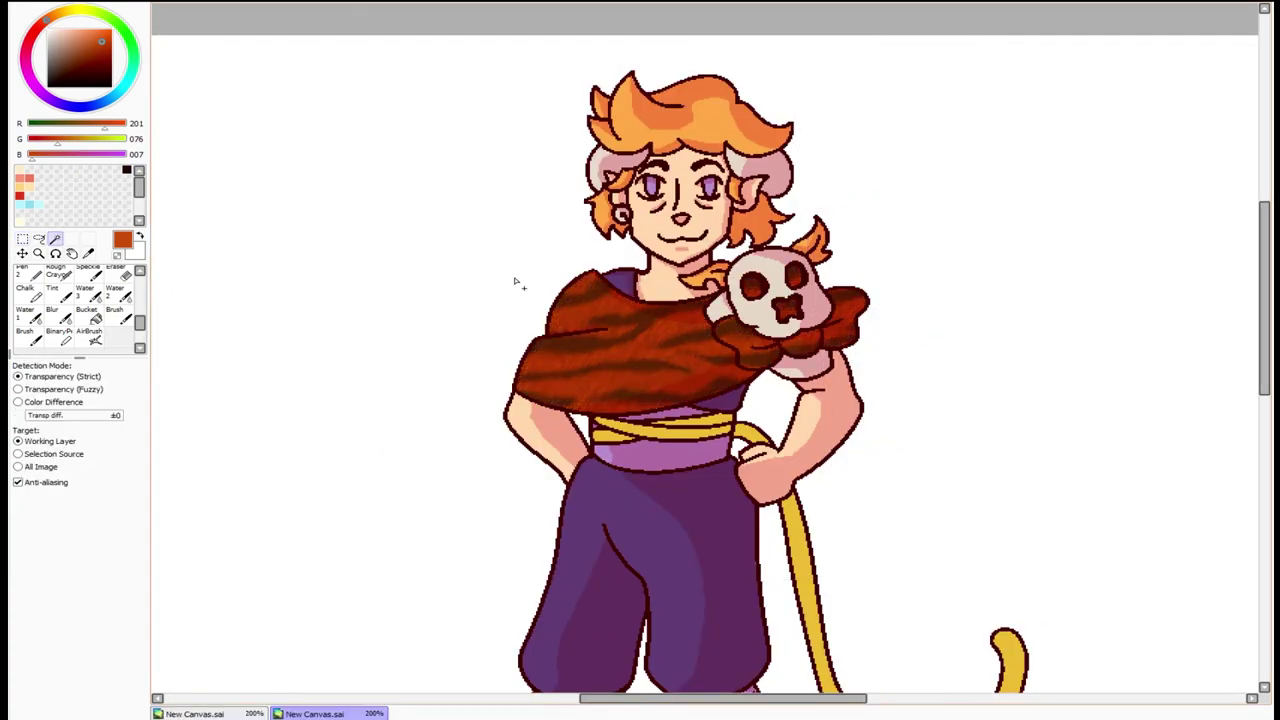
- Lasso the area beside the skull and transform the tiger-stripe texture to cover the shawl and the shoulder creature's ruff
{"action": "scroll", "coordinate": [700, 300], "scroll_direction": "up", "scroll_amount": 4}
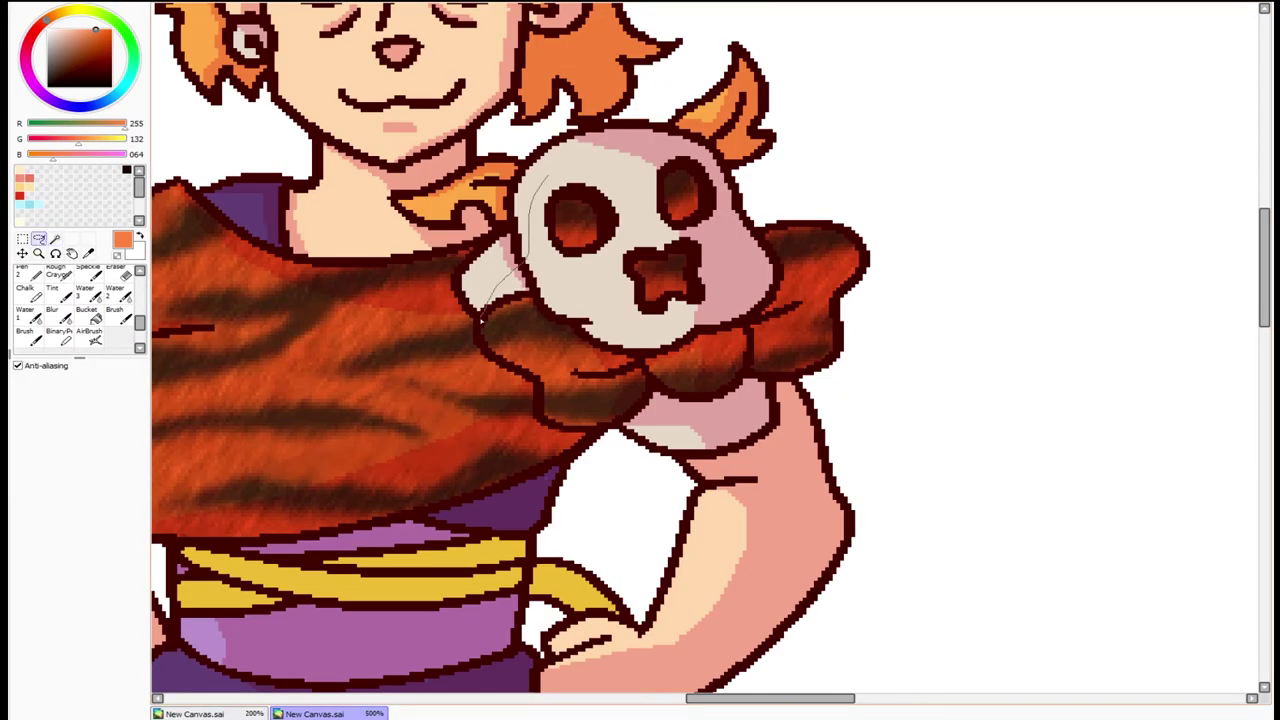
{"action": "scroll", "coordinate": [932, 404], "scroll_direction": "down", "scroll_amount": 3}
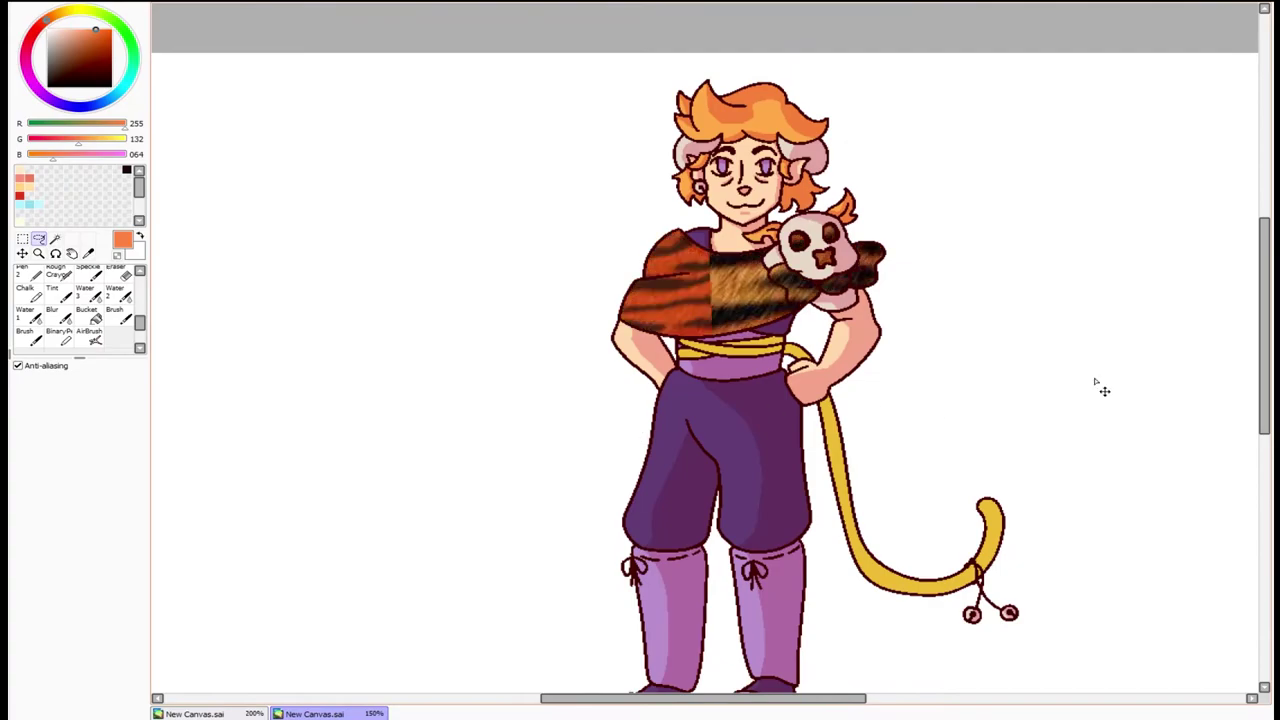
{"action": "scroll", "coordinate": [1043, 404], "scroll_direction": "down", "scroll_amount": 3}
{"action": "scroll", "coordinate": [1043, 404], "scroll_direction": "up", "scroll_amount": 2}
{"action": "key", "text": "ctrl+t"}
{"action": "left_click_drag", "start_coordinate": [1037, 374], "coordinate": [1003, 263]}
{"action": "key", "text": "Return"}
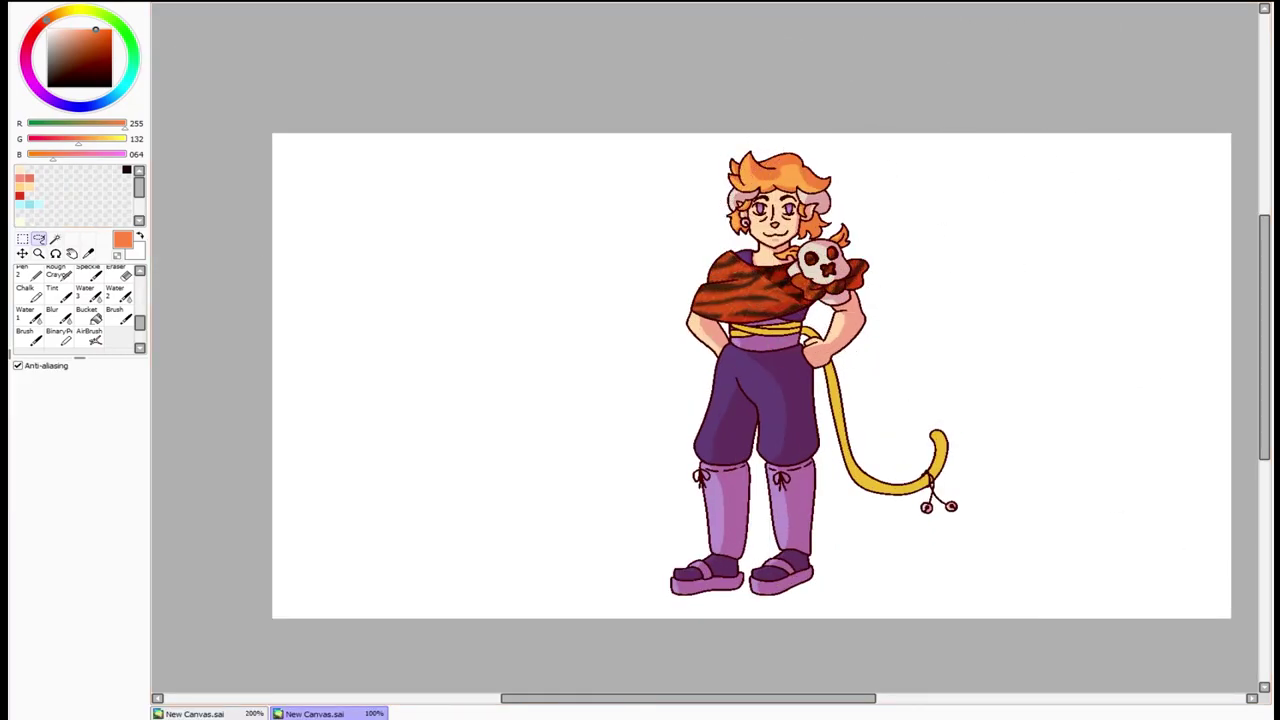
- Paint white highlight stripes across the yellow waist wrap and tail with the Binary Pen at size 4
{"action": "scroll", "coordinate": [750, 375], "scroll_direction": "up", "scroll_amount": 2}
{"action": "key", "text": "w"}
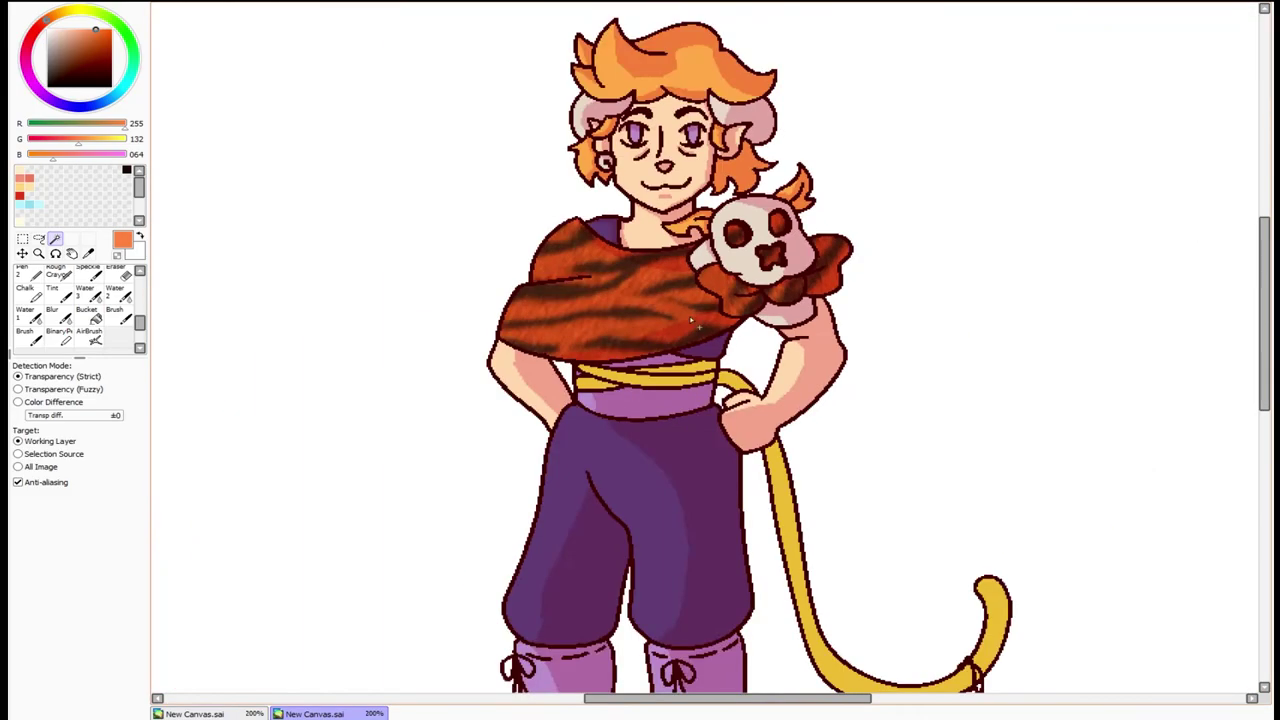
{"action": "scroll", "coordinate": [693, 300], "scroll_direction": "down", "scroll_amount": 1}
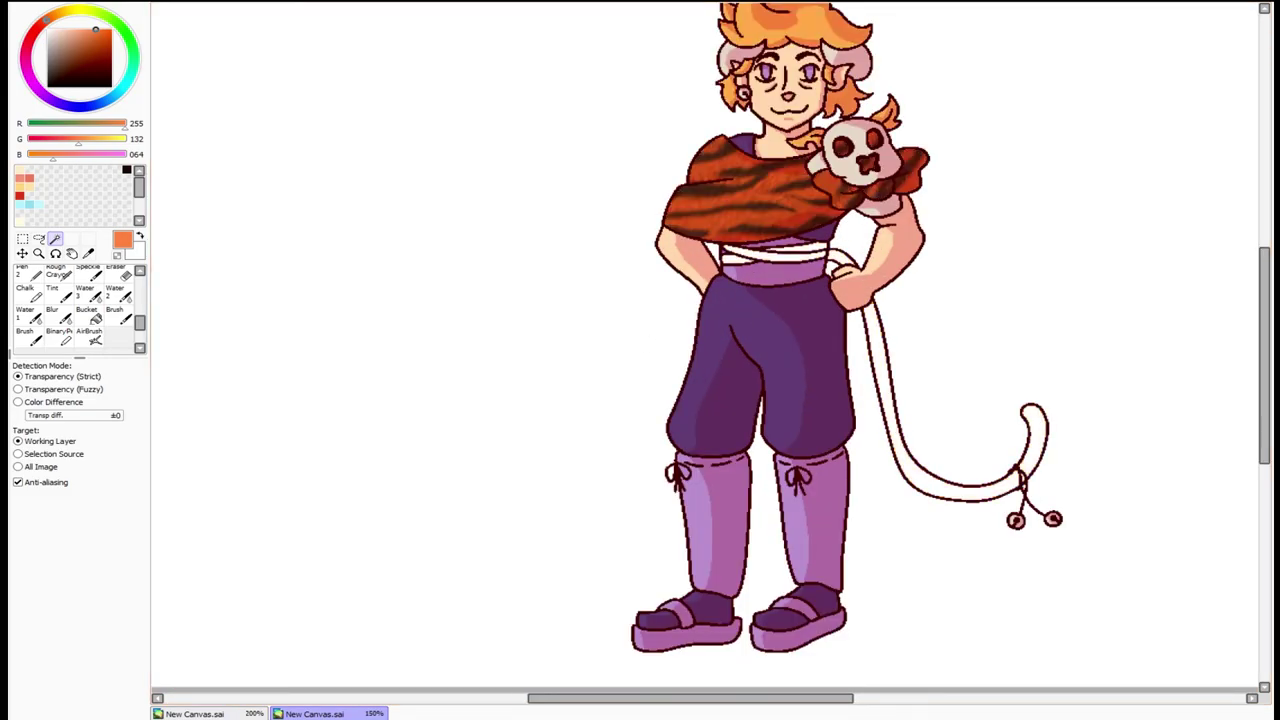
{"action": "scroll", "coordinate": [588, 428], "scroll_direction": "up", "scroll_amount": 5}
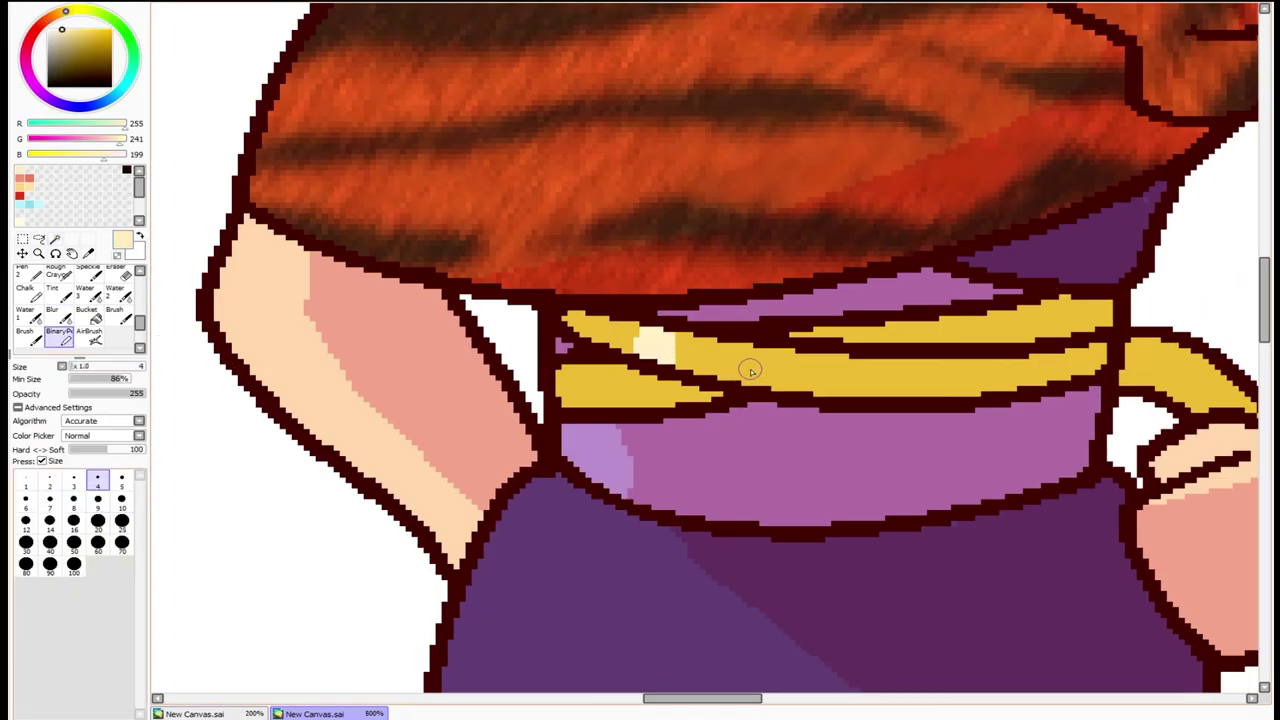
{"action": "scroll", "coordinate": [640, 417], "scroll_direction": "down", "scroll_amount": 4}
{"action": "scroll", "coordinate": [626, 508], "scroll_direction": "up", "scroll_amount": 3}
{"action": "left_click_drag", "start_coordinate": [640, 400], "coordinate": [670, 460]}
{"action": "scroll", "coordinate": [626, 508], "scroll_direction": "down", "scroll_amount": 1}
{"action": "left_click_drag", "start_coordinate": [680, 512], "coordinate": [720, 530]}
{"action": "scroll", "coordinate": [277, 245], "scroll_direction": "down", "scroll_amount": 1}
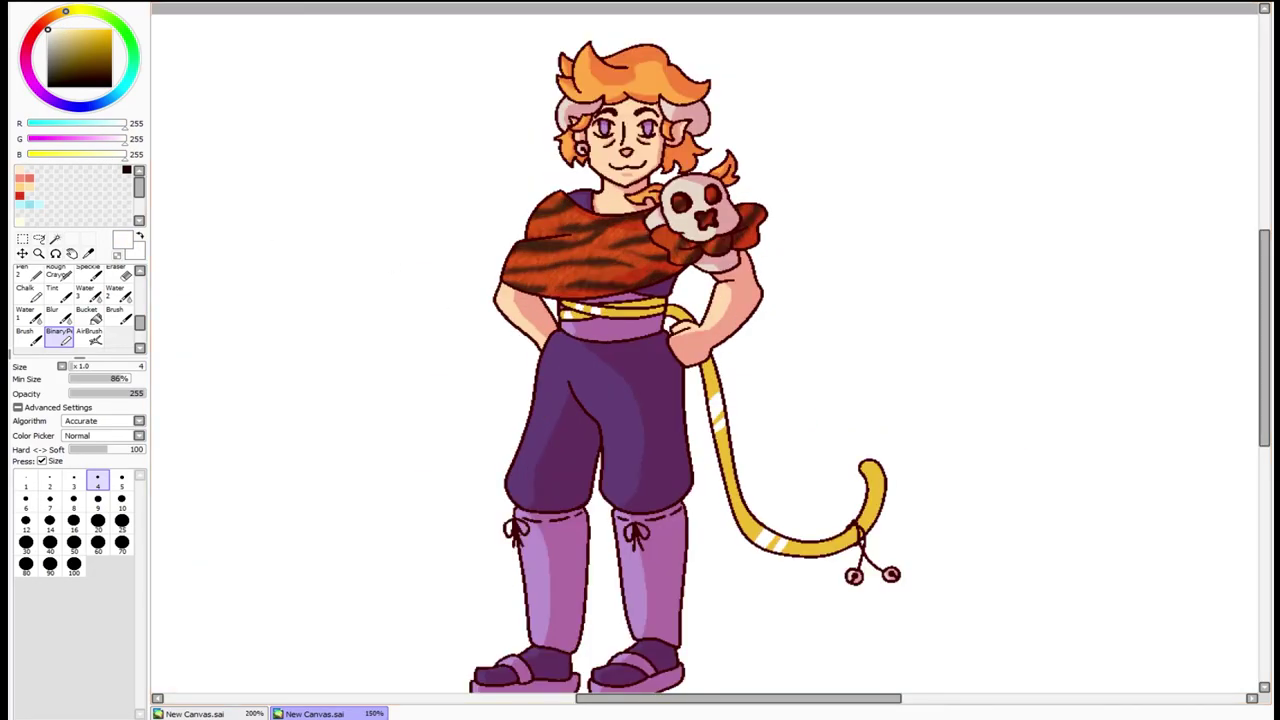
- Add white highlights to the creature's skull, the horn and both eyes with the Binary Pen at size 4
{"action": "scroll", "coordinate": [798, 250], "scroll_direction": "up", "scroll_amount": 4}
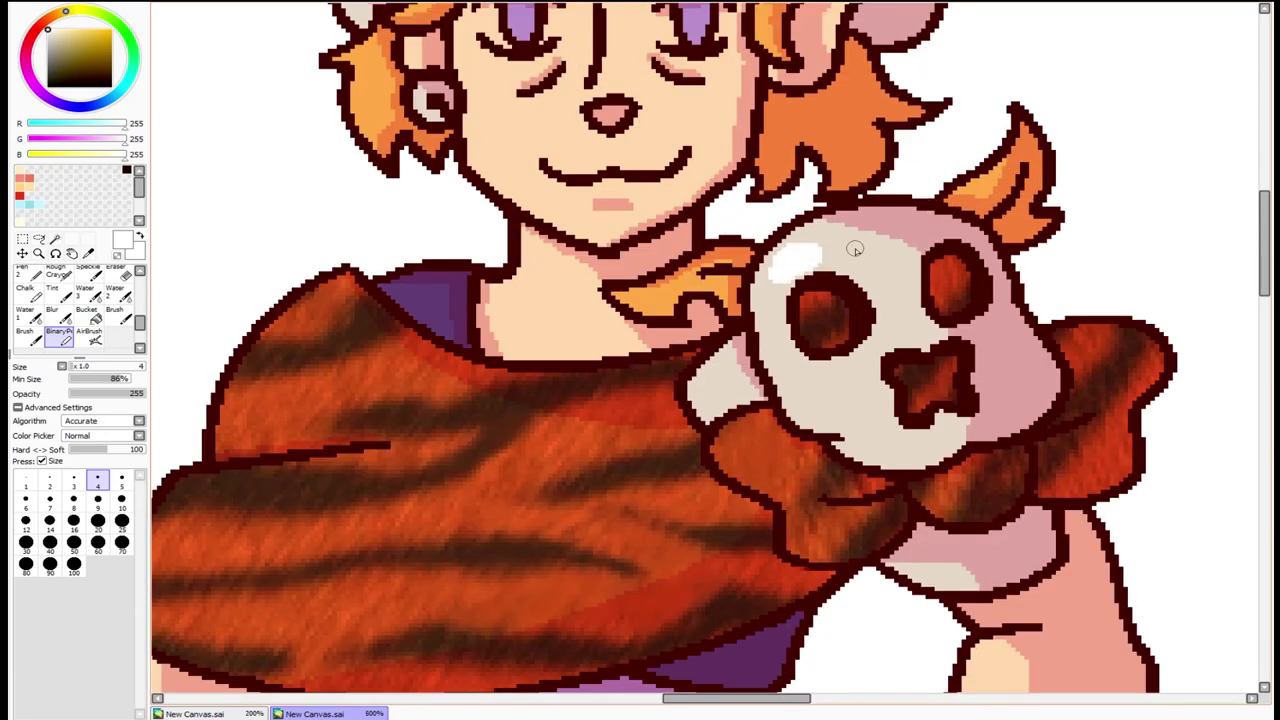
{"action": "scroll", "coordinate": [859, 249], "scroll_direction": "down", "scroll_amount": 4}
{"action": "scroll", "coordinate": [493, 243], "scroll_direction": "up", "scroll_amount": 4}
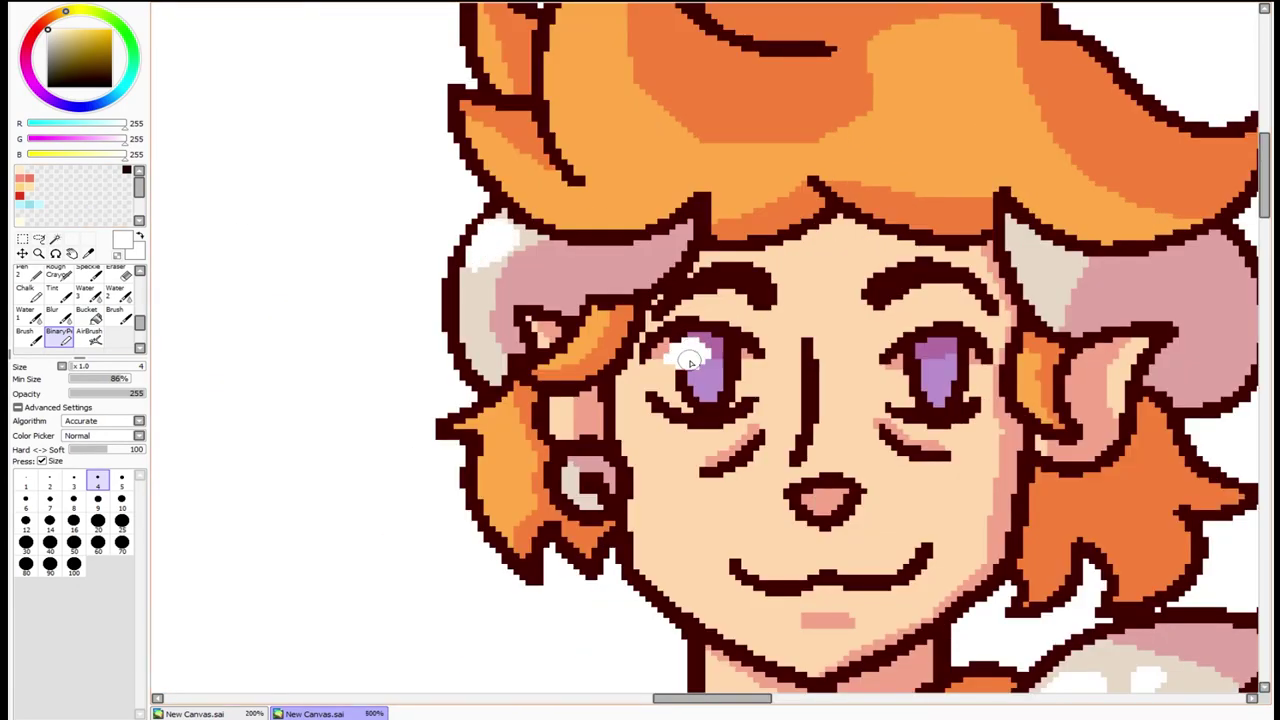
{"action": "scroll", "coordinate": [1181, 360], "scroll_direction": "down", "scroll_amount": 5}
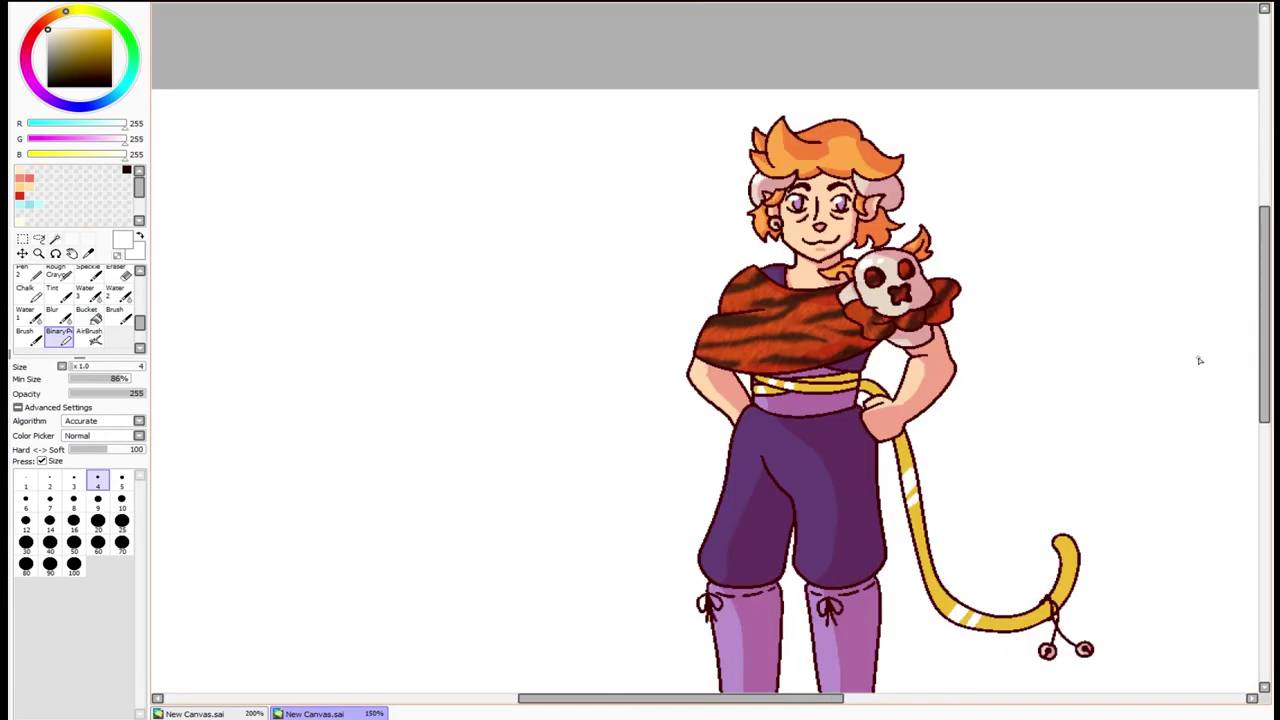
{"action": "left_click_drag", "start_coordinate": [1261, 334], "coordinate": [1258, 342]}
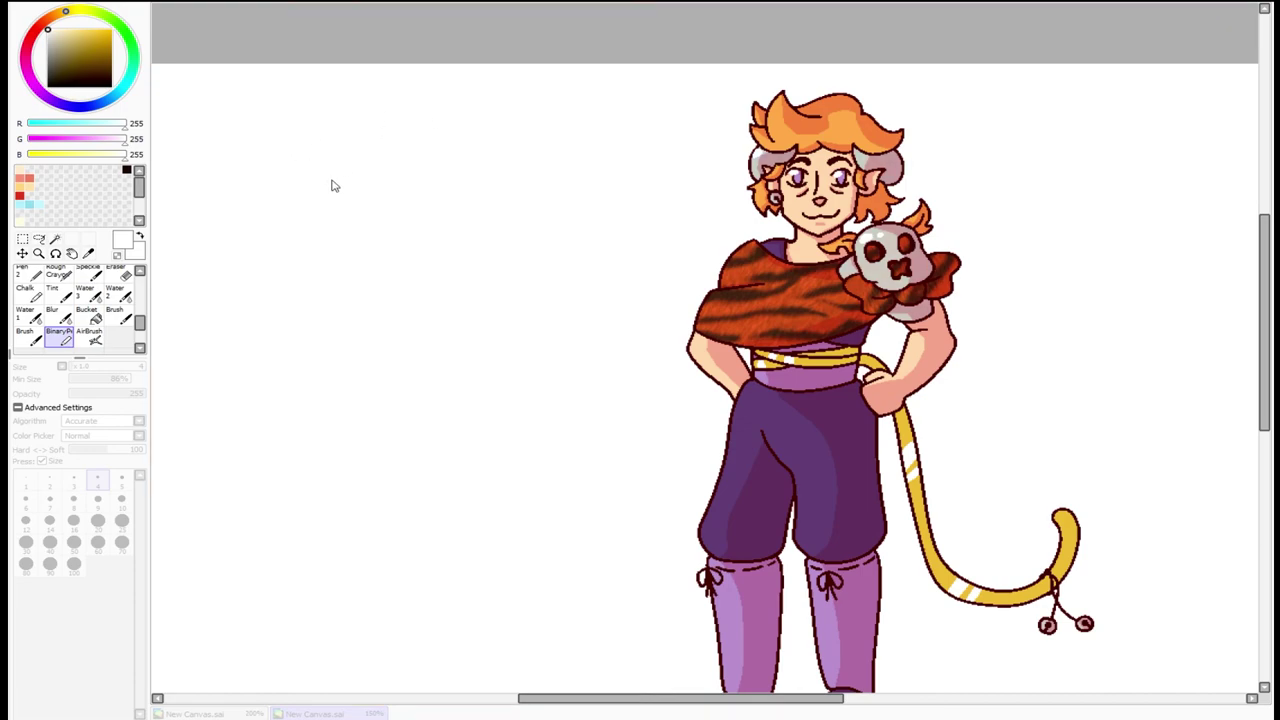
- Draw dark brown ridge lines on both horns with the Binary Pen at size 3
{"action": "scroll", "coordinate": [820, 185], "scroll_direction": "up", "scroll_amount": 3}
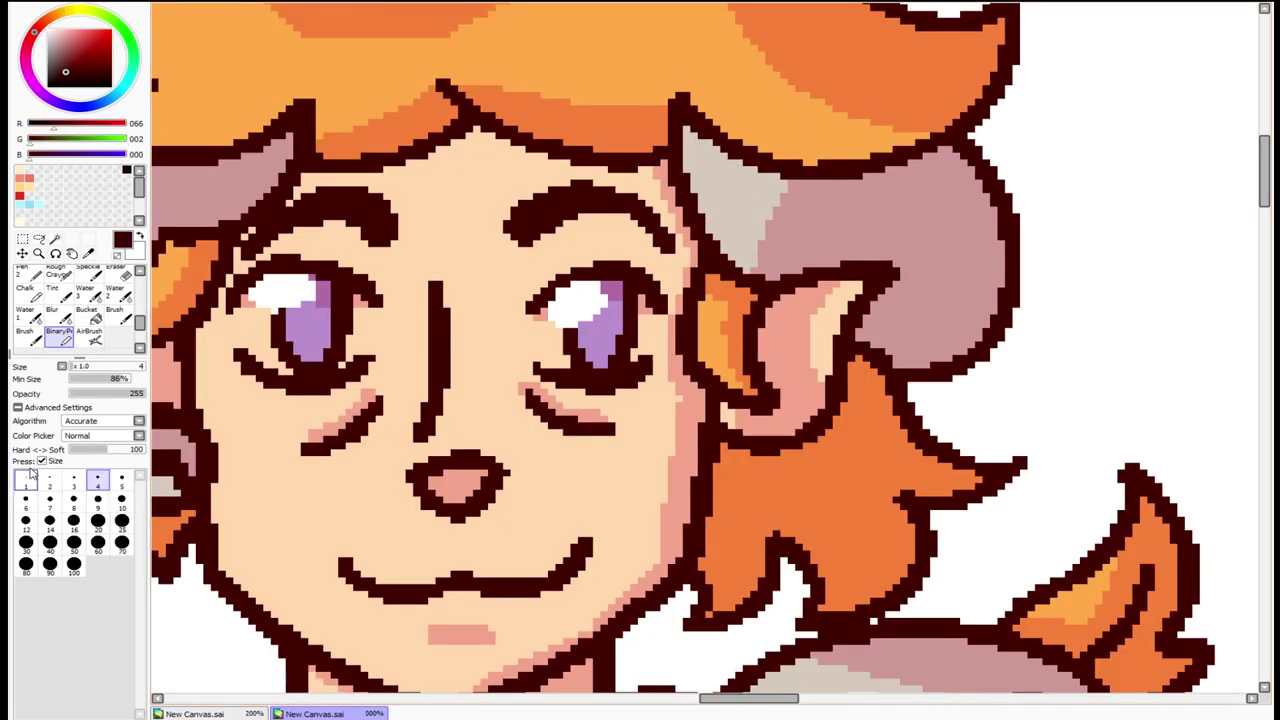
{"action": "key", "text": "ctrl+z"}
{"action": "key", "text": "bracketright"}
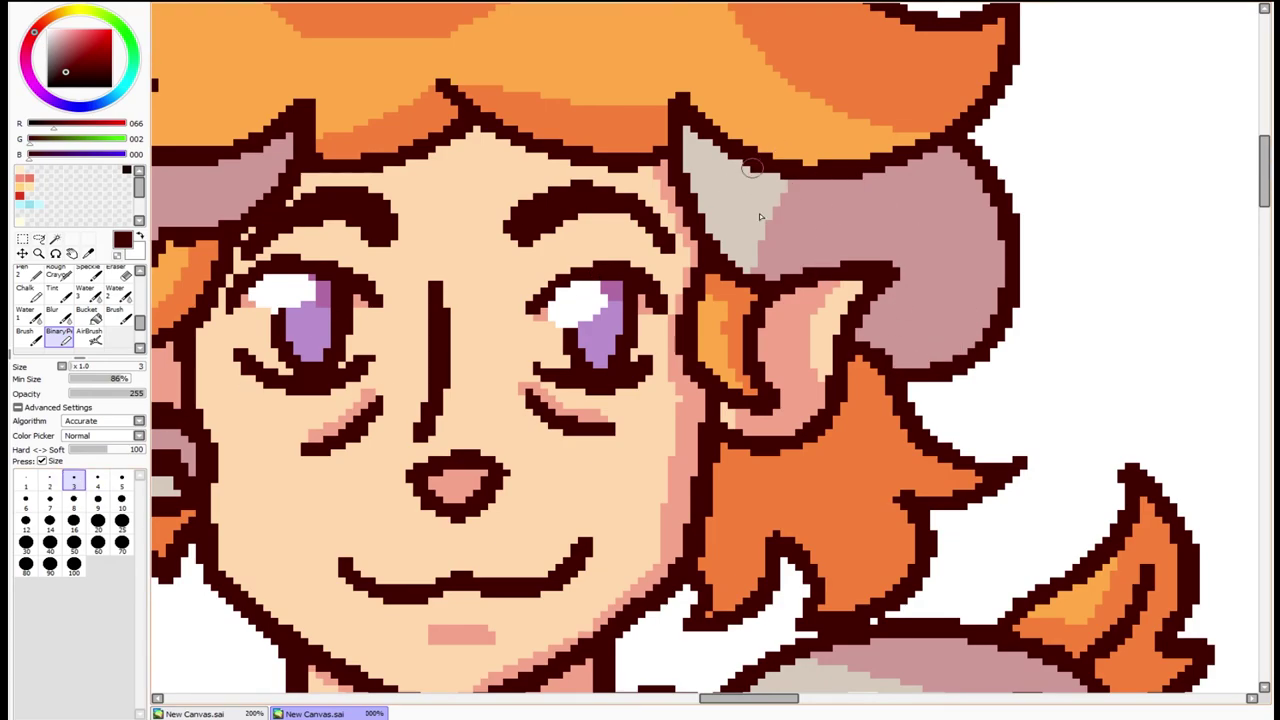
{"action": "scroll", "coordinate": [978, 312], "scroll_direction": "down", "scroll_amount": 3}
{"action": "scroll", "coordinate": [395, 329], "scroll_direction": "up", "scroll_amount": 2}
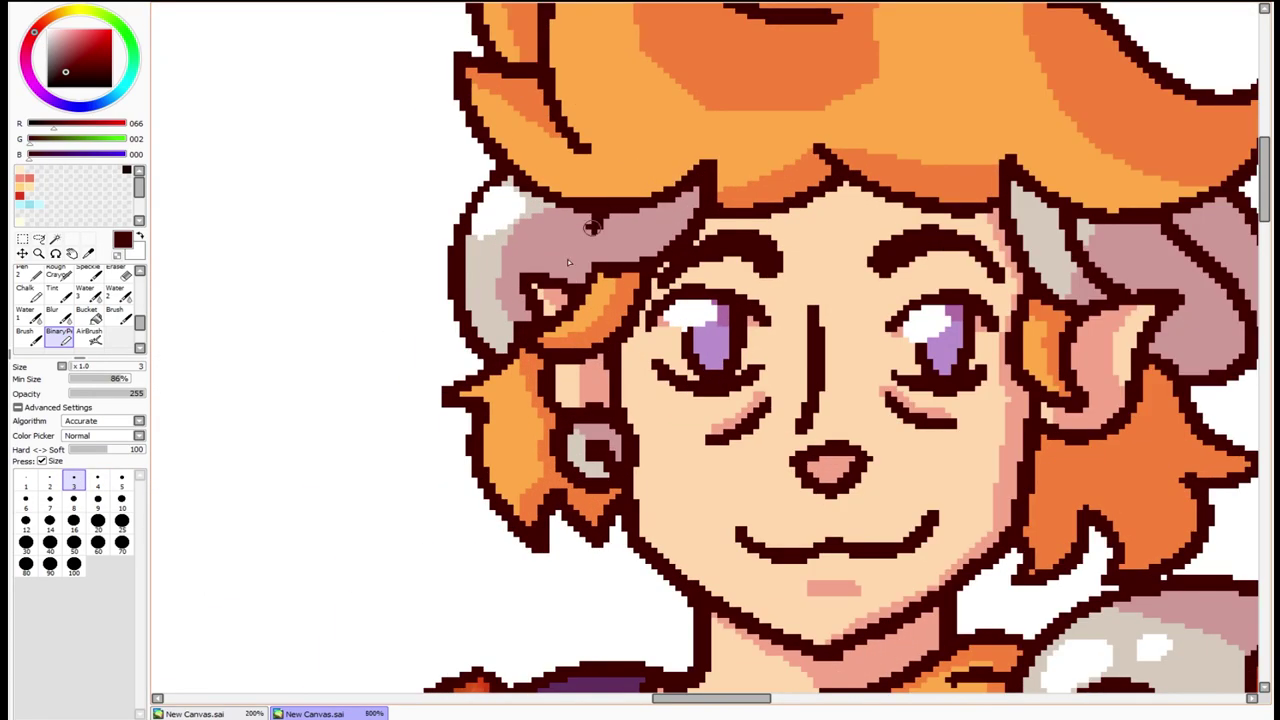
{"action": "scroll", "coordinate": [513, 218], "scroll_direction": "down", "scroll_amount": 3}
{"action": "scroll", "coordinate": [498, 140], "scroll_direction": "up", "scroll_amount": 3}
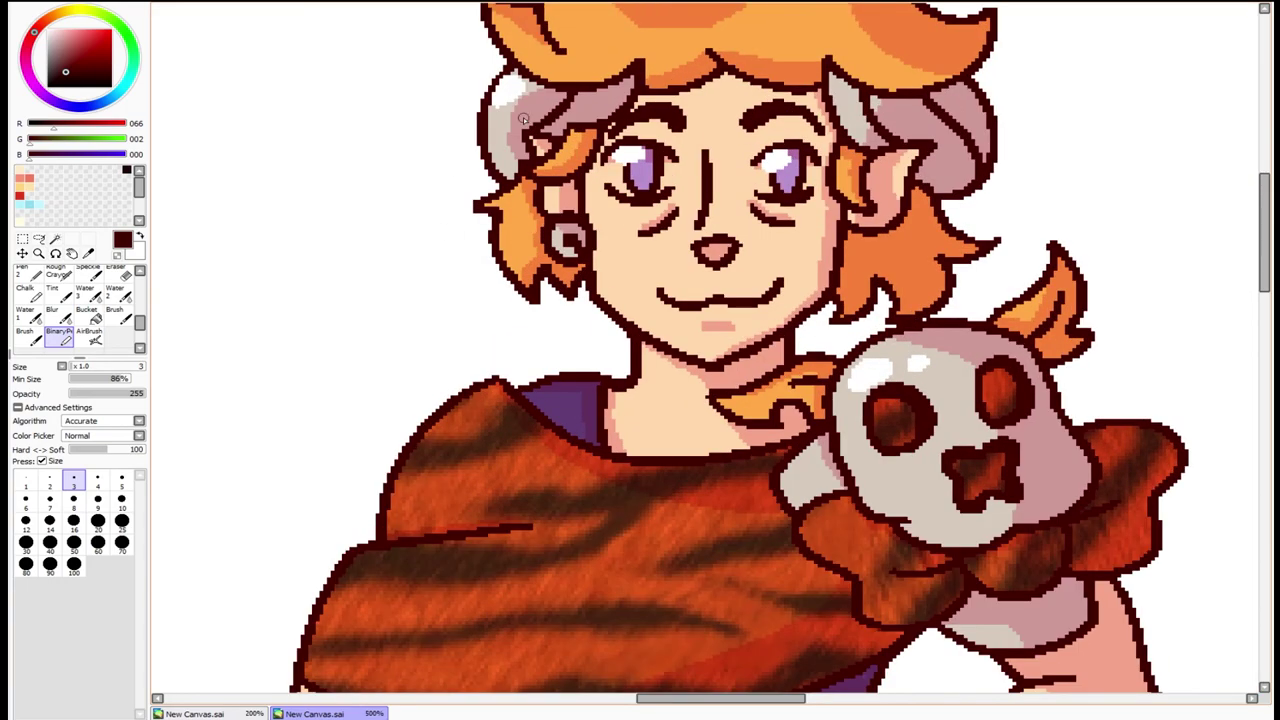
- Adjust the character artwork's size and position slightly with a transform
{"action": "scroll", "coordinate": [488, 145], "scroll_direction": "down", "scroll_amount": 5}
{"action": "key", "text": "ctrl+t"}
{"action": "left_click_drag", "start_coordinate": [991, 517], "coordinate": [994, 520]}
{"action": "key", "text": "Return"}
- Paint crimson blush on both cheeks with the Binary Pen at size 10, and compare the face with and without it
{"action": "scroll", "coordinate": [567, 467], "scroll_direction": "up", "scroll_amount": 5}
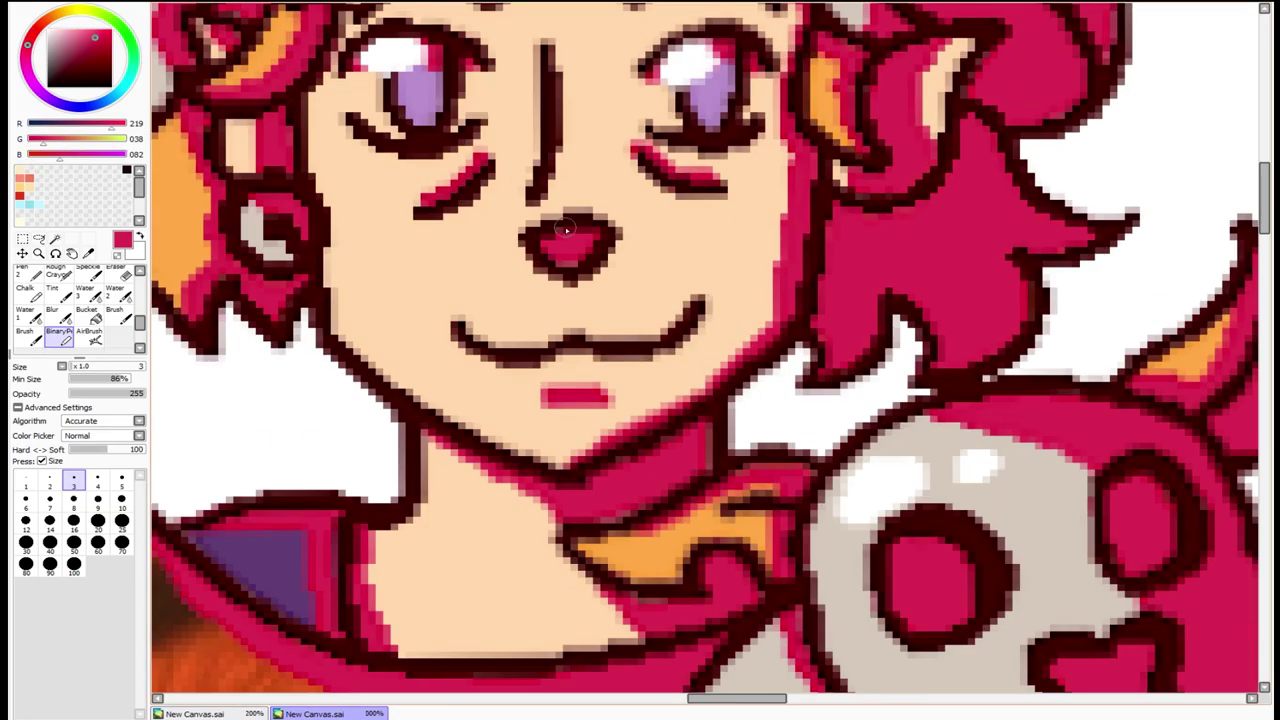
{"action": "left_click_drag", "start_coordinate": [380, 250], "coordinate": [402, 264]}
{"action": "left_click_drag", "start_coordinate": [630, 244], "coordinate": [656, 258]}
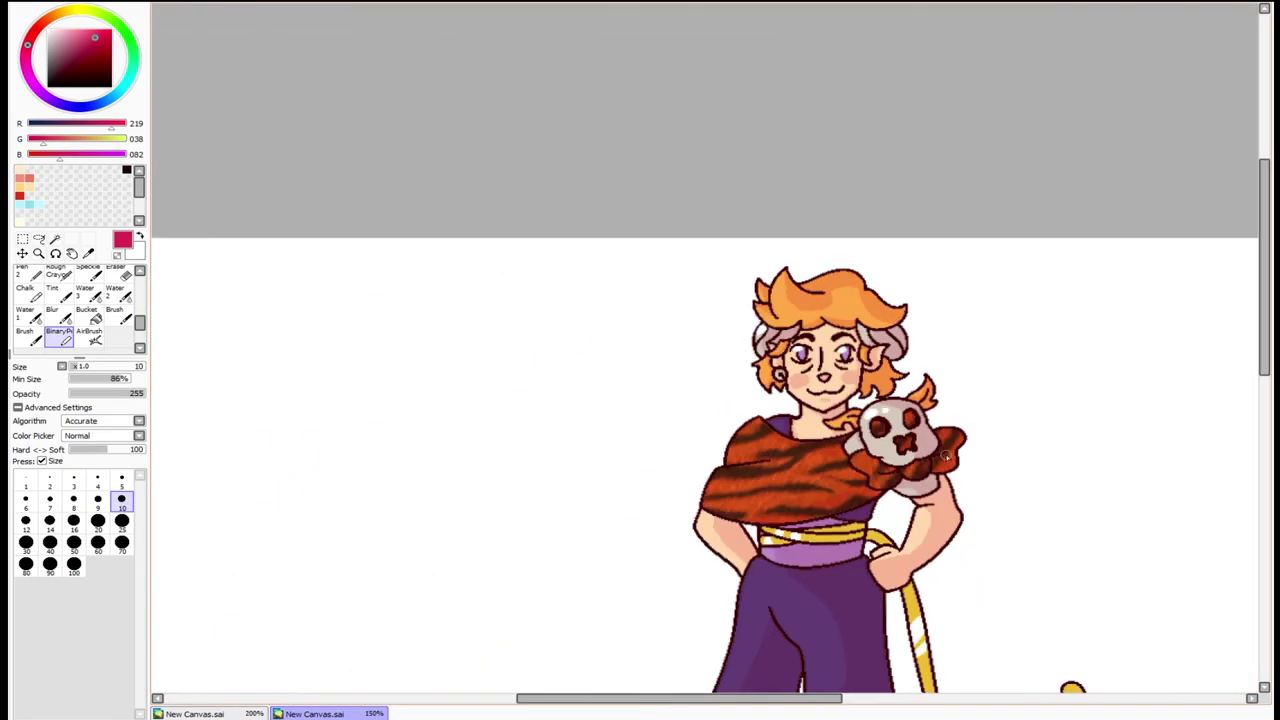
{"action": "scroll", "coordinate": [945, 455], "scroll_direction": "down", "scroll_amount": 4}
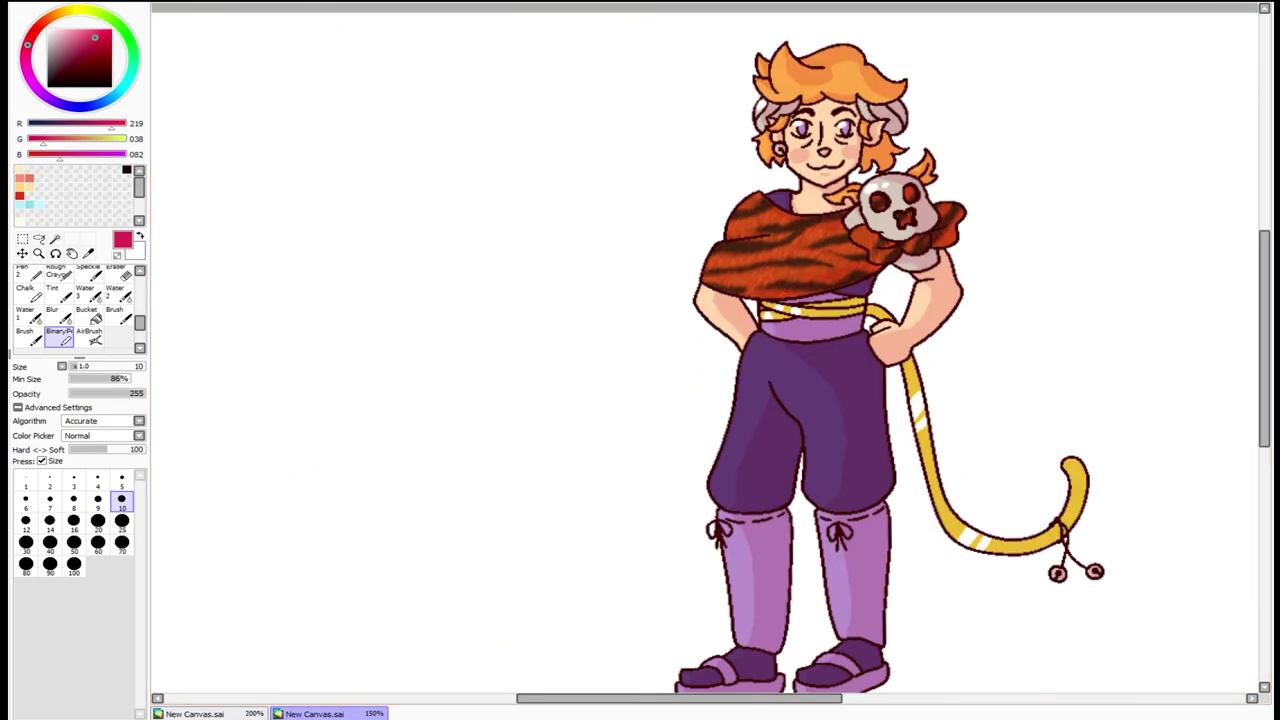
{"action": "key", "text": "ctrl+z"}
{"action": "key", "text": "ctrl+y"}
{"action": "key", "text": "ctrl+z"}
{"action": "key", "text": "ctrl+y"}
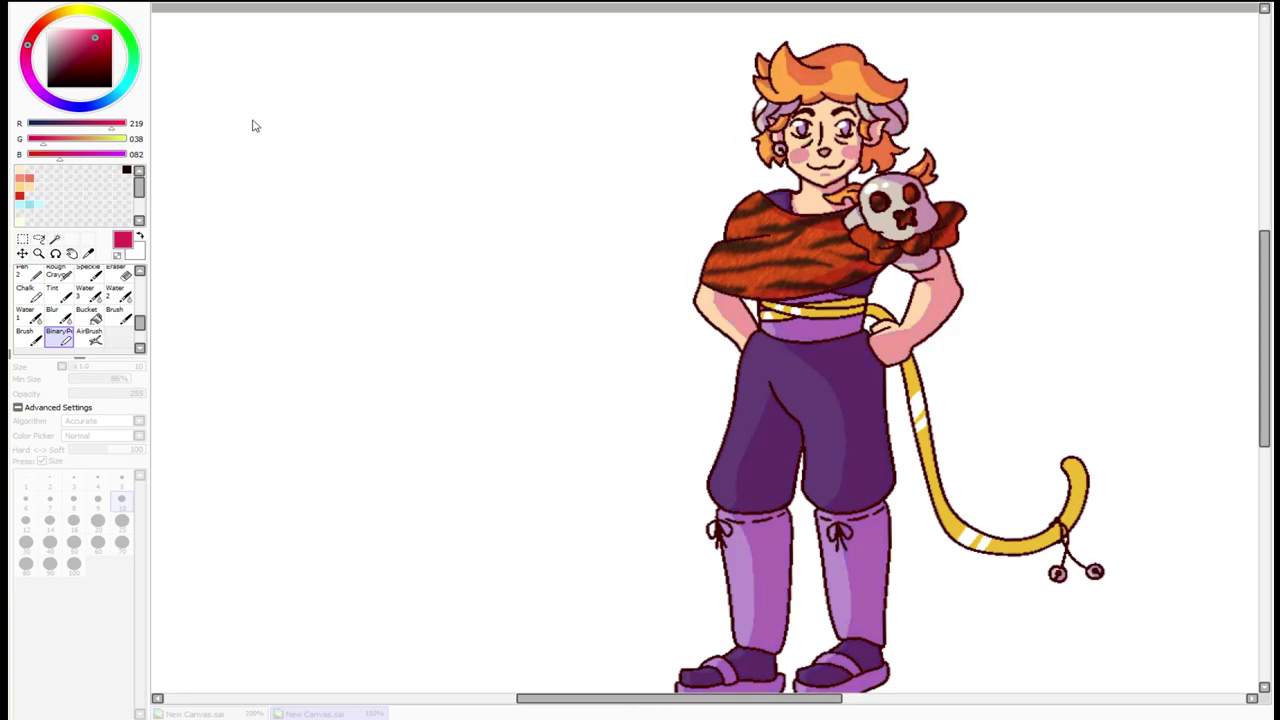
- Erase the blush from both cheeks with the Binary Pen at size 10
{"action": "scroll", "coordinate": [830, 150], "scroll_direction": "up", "scroll_amount": 5}
{"action": "left_click_drag", "start_coordinate": [410, 330], "coordinate": [440, 350]}
{"action": "left_click_drag", "start_coordinate": [666, 334], "coordinate": [708, 298]}
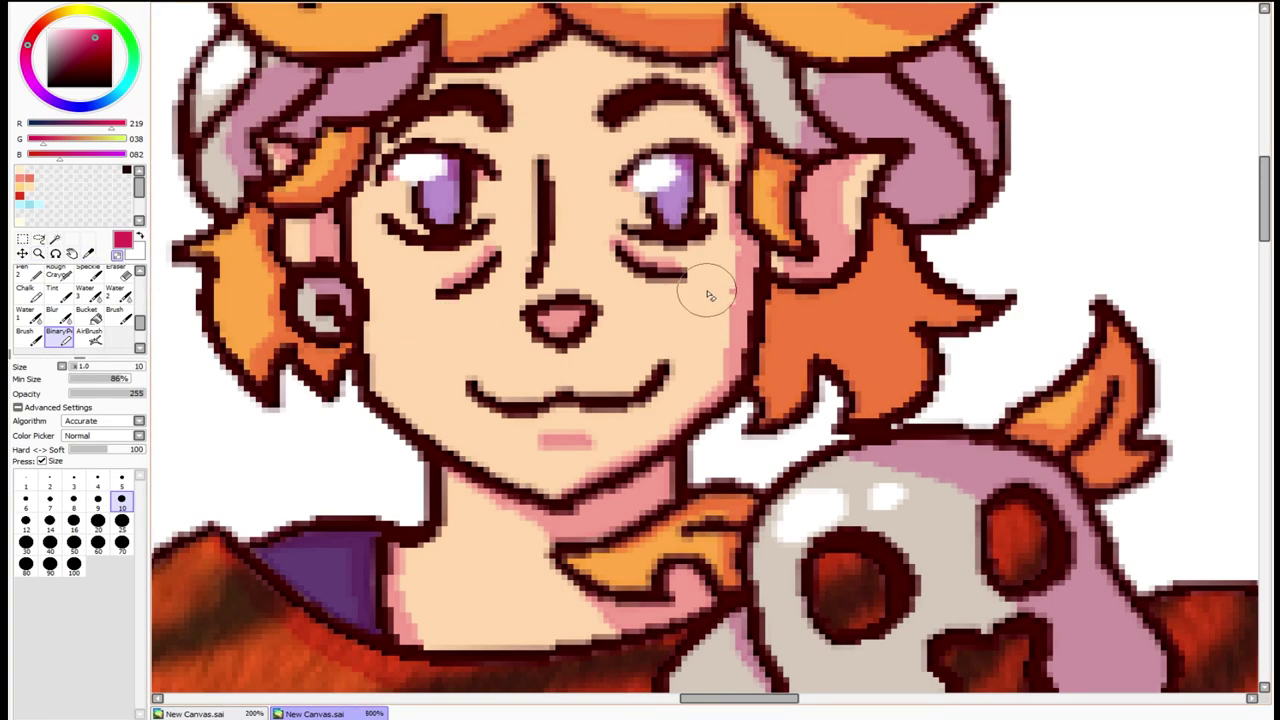
{"action": "scroll", "coordinate": [707, 298], "scroll_direction": "down", "scroll_amount": 5}
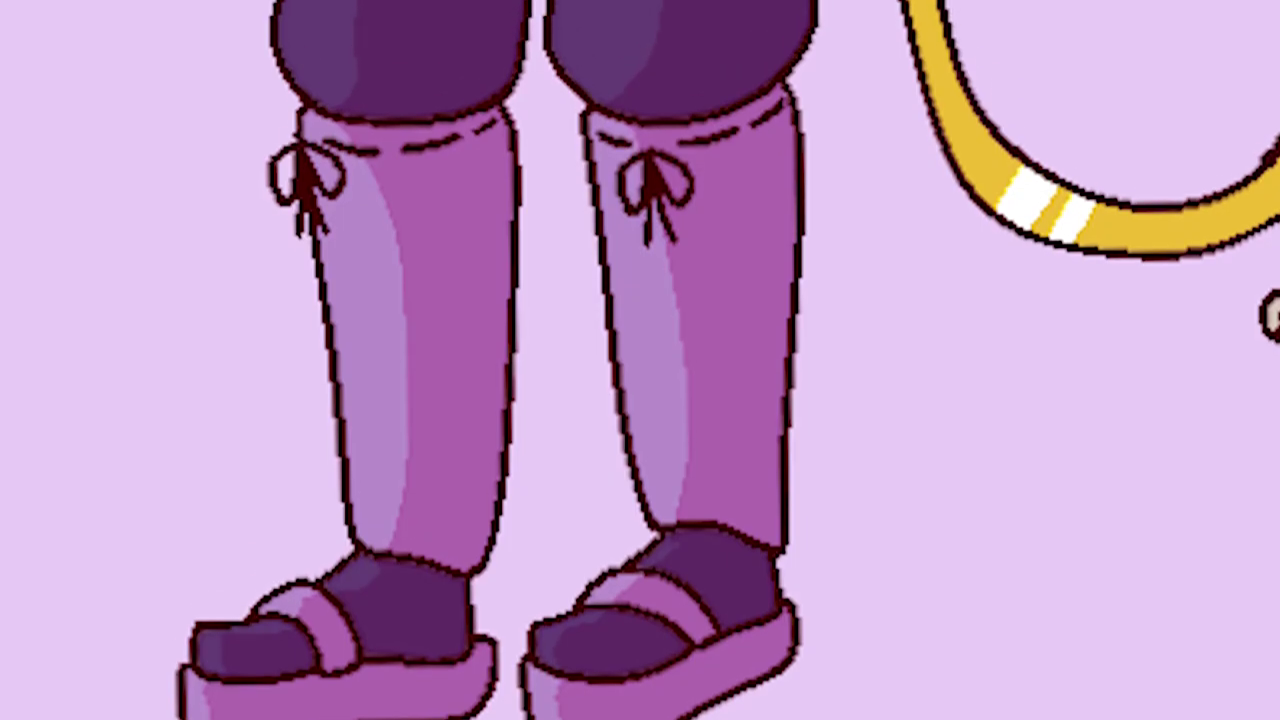